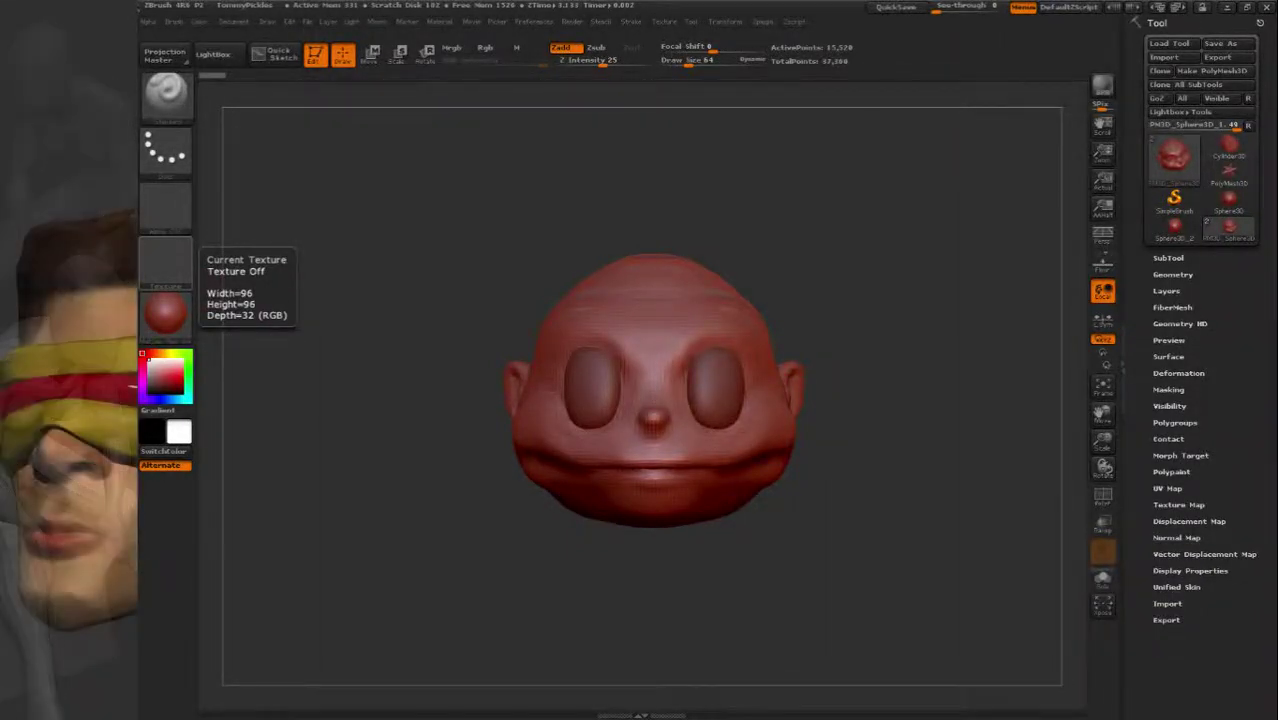
# Inspect the red head's top and sides from a few angles and switch to another sculpting brush.
pyautogui.moveTo(820, 282); pyautogui.dragTo(822, 312)
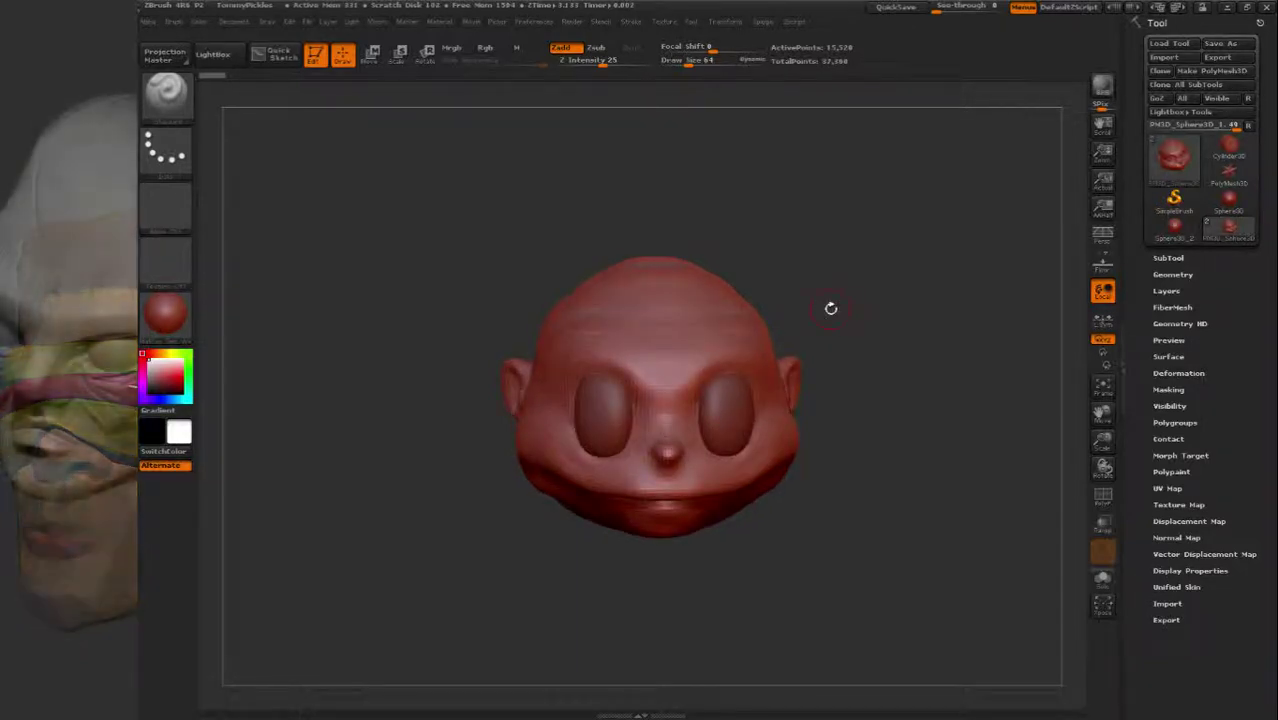
pyautogui.moveTo(825, 291); pyautogui.dragTo(790, 378)
pyautogui.click(166, 92)
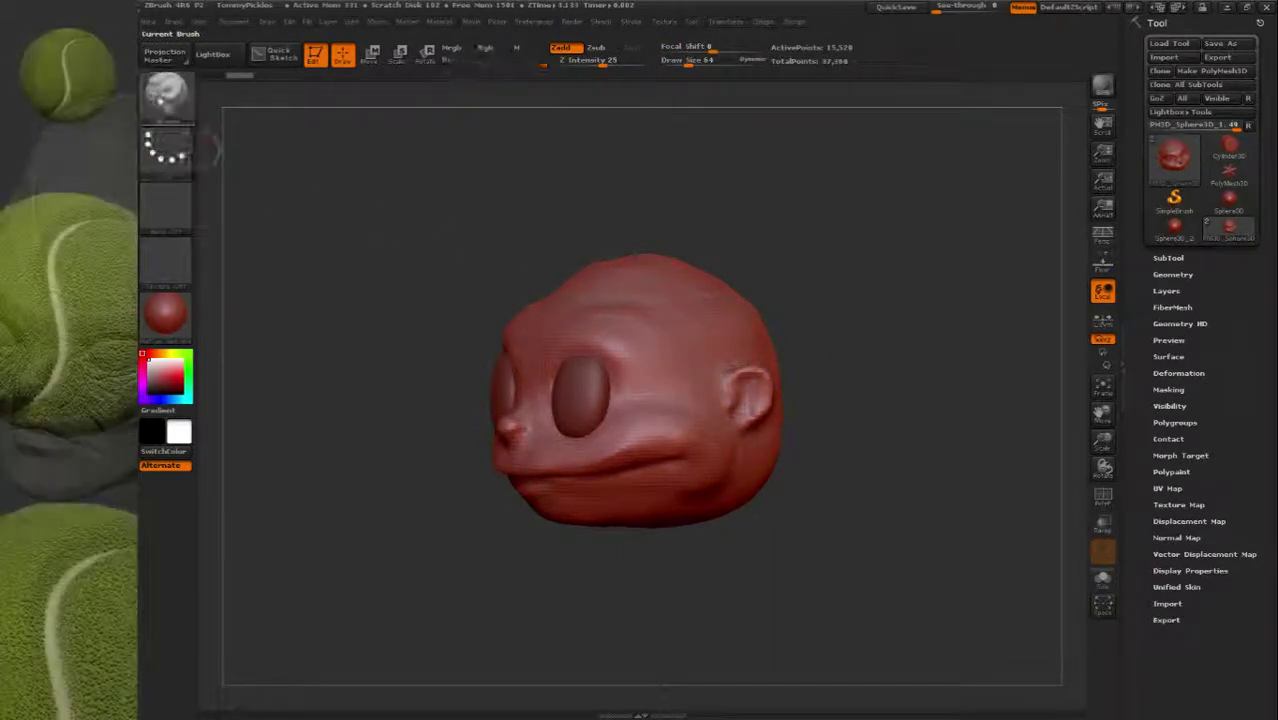
# Choose a new sculpting brush from the brush palette with the B, M, V shortcut.
pyautogui.press('b')
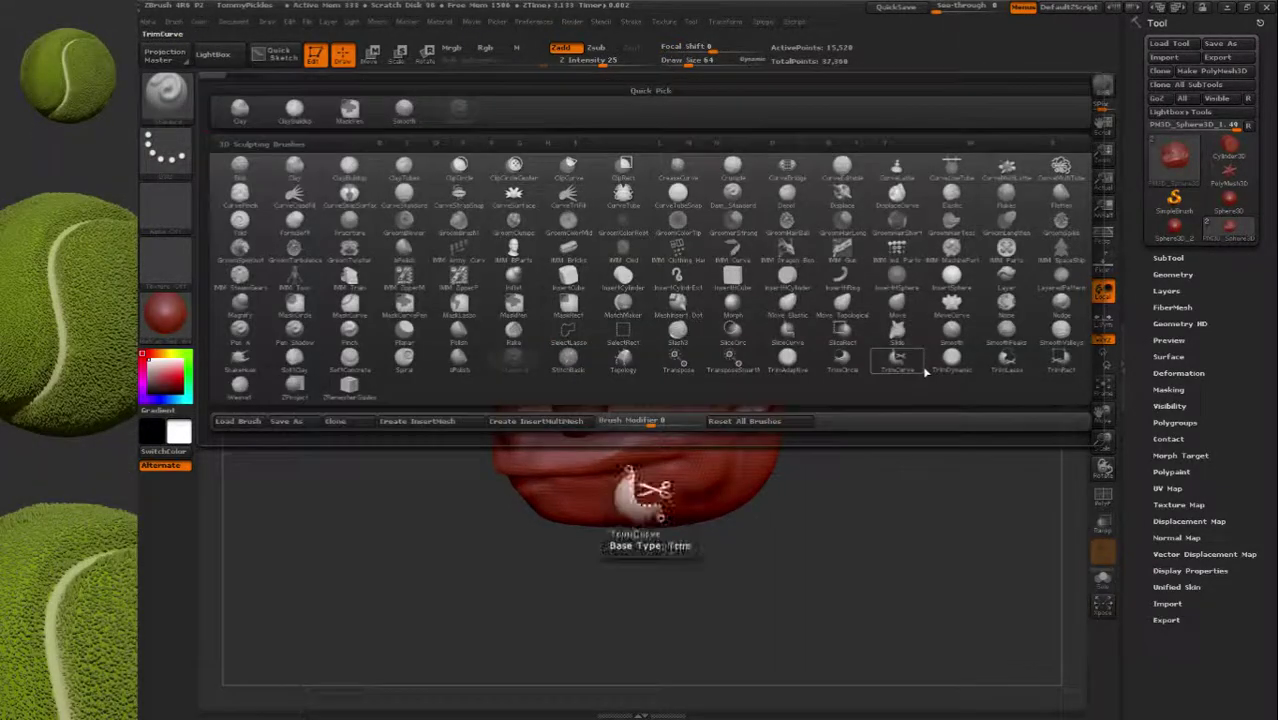
pyautogui.press('m')
pyautogui.press('v')
# Sculpt and smooth the ear's inner folds from side, underside and three-quarter views.
pyautogui.moveTo(900, 380); pyautogui.dragTo(840, 400)
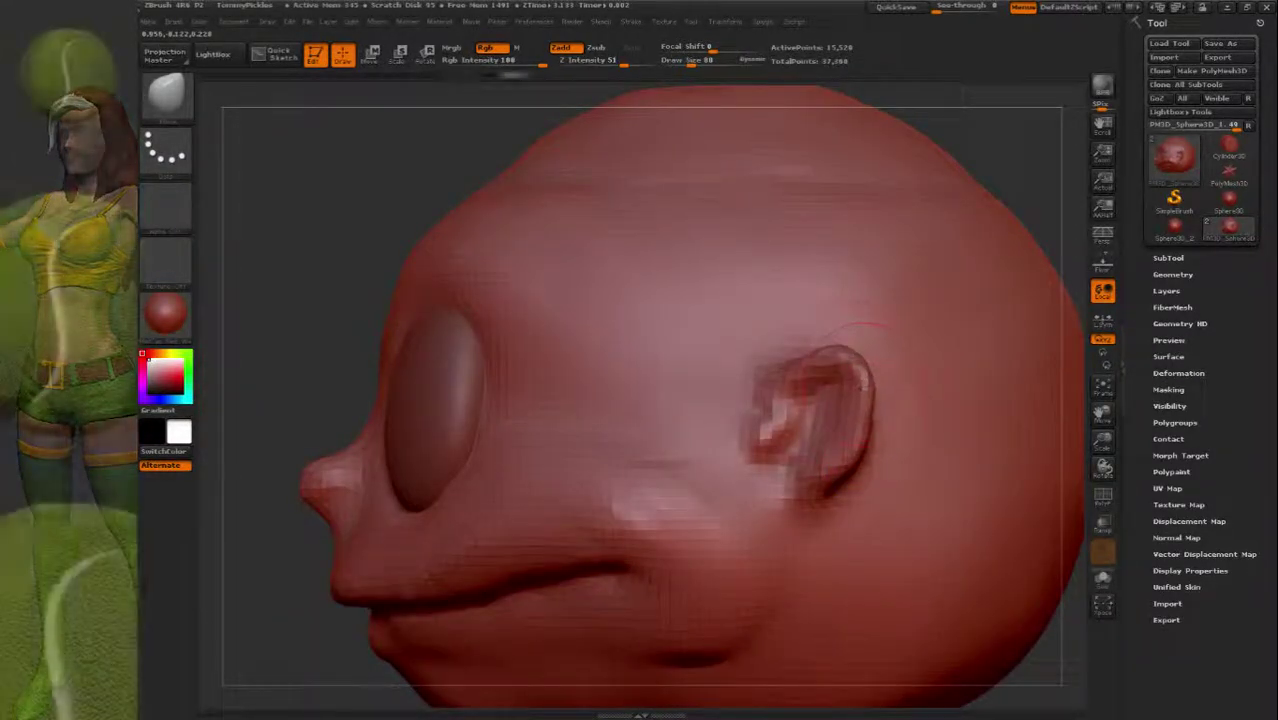
pyautogui.moveTo(760, 415); pyautogui.dragTo(842, 342, button='right')
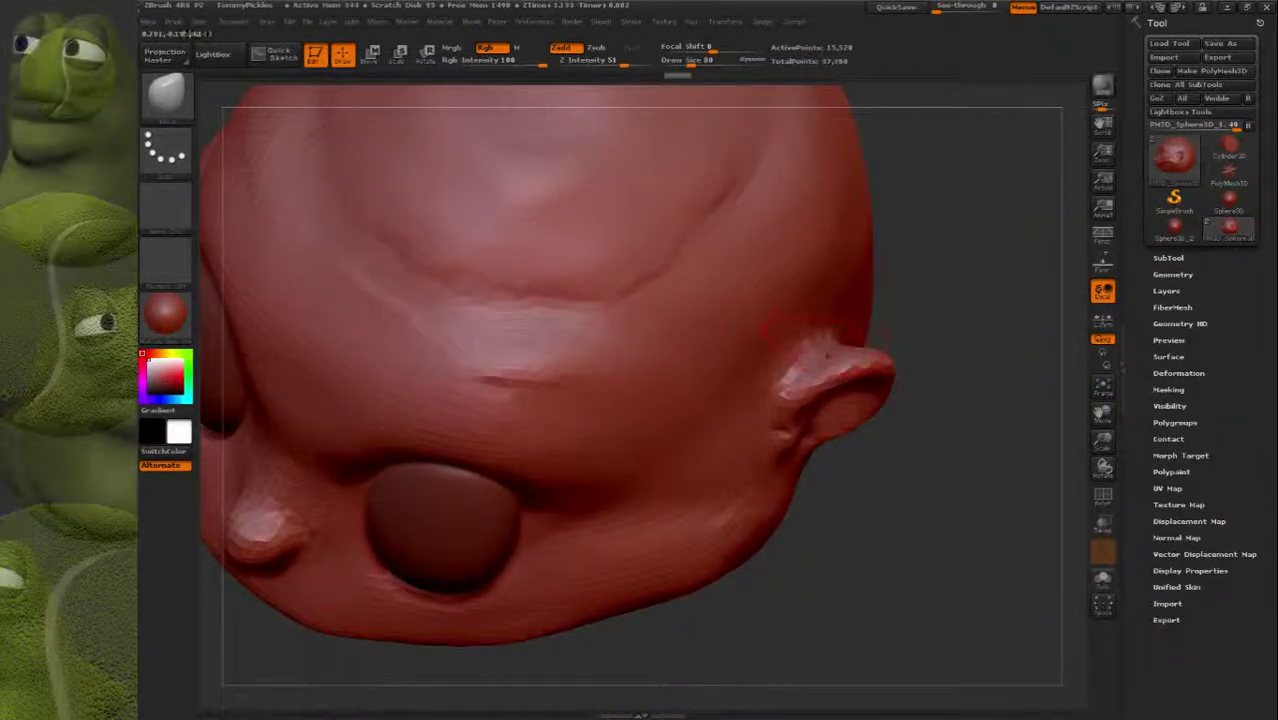
pyautogui.moveTo(842, 342)
pyautogui.mouseDown(button='right')
pyautogui.moveTo(821, 337)
pyautogui.moveTo(870, 340)
pyautogui.moveTo(800, 340)
pyautogui.mouseUp(button='right')
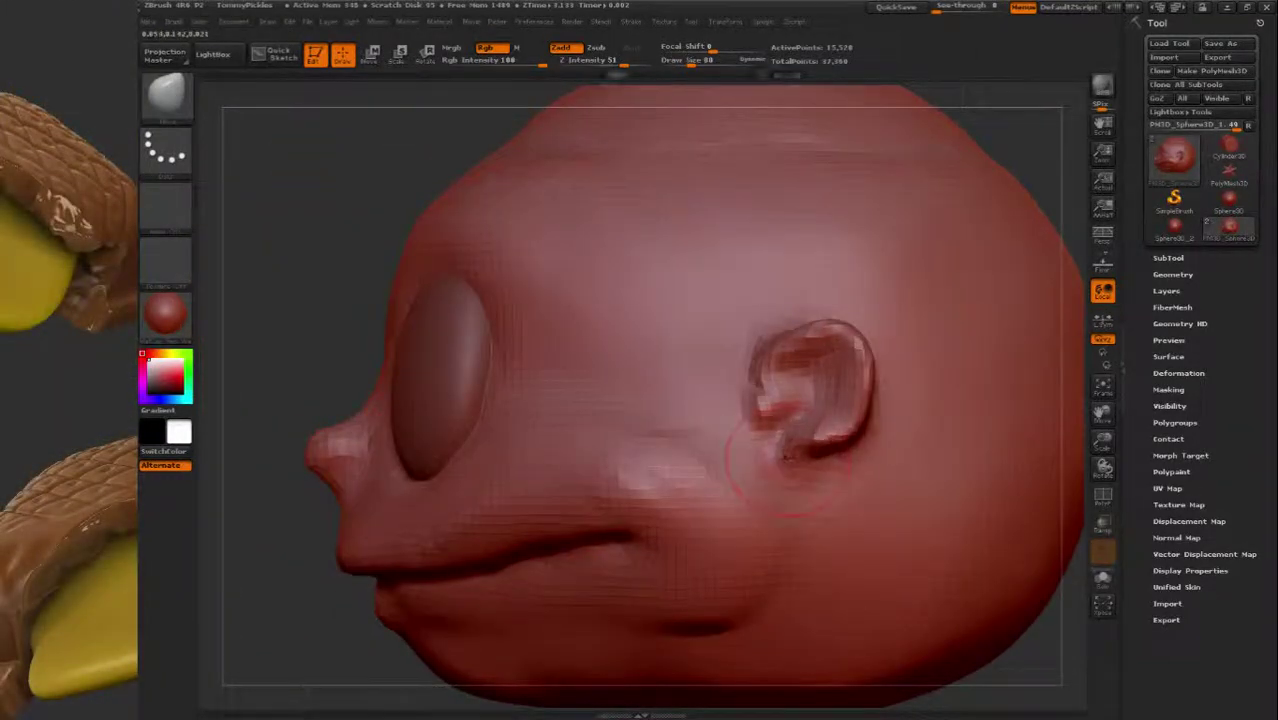
pyautogui.moveTo(829, 462); pyautogui.dragTo(852, 464, button='right')
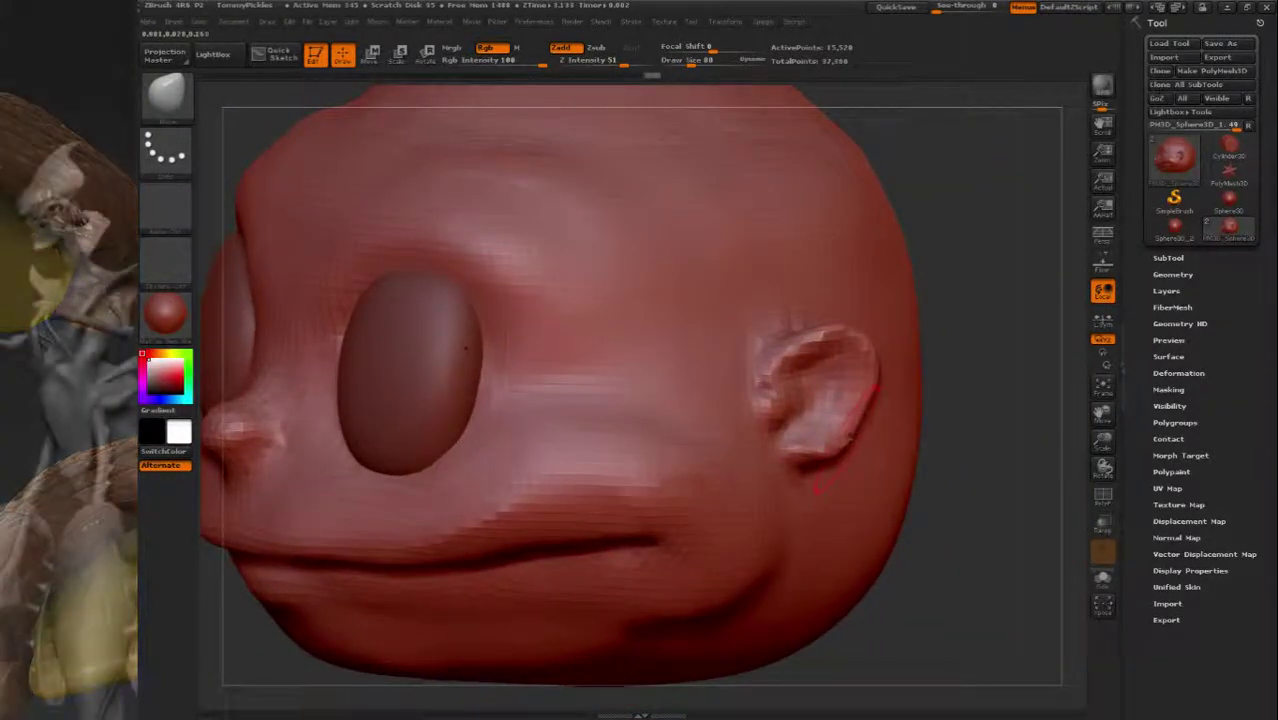
pyautogui.moveTo(880, 385)
pyautogui.mouseDown(button='right')
pyautogui.moveTo(651, 348)
pyautogui.moveTo(835, 333)
pyautogui.moveTo(760, 340)
pyautogui.moveTo(740, 300)
pyautogui.moveTo(740, 225)
pyautogui.mouseUp(button='right')
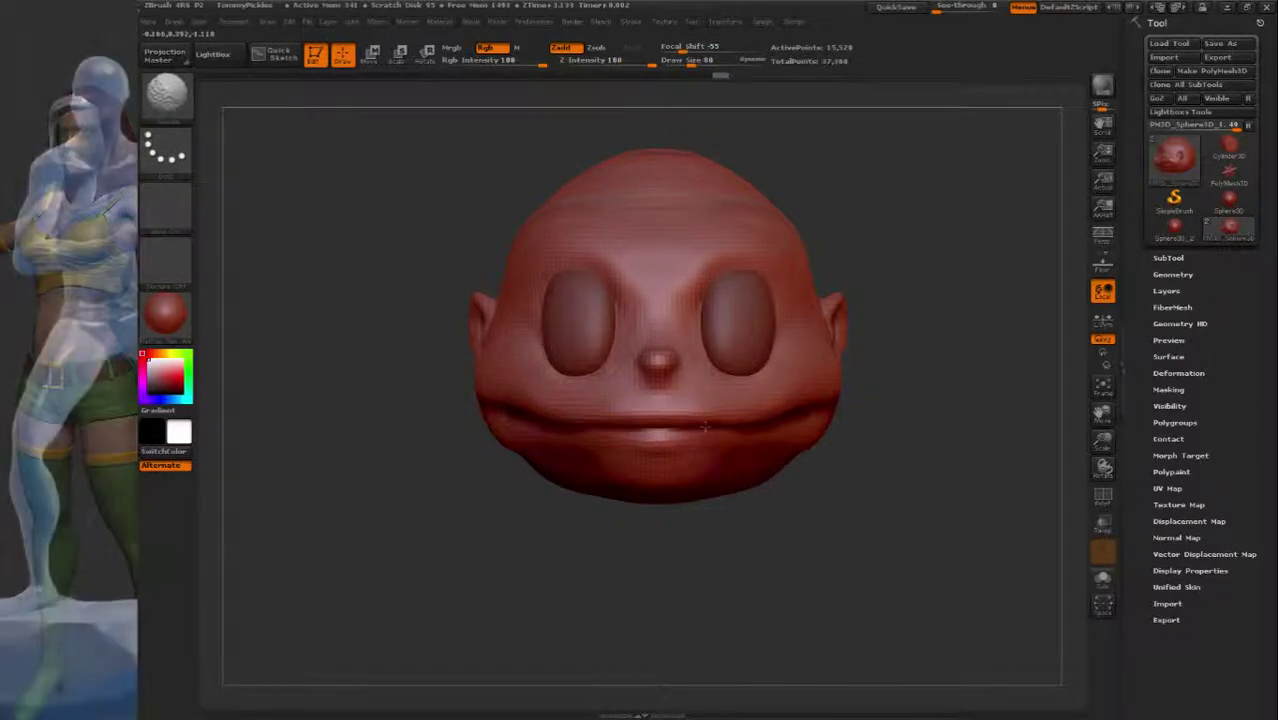
# Enlarge the brush to Draw Size 145 and sculpt the top of the head and brow.
pyautogui.moveTo(497, 423)
pyautogui.mouseDown(button='right')
pyautogui.moveTo(598, 410)
pyautogui.moveTo(429, 405)
pyautogui.mouseUp(button='right')
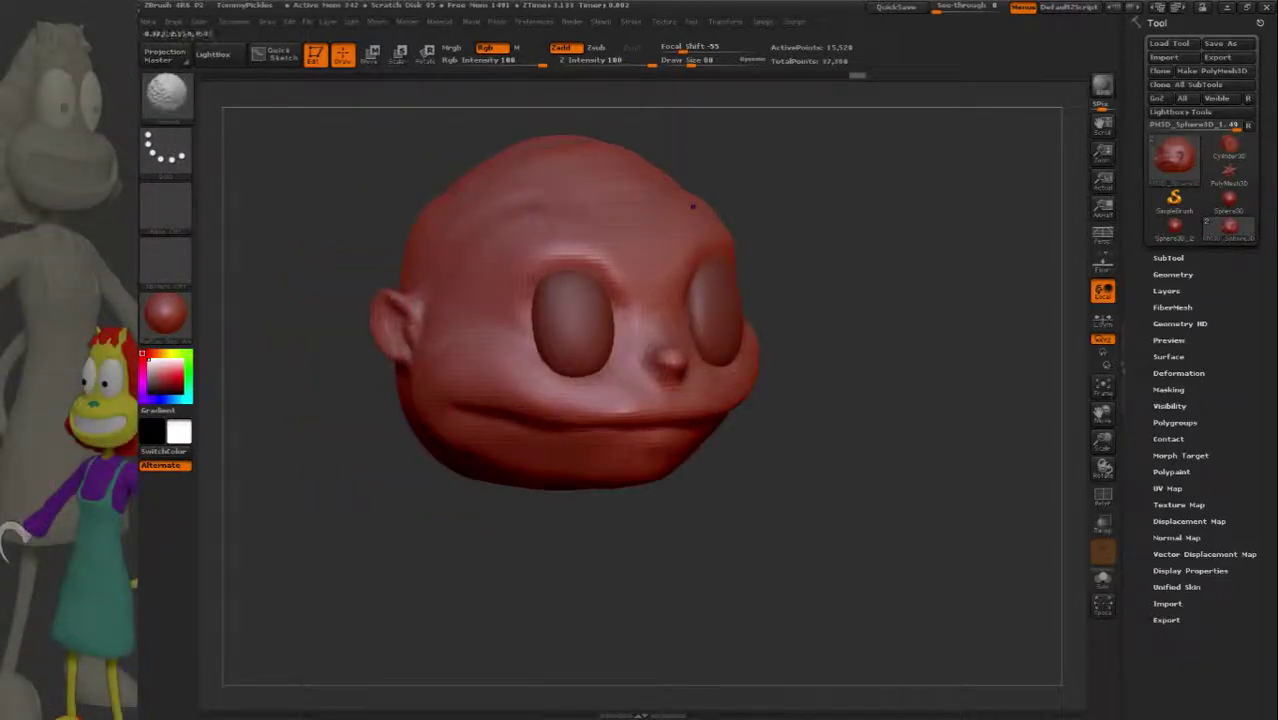
pyautogui.press('s')
pyautogui.moveTo(565, 282); pyautogui.dragTo(600, 282)
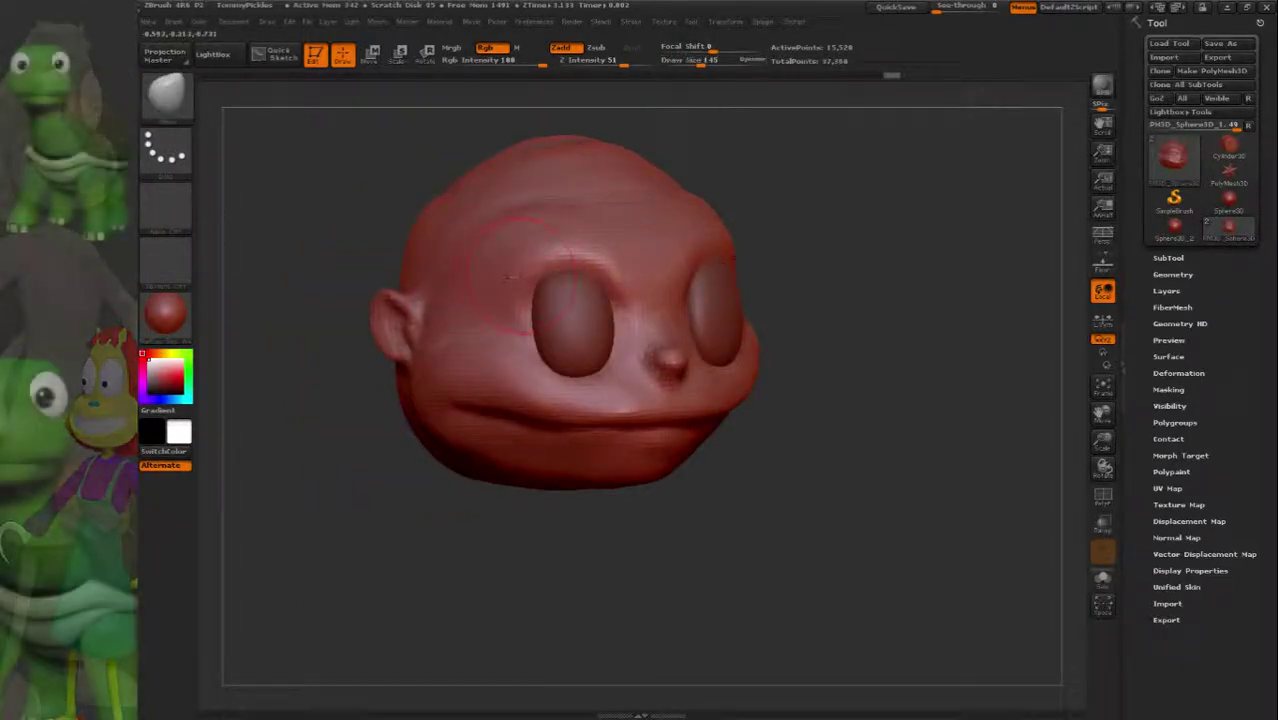
pyautogui.moveTo(560, 270)
pyautogui.mouseDown(button='right')
pyautogui.moveTo(495, 267)
pyautogui.moveTo(531, 267)
pyautogui.moveTo(505, 252)
pyautogui.moveTo(515, 284)
pyautogui.mouseUp(button='right')
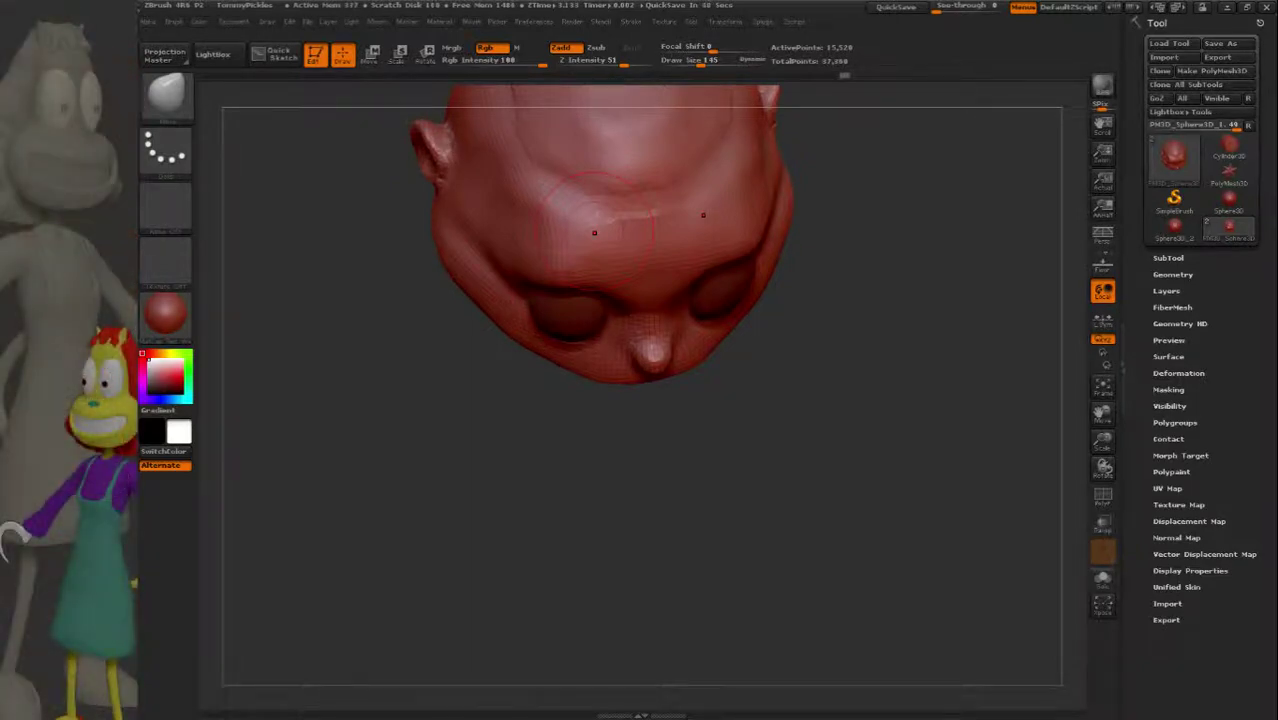
# Shape the nose, framing the head and checking it in front and both side profiles.
pyautogui.moveTo(810, 394)
pyautogui.mouseDown()
pyautogui.moveTo(755, 398)
pyautogui.moveTo(655, 370)
pyautogui.mouseUp()
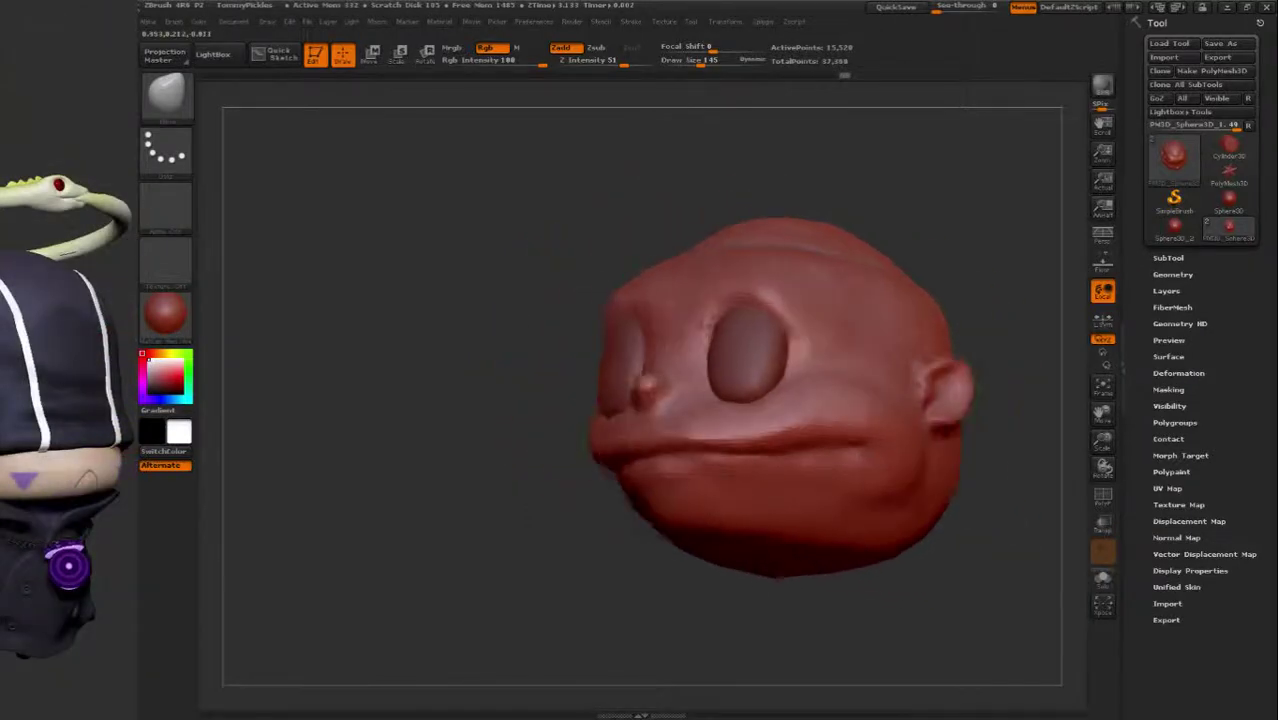
pyautogui.press('f')
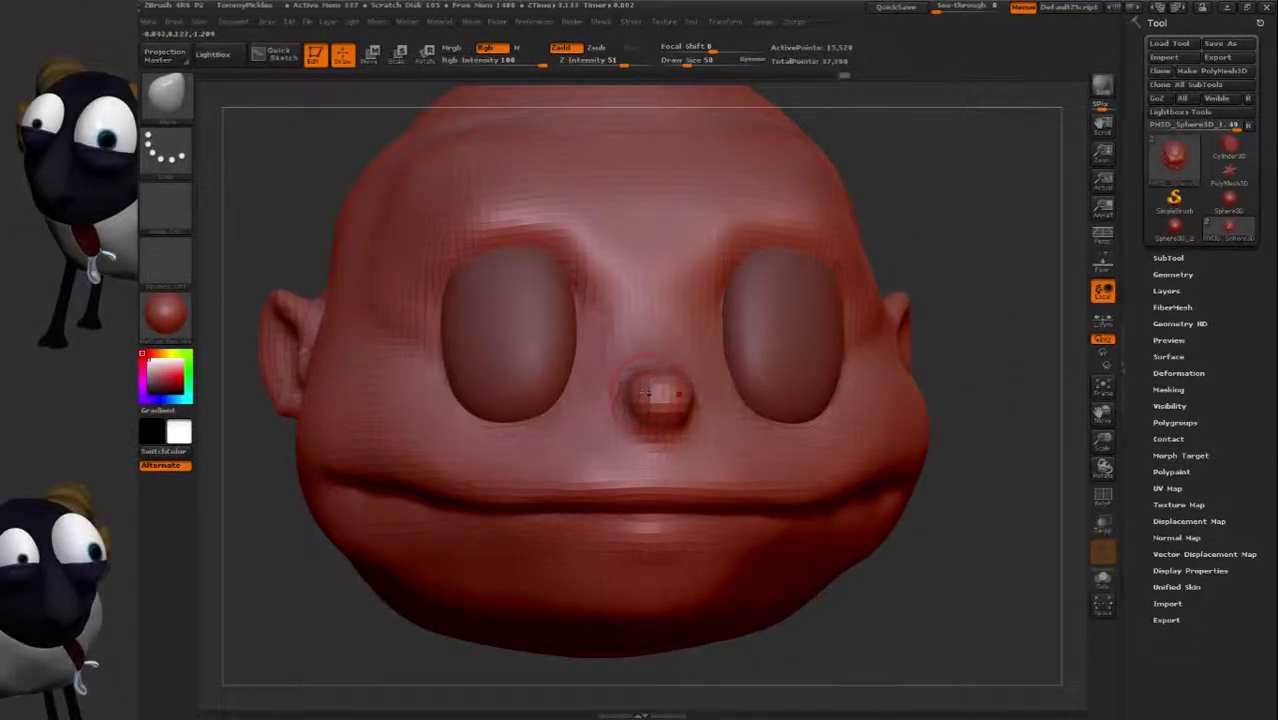
pyautogui.moveTo(660, 378); pyautogui.dragTo(800, 380)
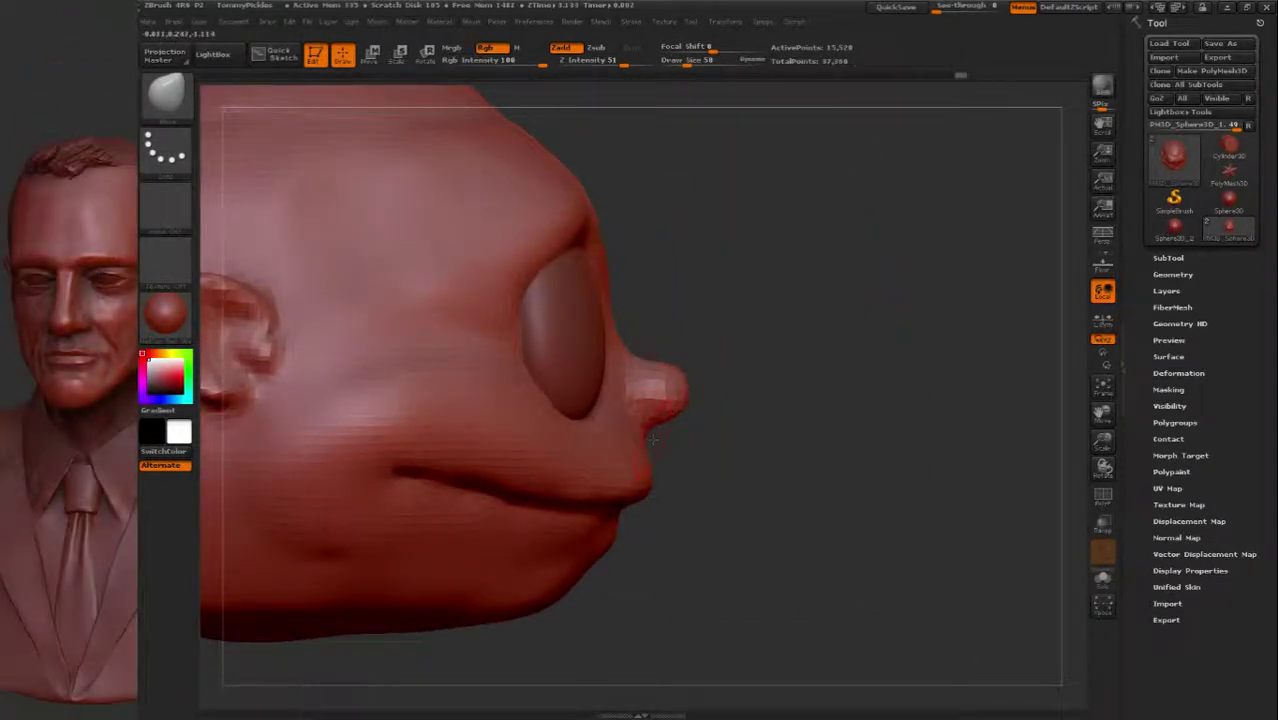
pyautogui.moveTo(650, 437); pyautogui.dragTo(688, 385)
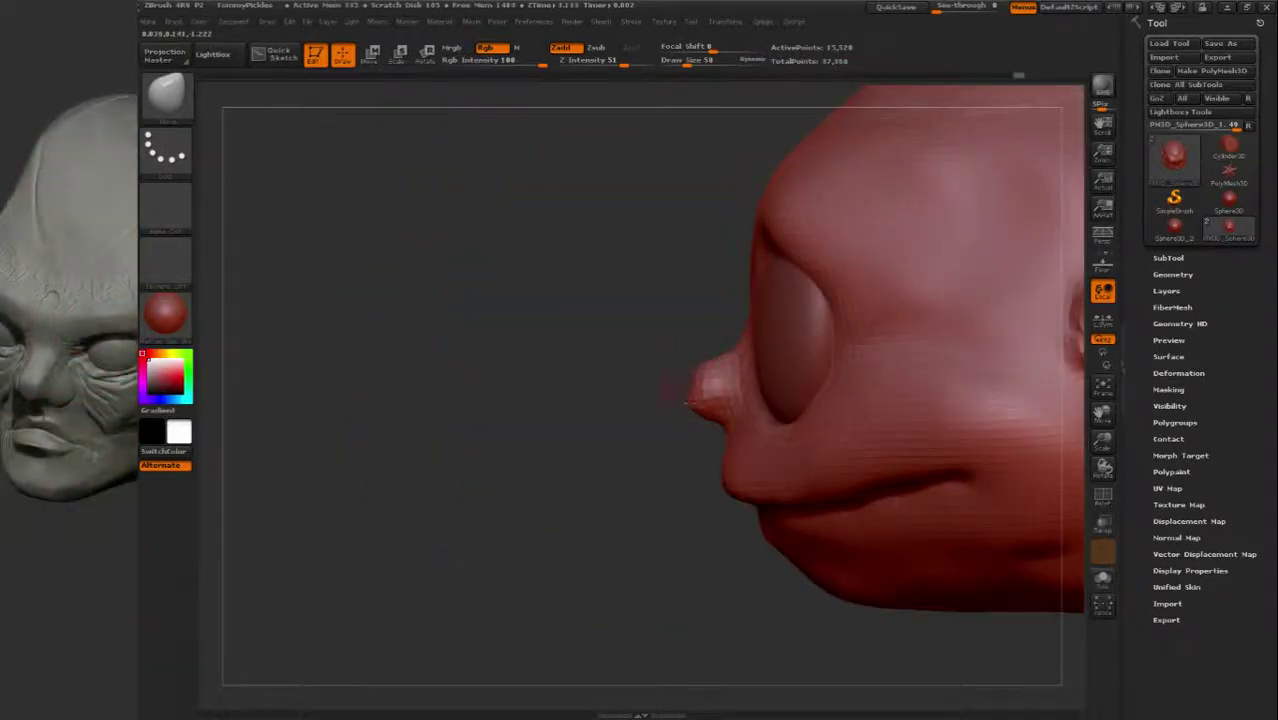
pyautogui.moveTo(712, 377); pyautogui.dragTo(650, 390)
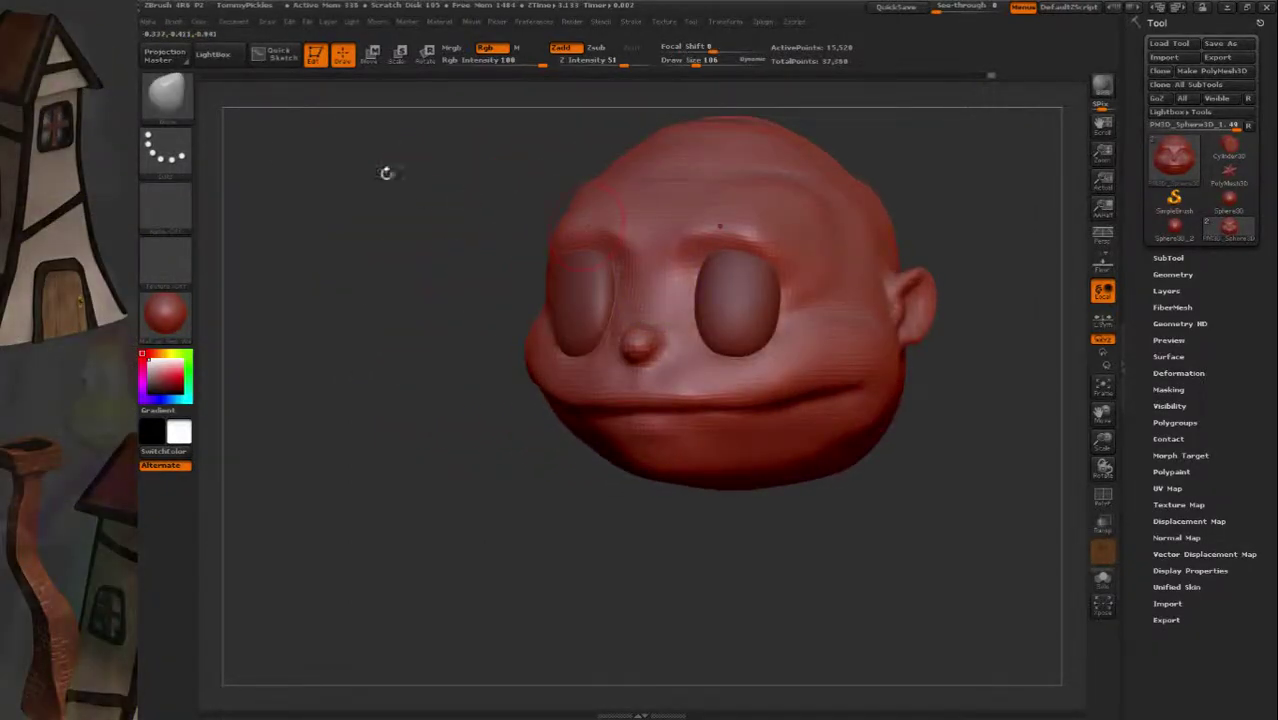
# Pick a freehand-stroke brush and enter Move mode for a transpose line.
pyautogui.press('b')
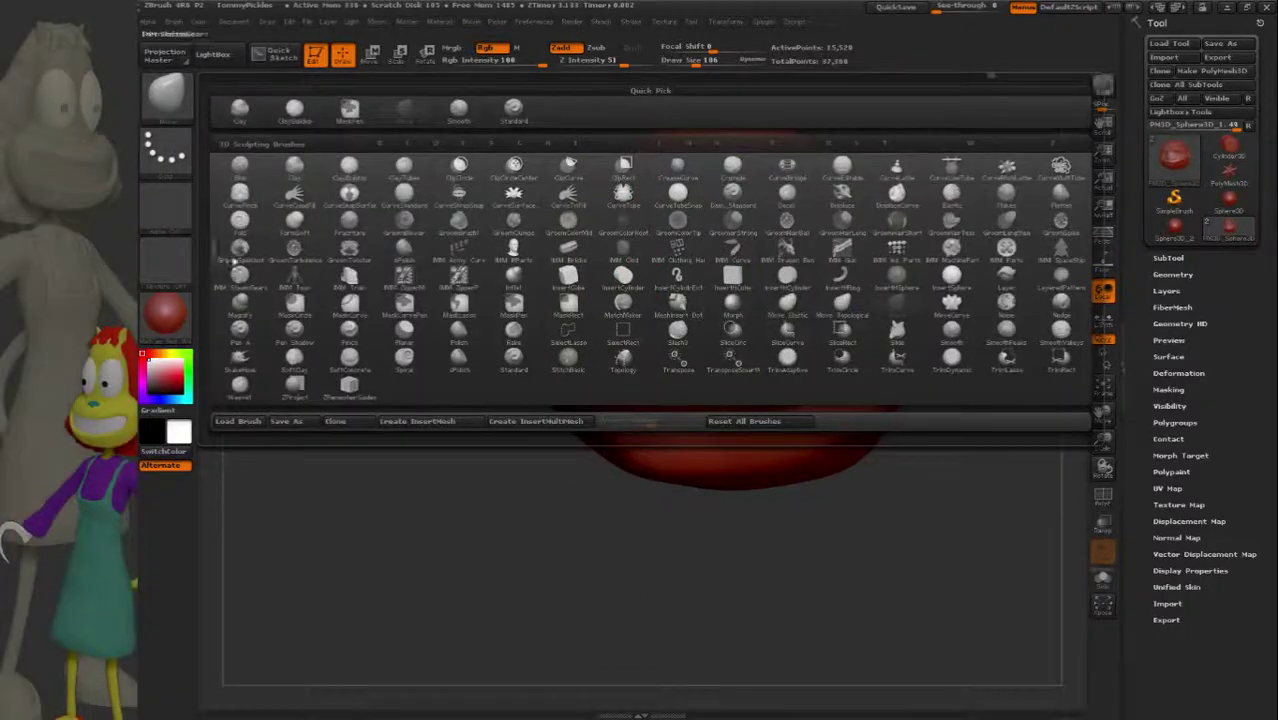
pyautogui.click(294, 222)
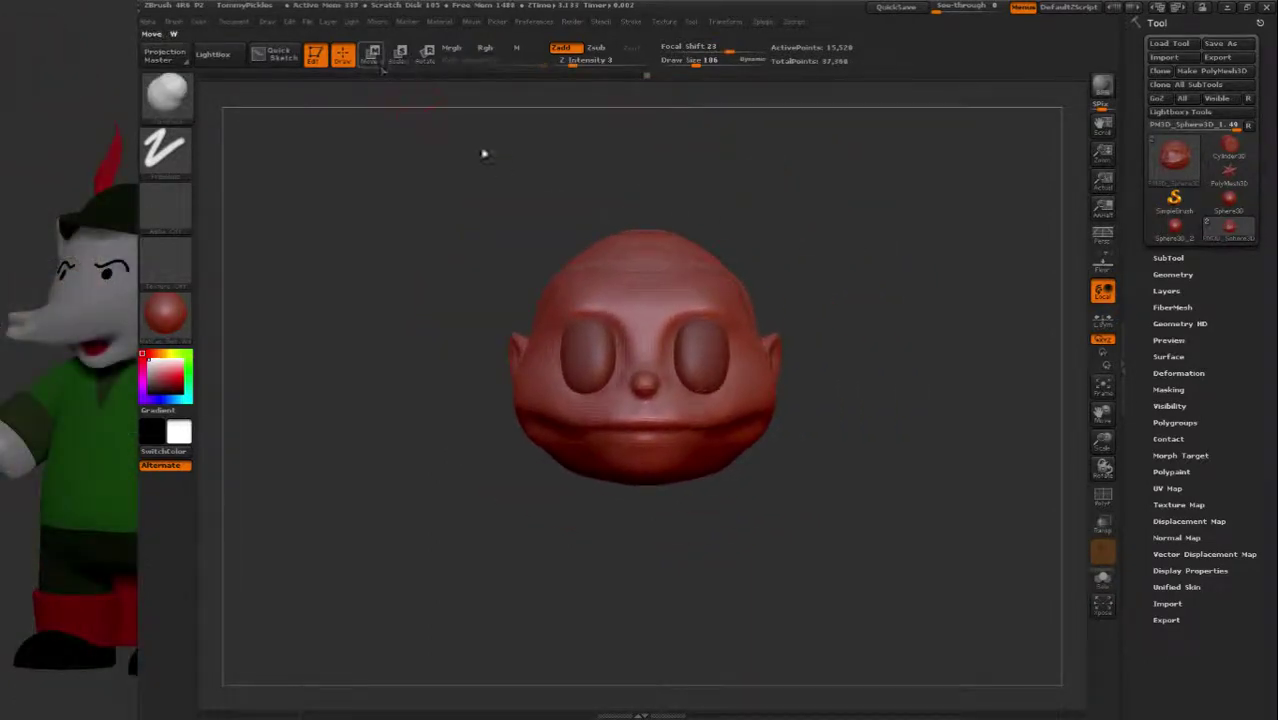
pyautogui.press('w')
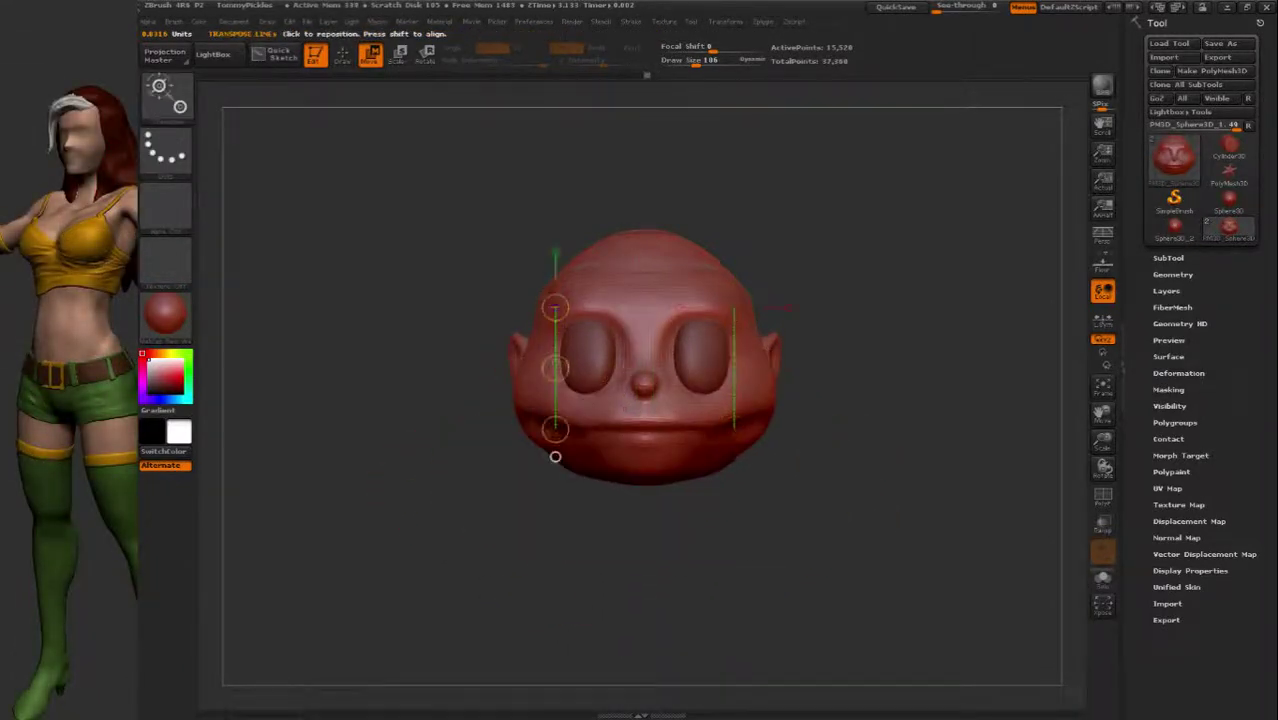
# Lay a transpose line across the head's profile and clear the faint leftover lines.
pyautogui.moveTo(751, 442)
pyautogui.mouseDown()
pyautogui.moveTo(696, 488)
pyautogui.moveTo(786, 308)
pyautogui.mouseUp()
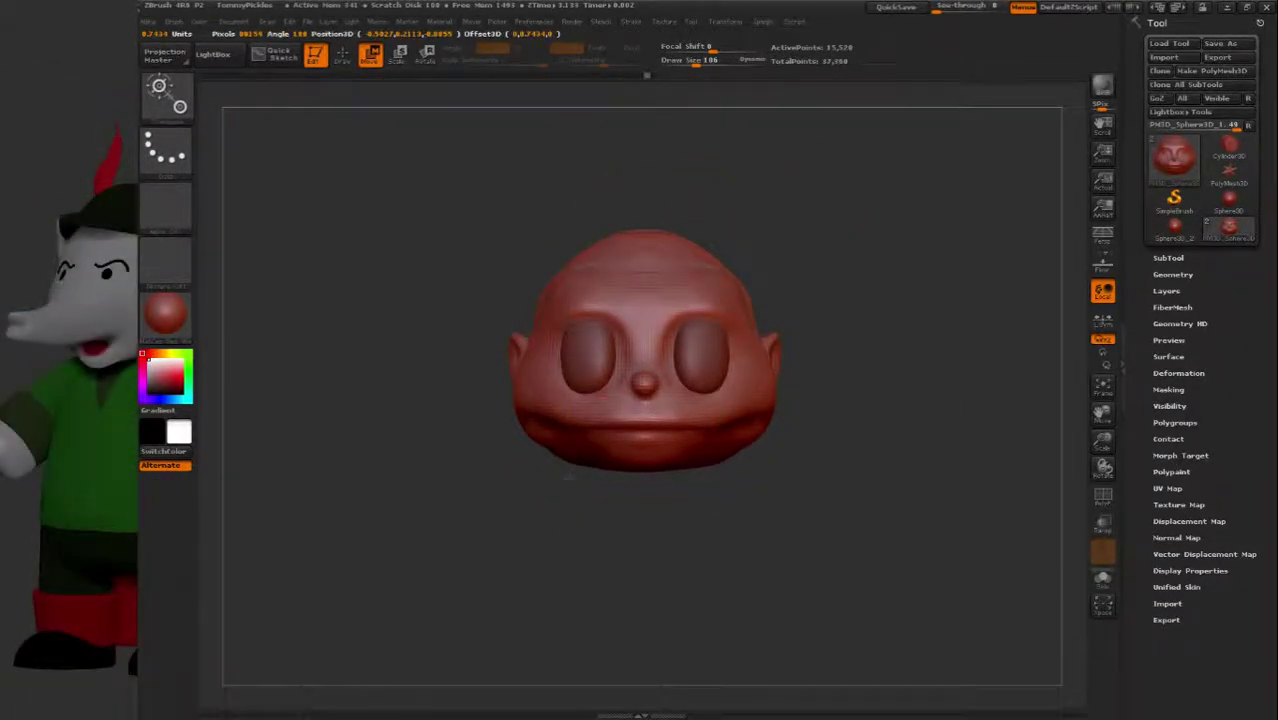
pyautogui.moveTo(587, 450); pyautogui.dragTo(590, 445)
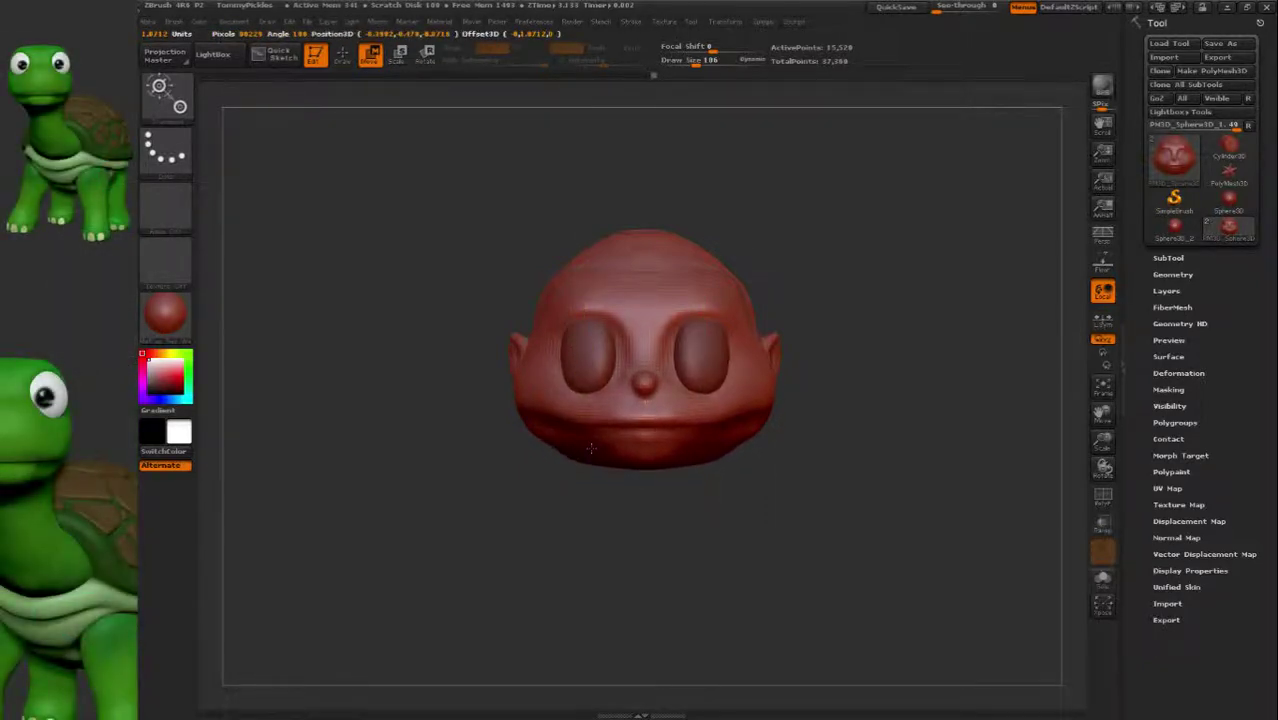
pyautogui.moveTo(762, 412)
pyautogui.mouseDown()
pyautogui.moveTo(812, 399)
pyautogui.moveTo(757, 372)
pyautogui.mouseUp()
pyautogui.moveTo(540, 373); pyautogui.dragTo(832, 373)
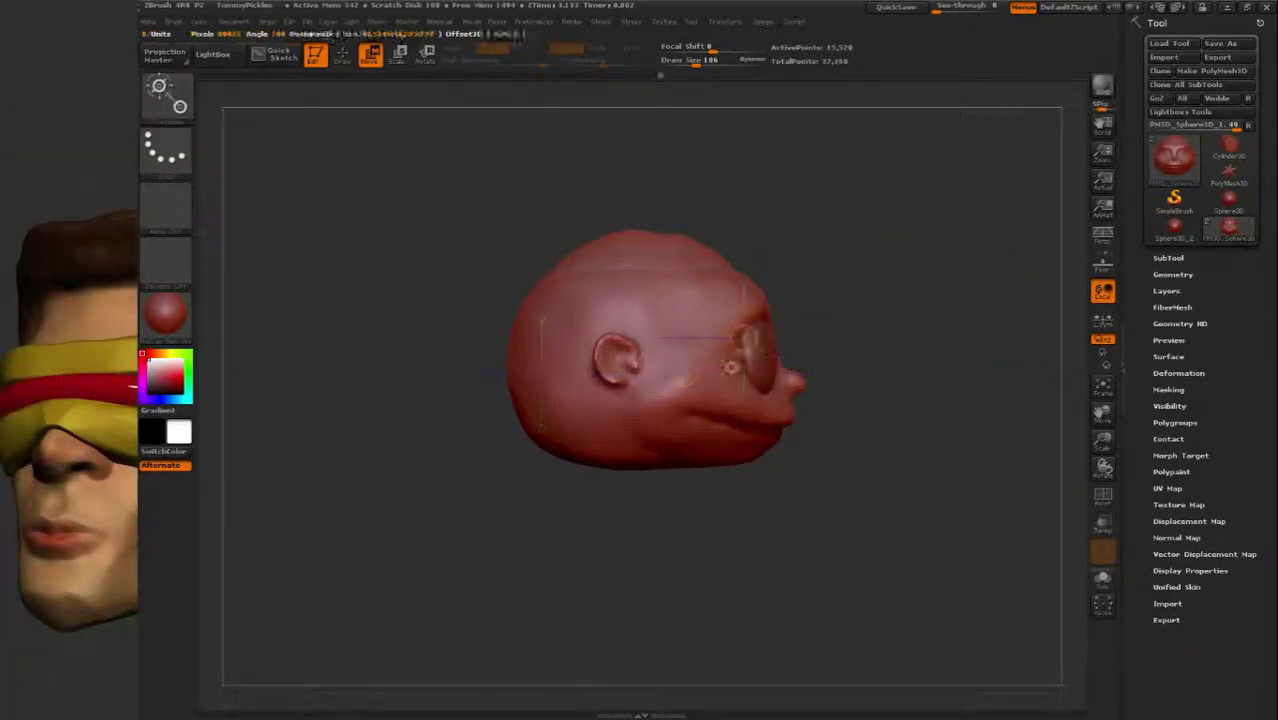
pyautogui.click(538, 336)
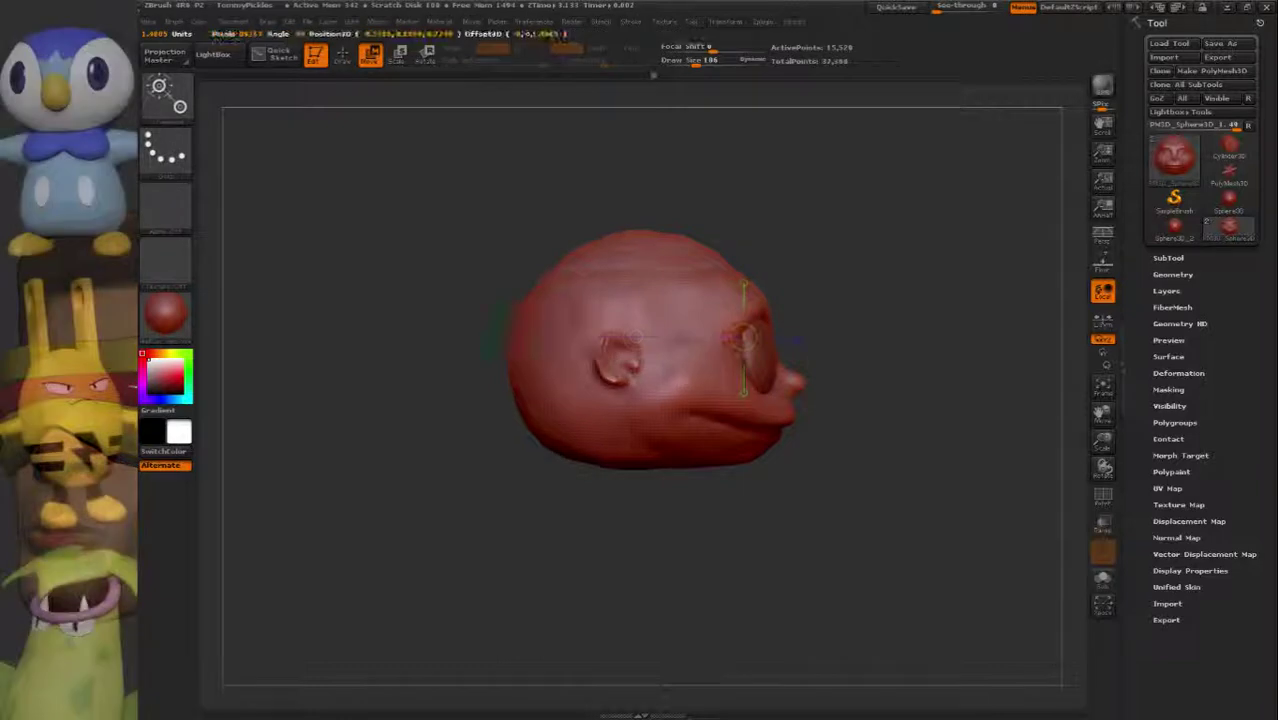
pyautogui.click(499, 337)
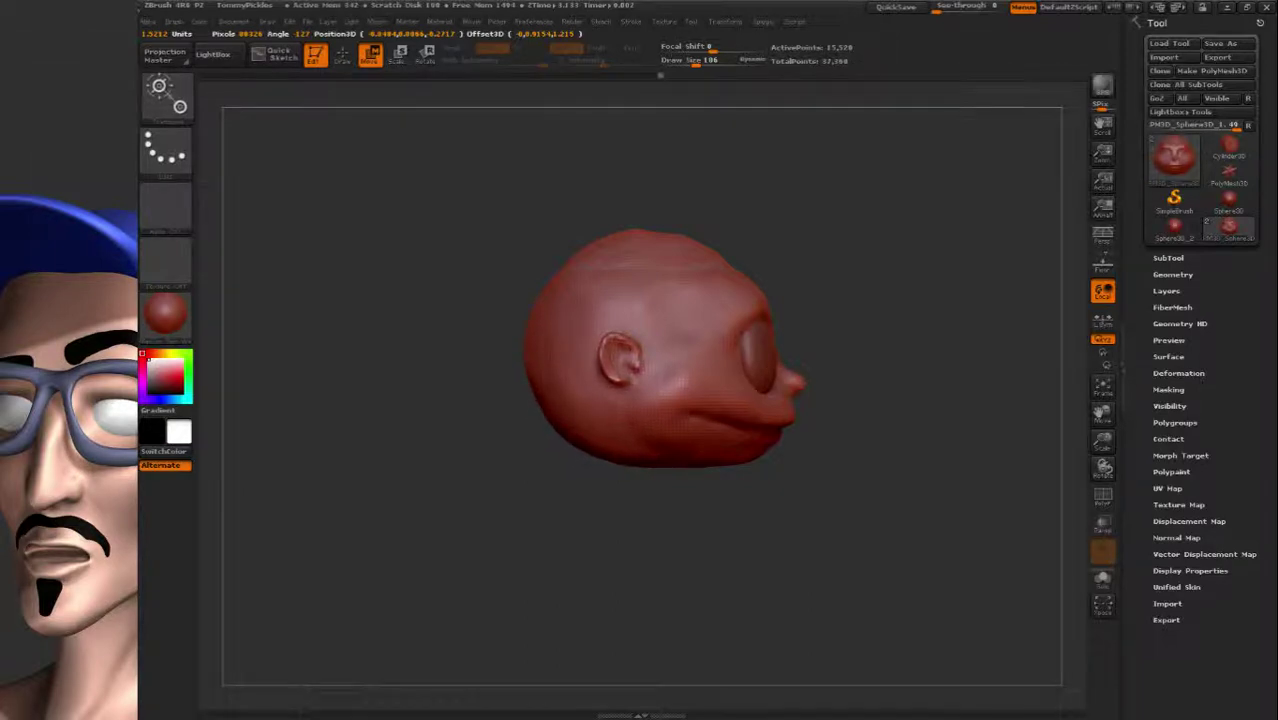
# Draw a horizontal transpose line and shift the head left in a front view.
pyautogui.moveTo(585, 428); pyautogui.dragTo(470, 514)
pyautogui.moveTo(748, 306); pyautogui.dragTo(458, 306)
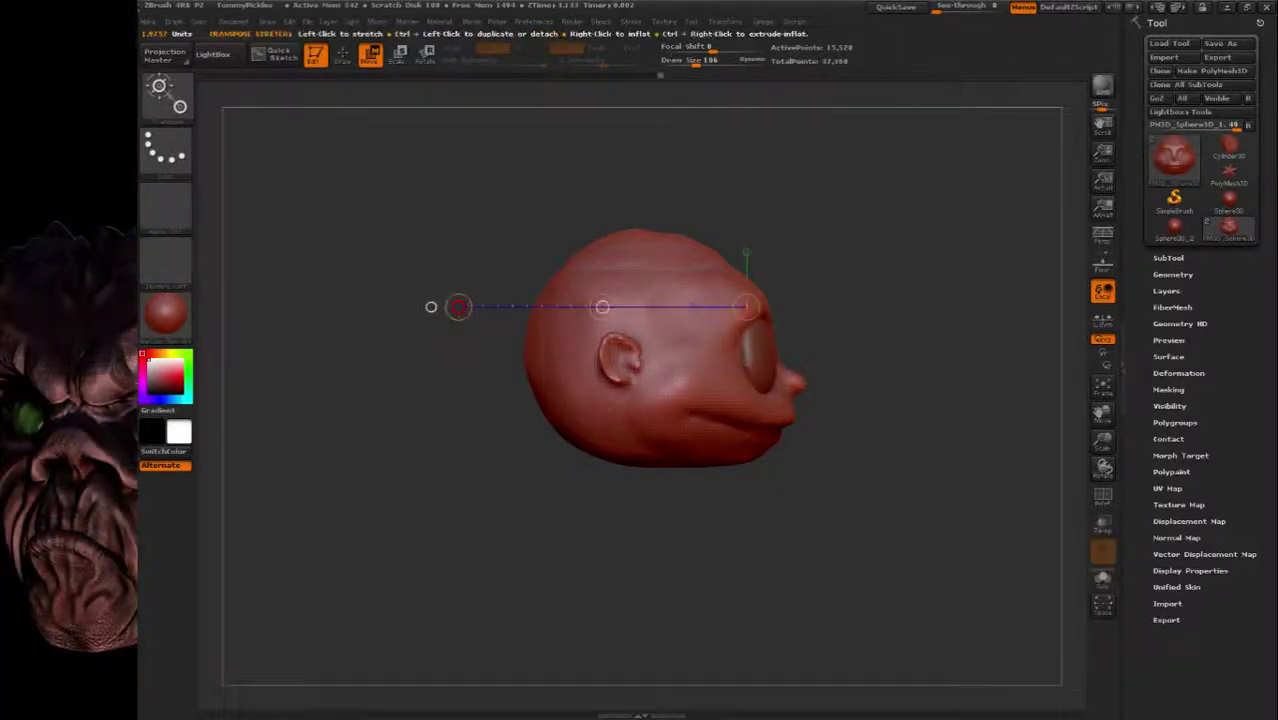
pyautogui.click(484, 306)
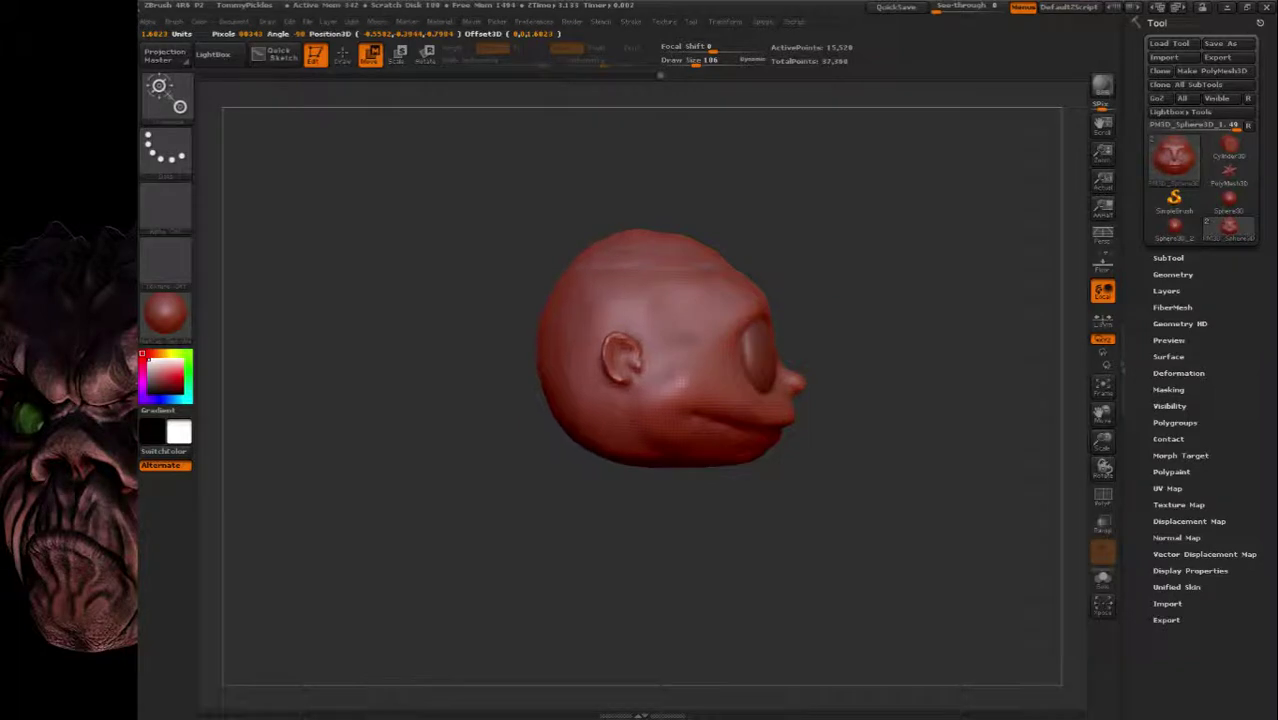
pyautogui.moveTo(704, 485); pyautogui.dragTo(458, 275)
pyautogui.click(525, 306)
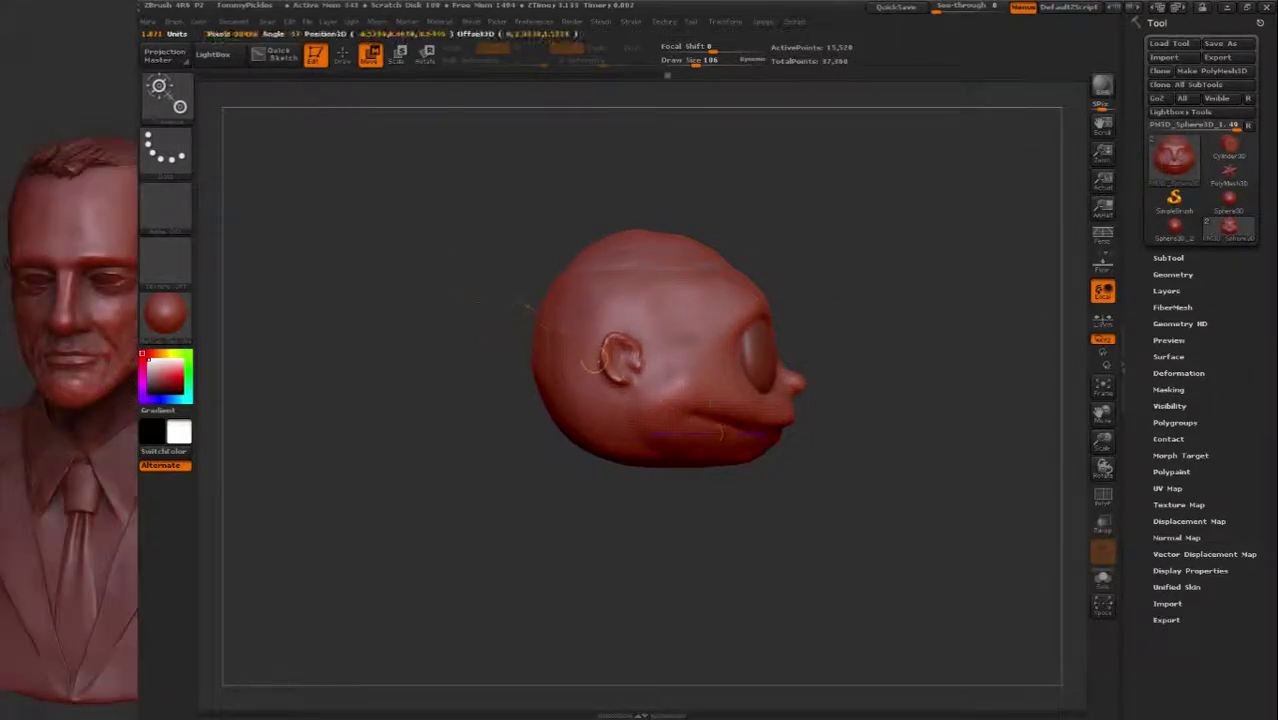
pyautogui.moveTo(520, 220); pyautogui.dragTo(486, 192)
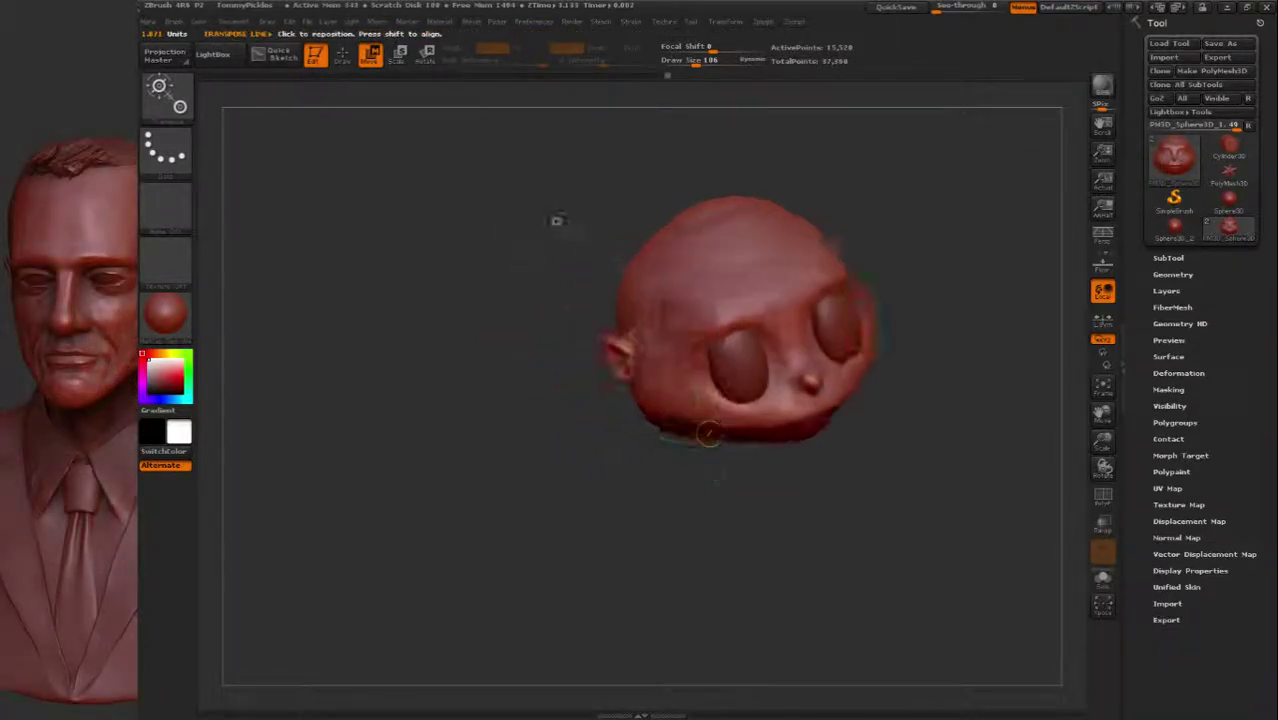
# Return to Draw mode with a new sculpting brush at Draw Size 295.
pyautogui.press('q')
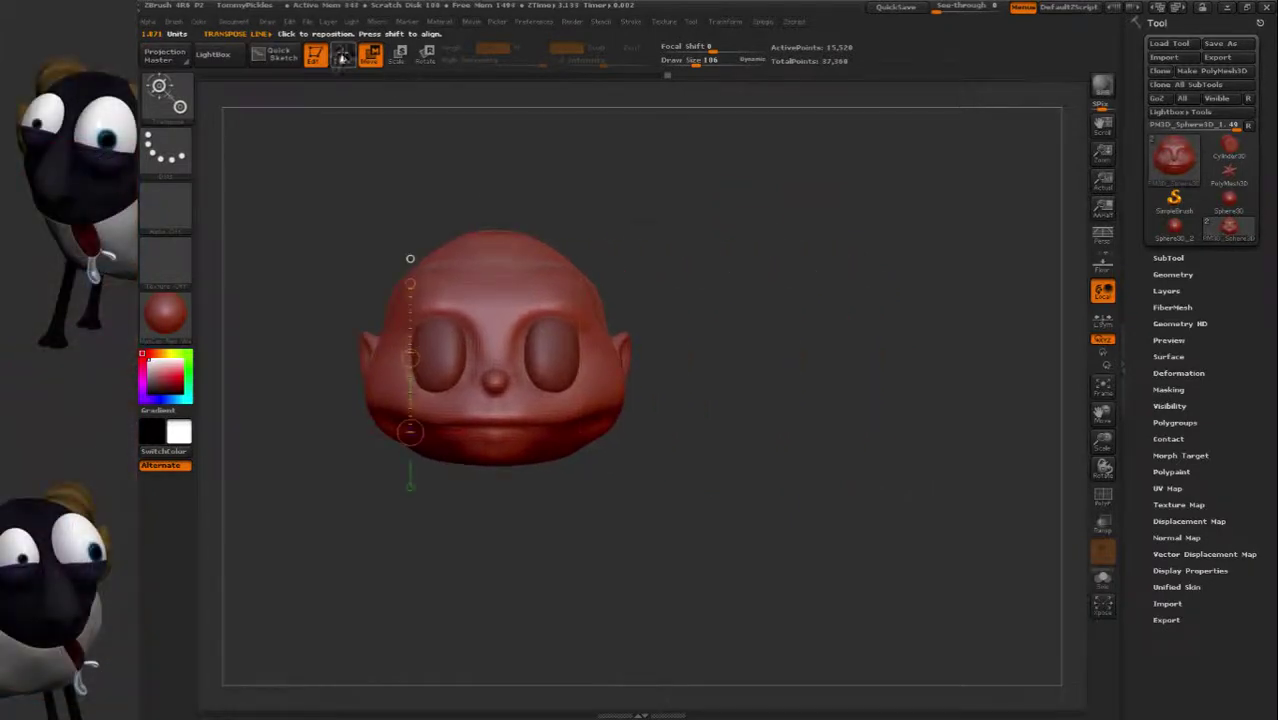
pyautogui.press('b')
pyautogui.click(943, 314)
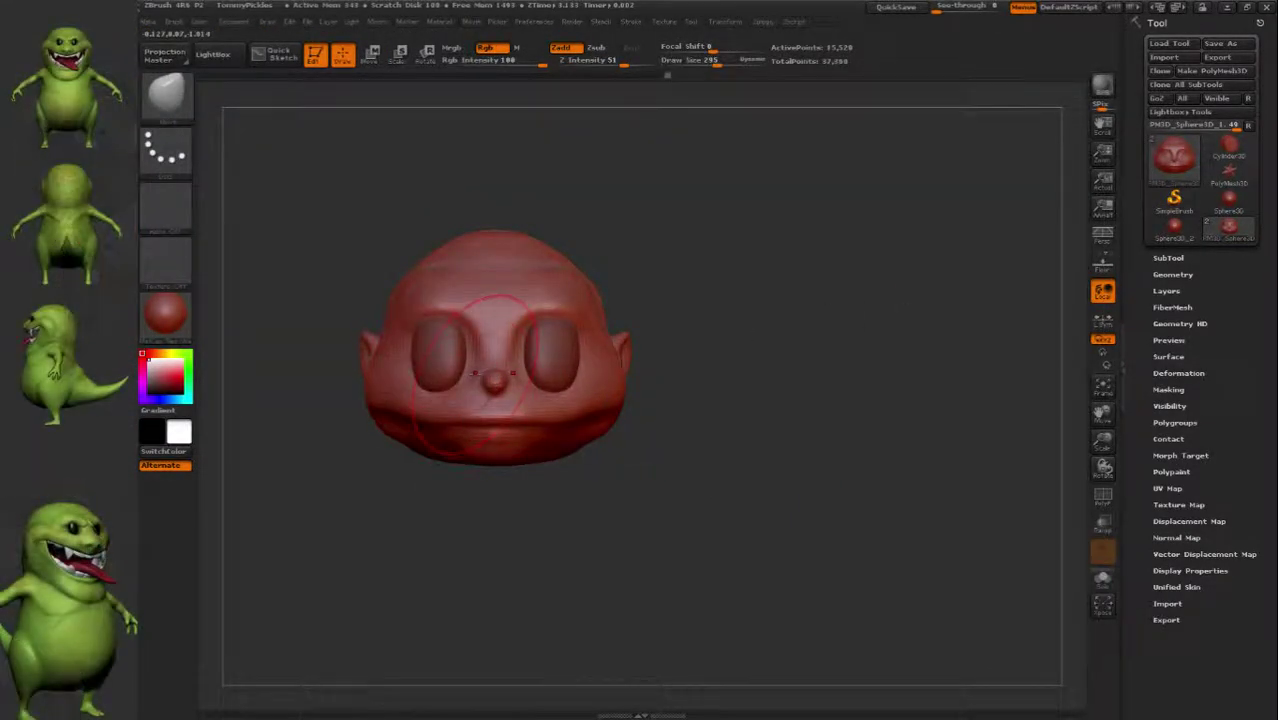
# Soften the brush by raising Focal Shift to about 38, and survey the head from several angles.
pyautogui.press('space')
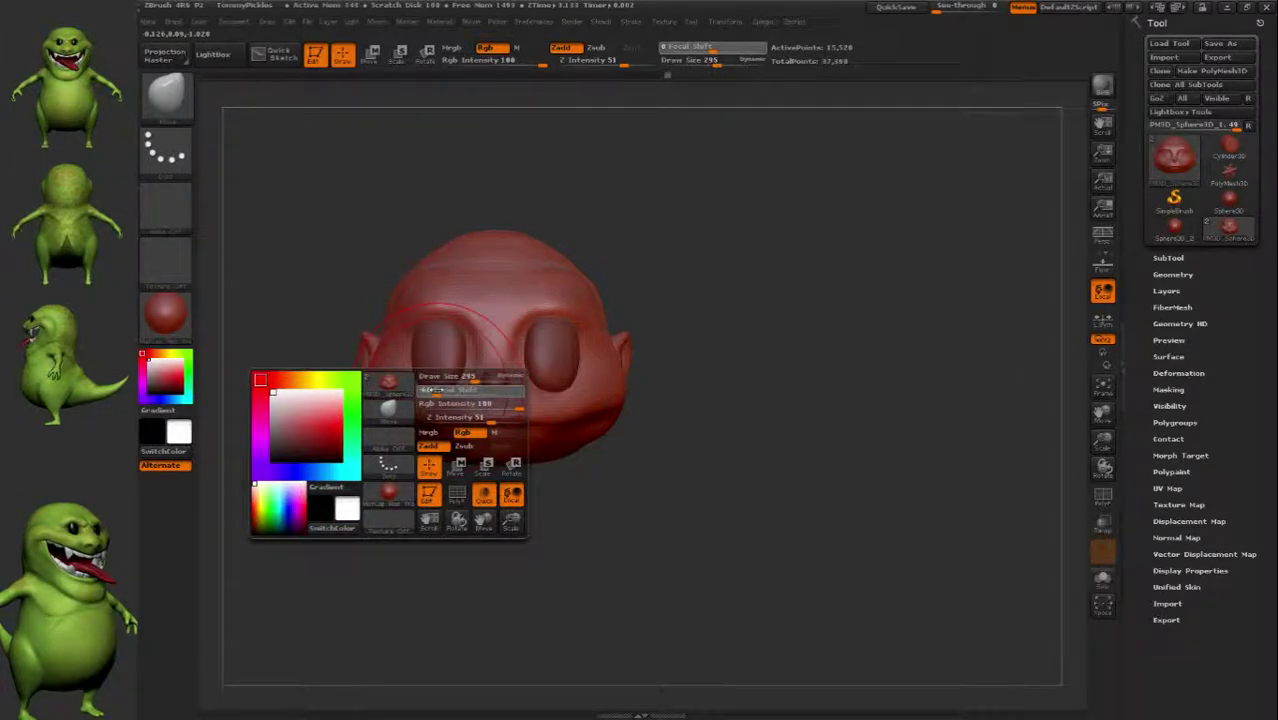
pyautogui.moveTo(433, 390); pyautogui.dragTo(455, 390)
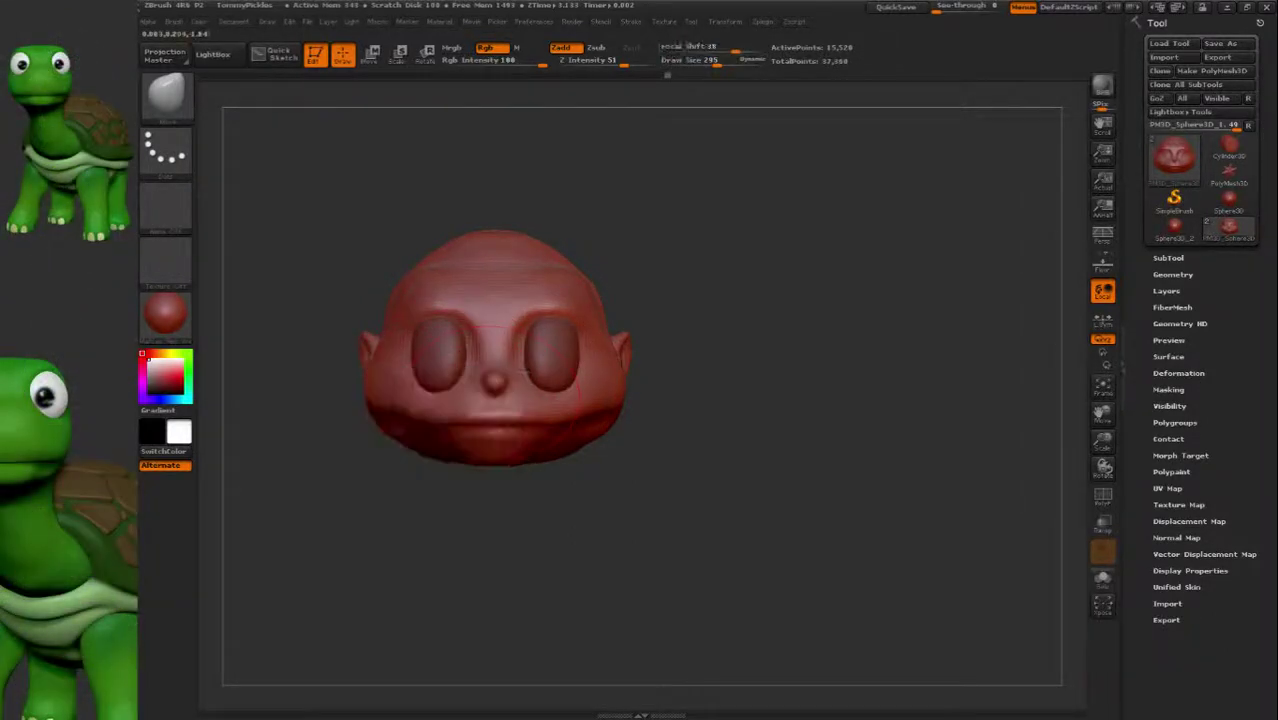
pyautogui.moveTo(720, 450); pyautogui.dragTo(690, 420)
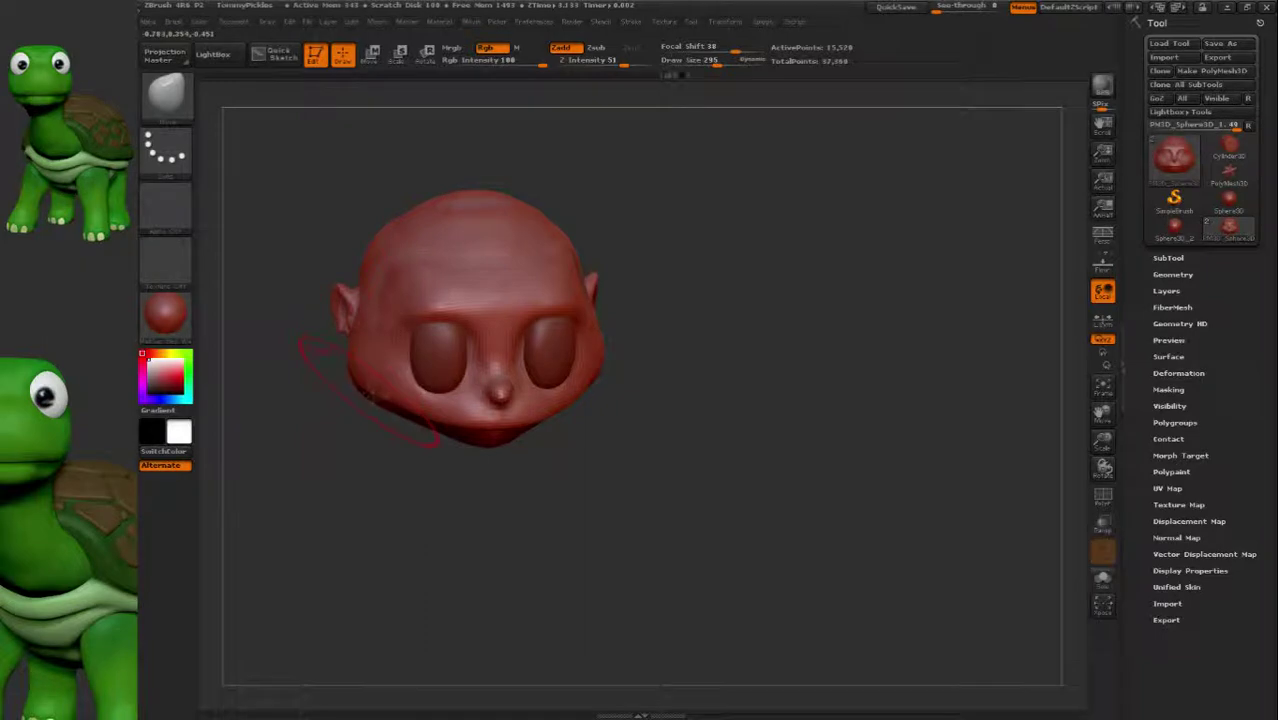
pyautogui.moveTo(370, 392); pyautogui.dragTo(420, 445)
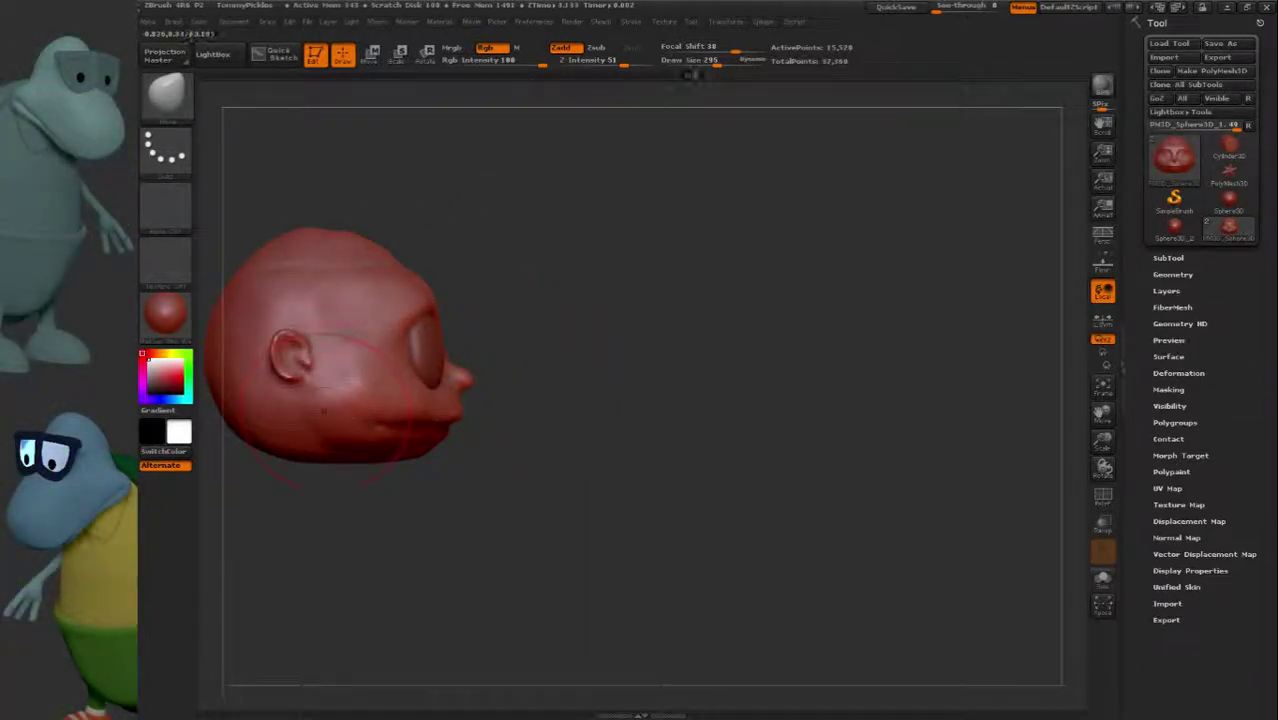
pyautogui.moveTo(300, 358)
pyautogui.mouseDown()
pyautogui.moveTo(385, 362)
pyautogui.moveTo(420, 431)
pyautogui.mouseUp()
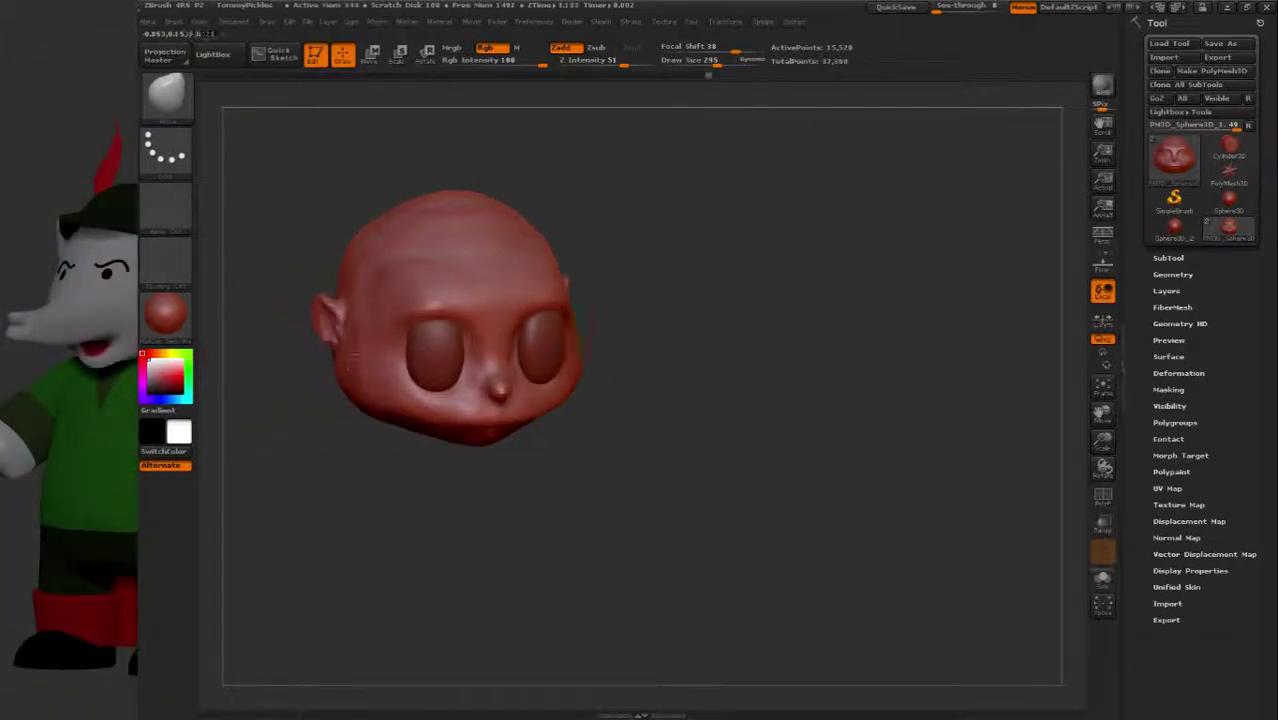
pyautogui.moveTo(600, 330)
pyautogui.mouseDown()
pyautogui.moveTo(545, 320)
pyautogui.moveTo(483, 351)
pyautogui.mouseUp()
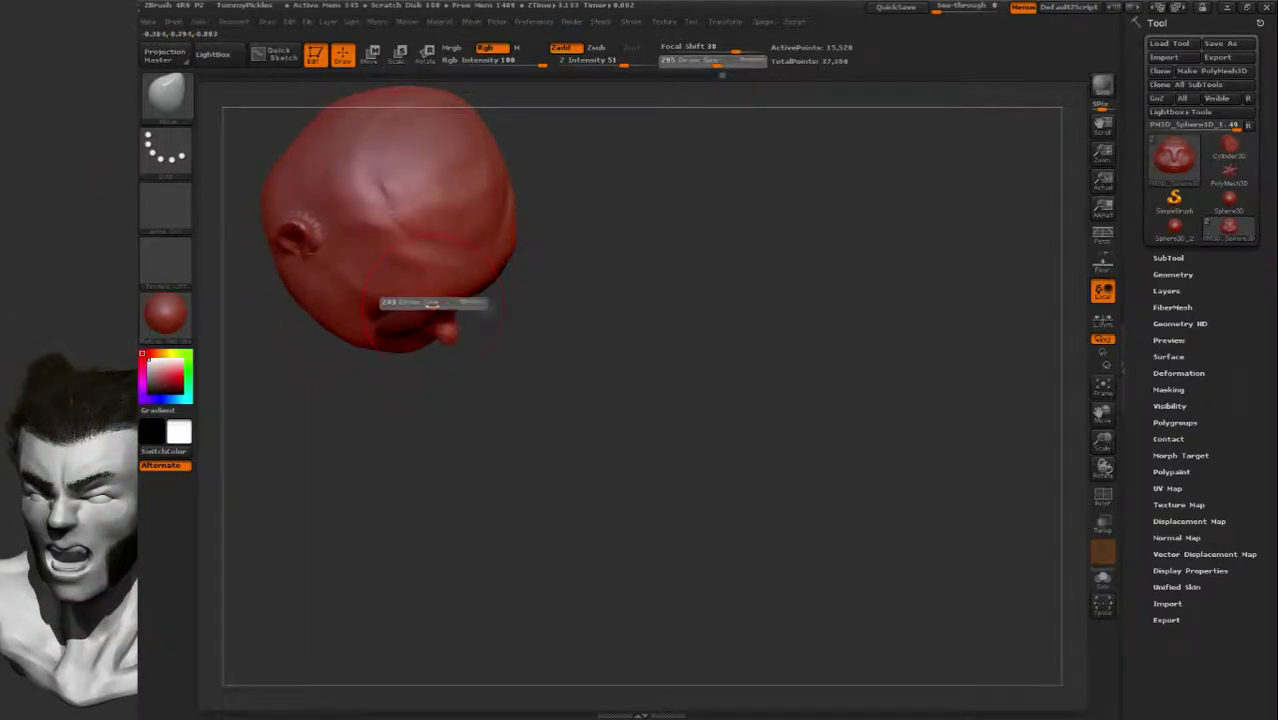
pyautogui.moveTo(392, 290)
pyautogui.mouseDown()
pyautogui.moveTo(413, 283)
pyautogui.moveTo(410, 216)
pyautogui.moveTo(425, 245)
pyautogui.moveTo(386, 316)
pyautogui.mouseUp()
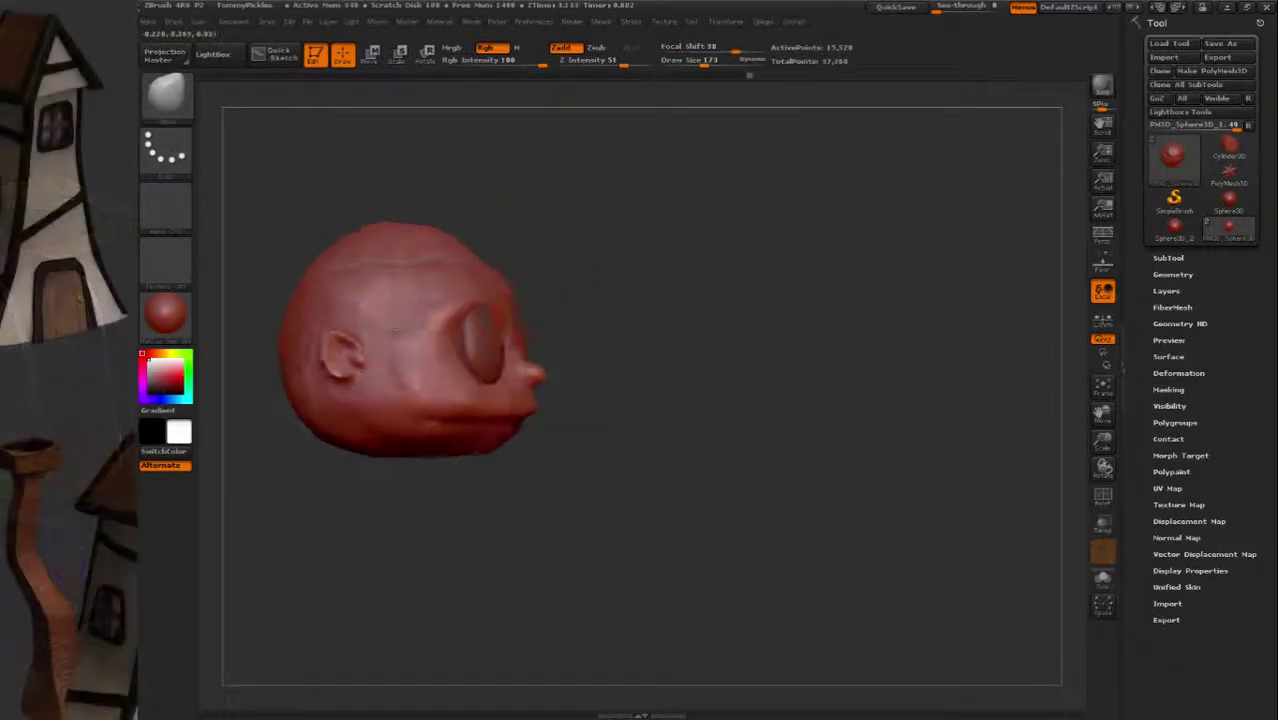
pyautogui.moveTo(430, 295); pyautogui.dragTo(396, 291)
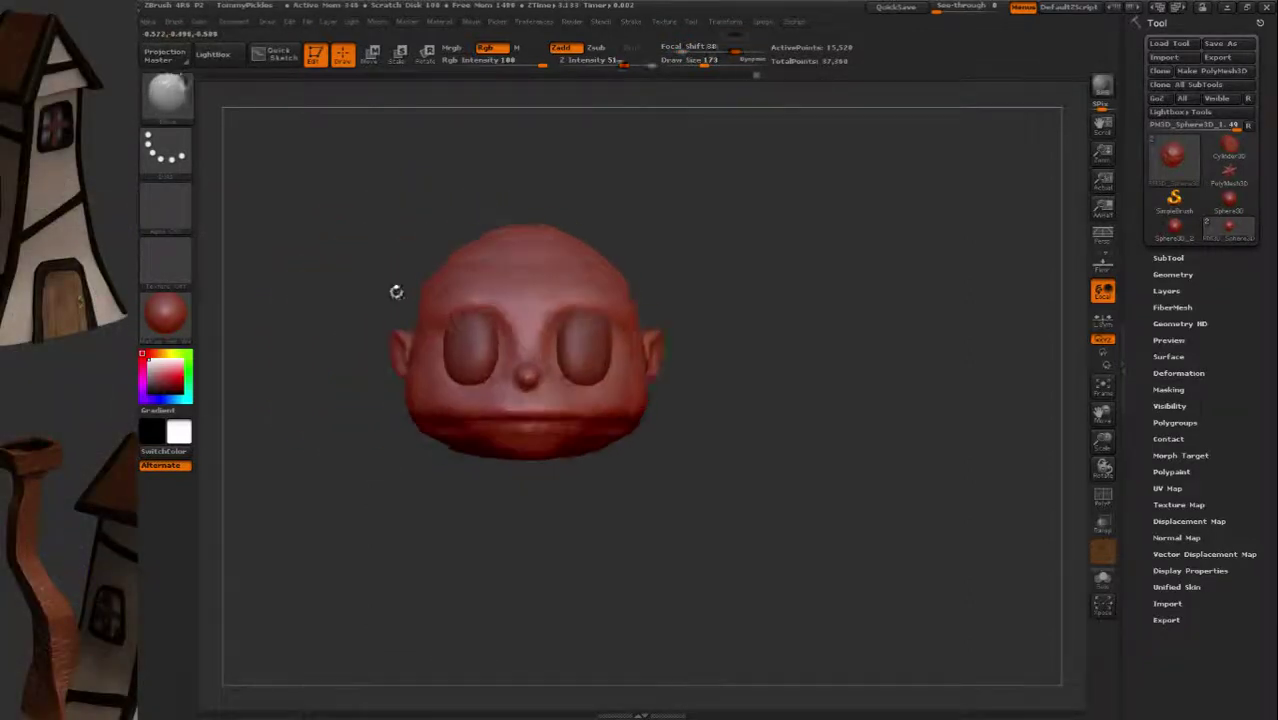
pyautogui.moveTo(525, 455)
pyautogui.mouseDown()
pyautogui.moveTo(603, 428)
pyautogui.moveTo(618, 451)
pyautogui.mouseUp()
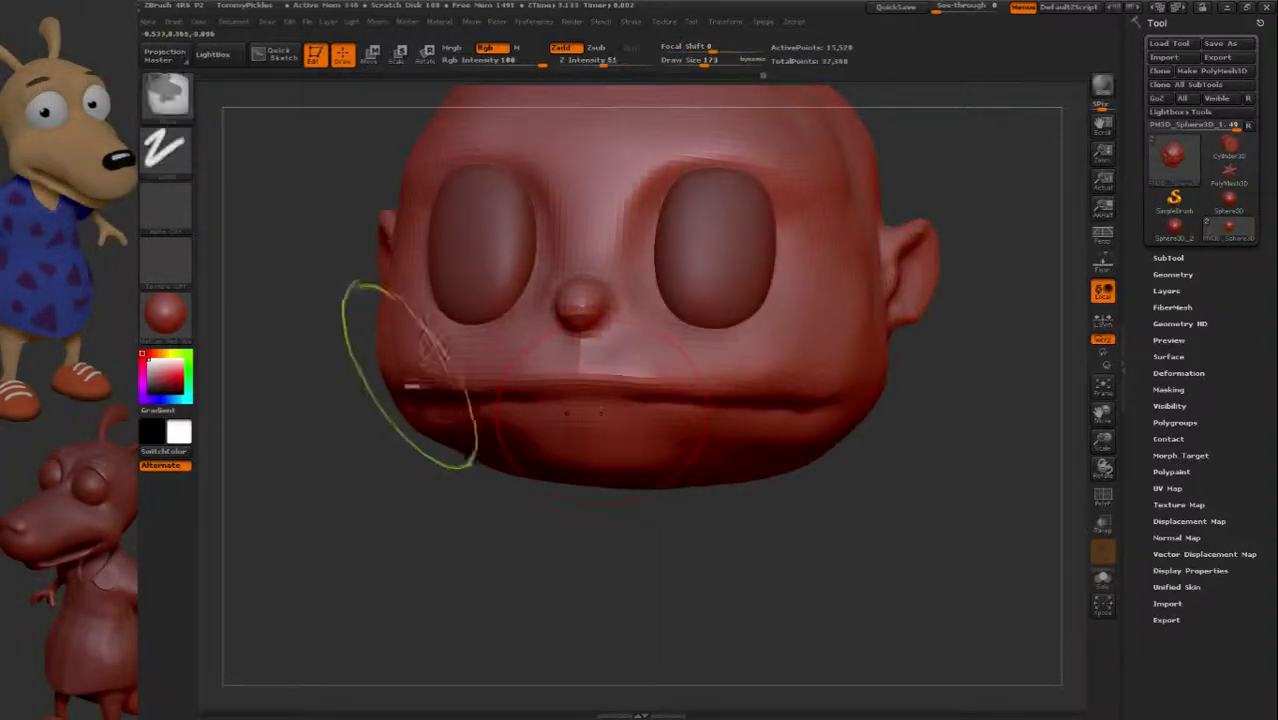
# Sculpt a raised lip ridge around the mouth and check it from front and side.
pyautogui.moveTo(411, 385); pyautogui.dragTo(700, 420)
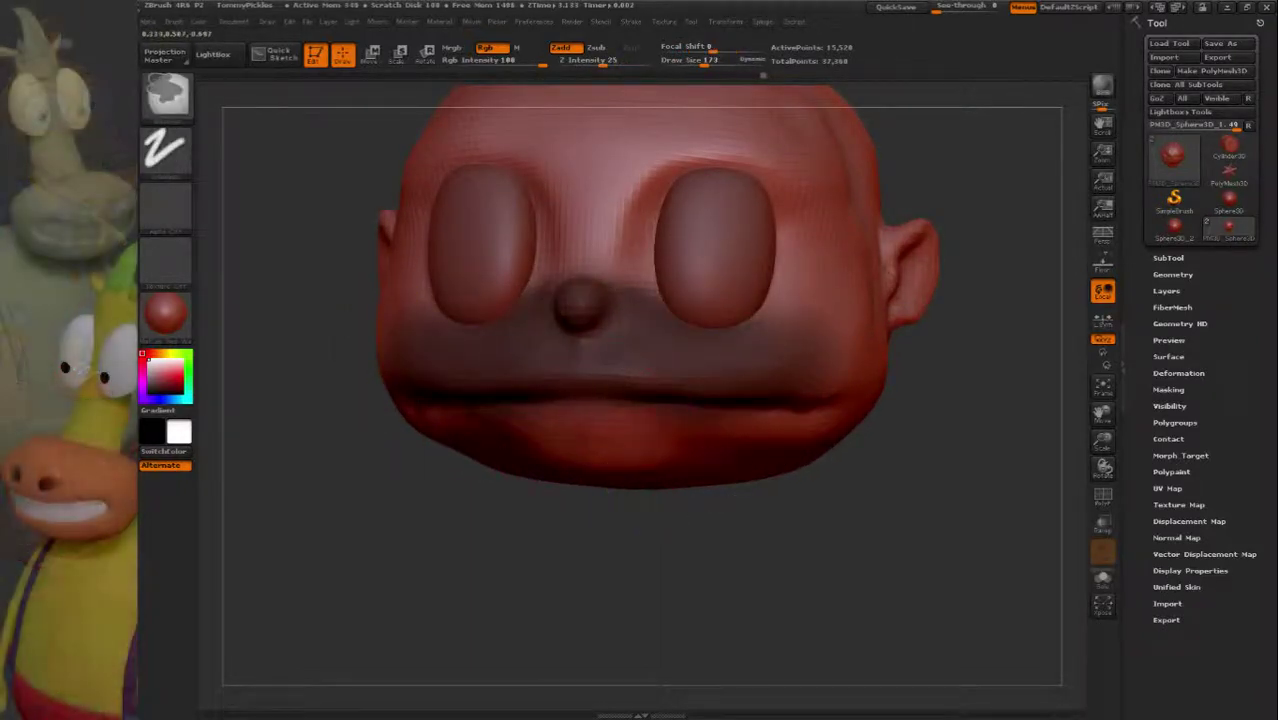
pyautogui.moveTo(440, 468); pyautogui.dragTo(557, 455)
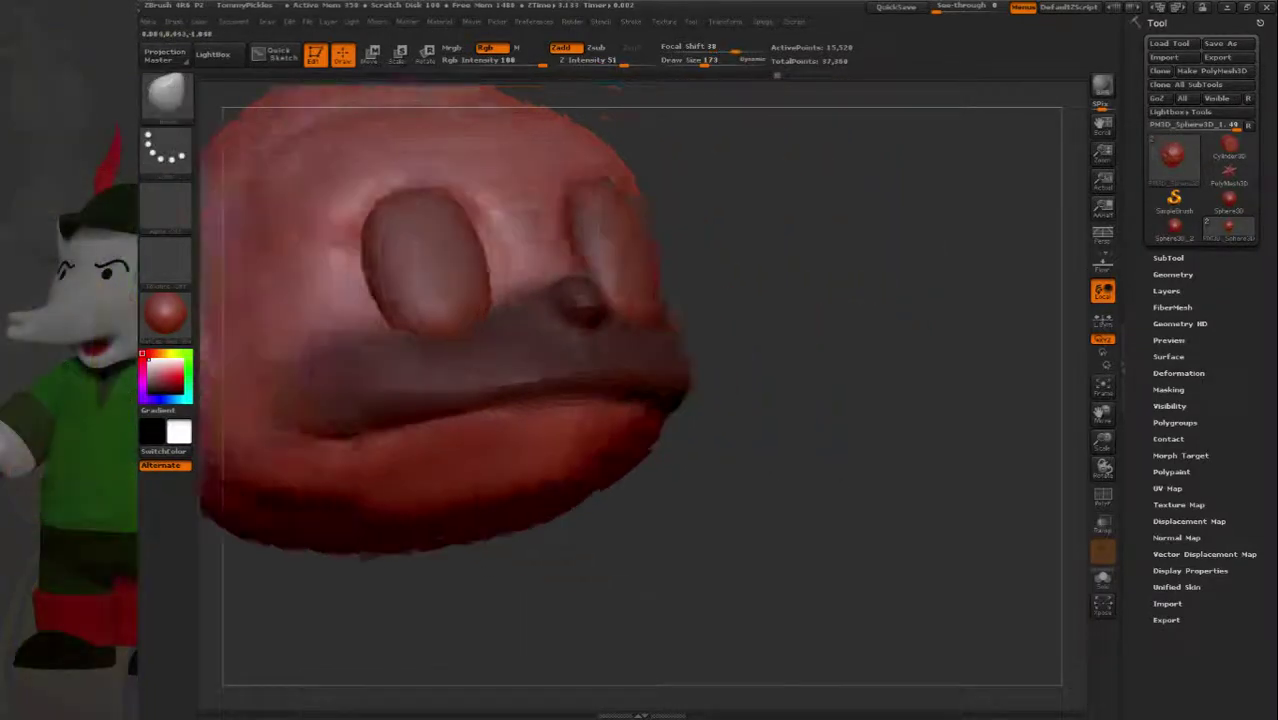
pyautogui.moveTo(487, 355); pyautogui.dragTo(603, 350)
pyautogui.moveTo(538, 425)
pyautogui.mouseDown()
pyautogui.moveTo(631, 411)
pyautogui.moveTo(545, 418)
pyautogui.mouseUp()
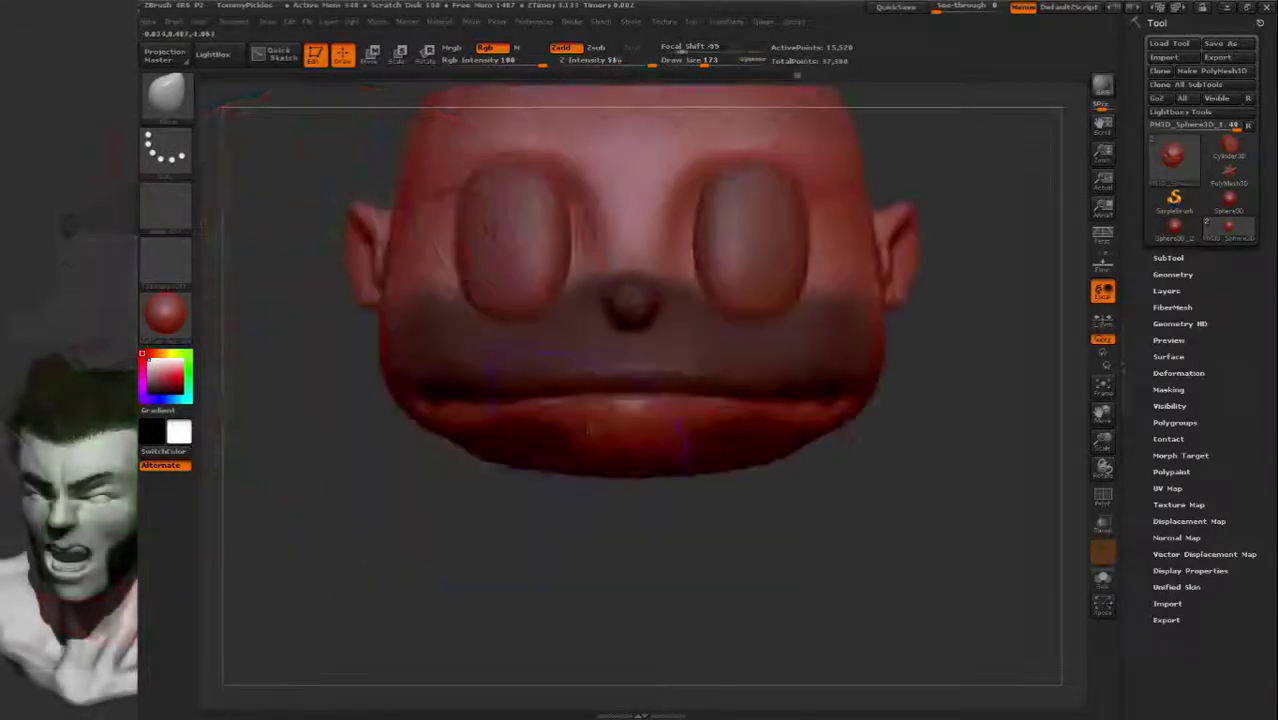
pyautogui.moveTo(630, 410)
pyautogui.mouseDown()
pyautogui.moveTo(712, 409)
pyautogui.moveTo(430, 434)
pyautogui.moveTo(607, 381)
pyautogui.moveTo(454, 397)
pyautogui.moveTo(454, 360)
pyautogui.mouseUp()
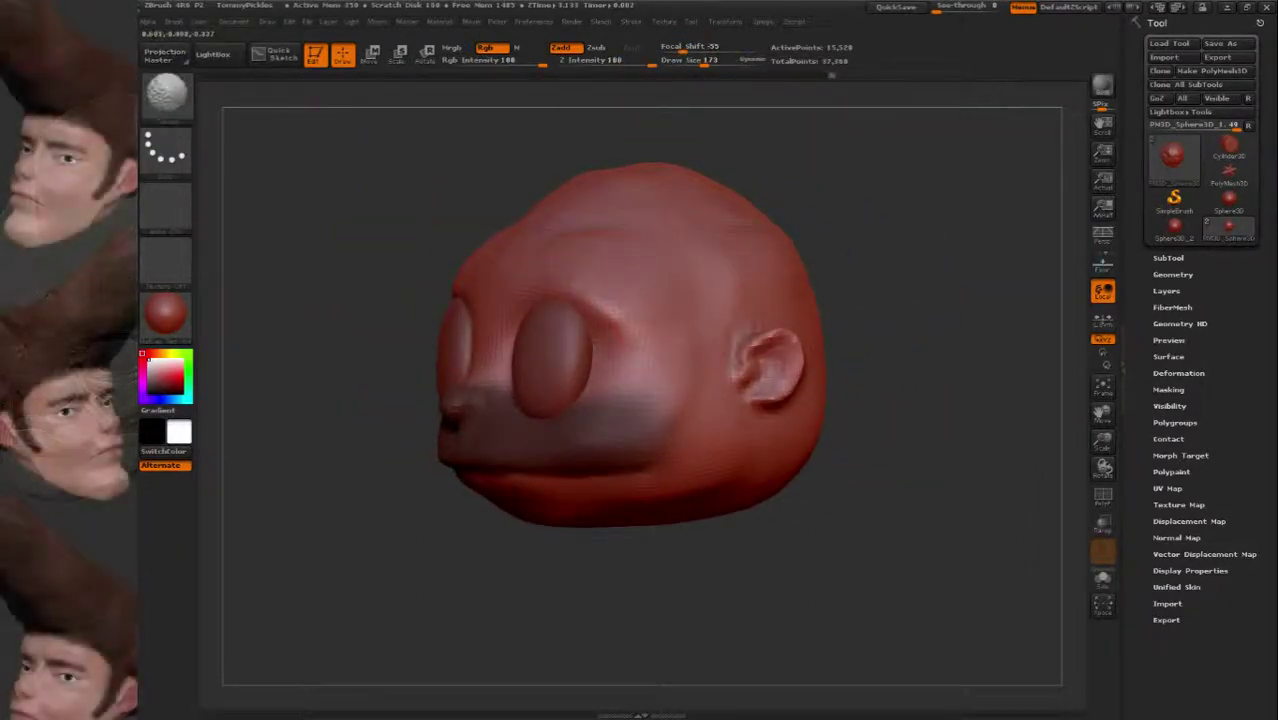
pyautogui.moveTo(766, 266)
pyautogui.mouseDown()
pyautogui.moveTo(683, 340)
pyautogui.moveTo(592, 322)
pyautogui.mouseUp()
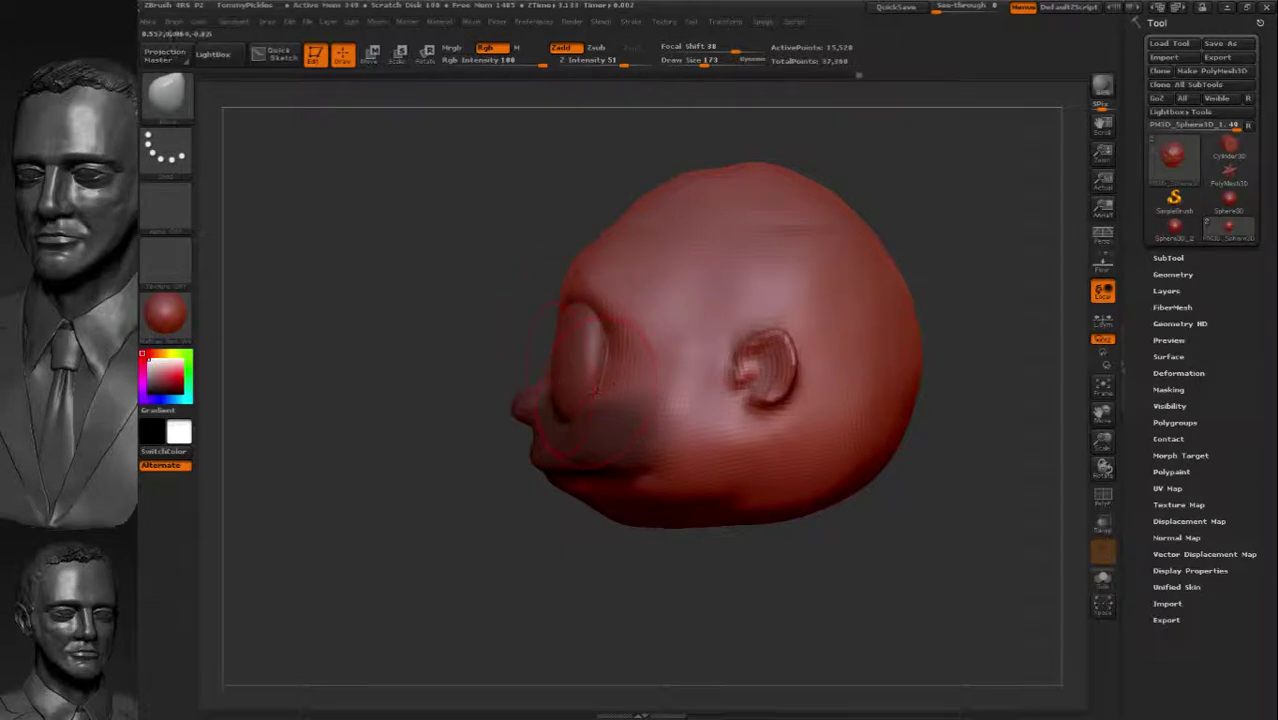
# Lay curve strokes across the top of the head to round the cranium.
pyautogui.moveTo(580, 380); pyautogui.dragTo(765, 251)
pyautogui.moveTo(563, 268); pyautogui.dragTo(680, 182)
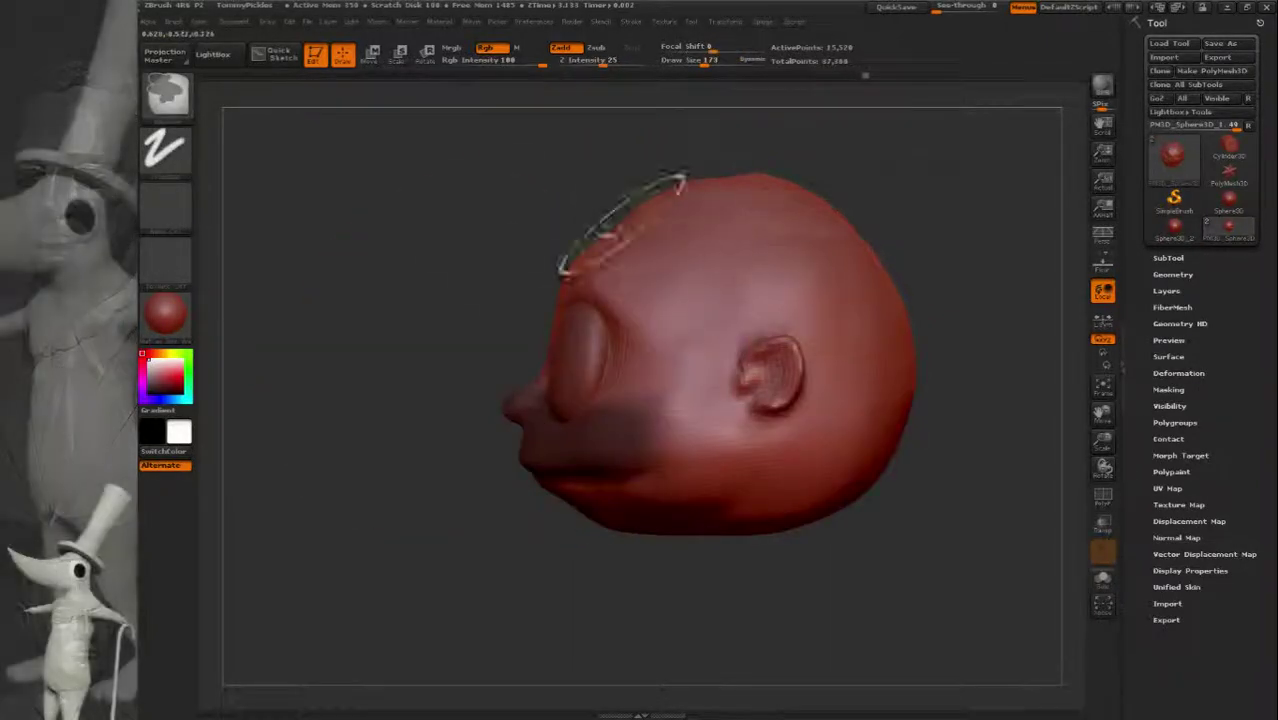
pyautogui.moveTo(618, 357)
pyautogui.mouseDown()
pyautogui.moveTo(593, 300)
pyautogui.moveTo(676, 282)
pyautogui.moveTo(460, 335)
pyautogui.mouseUp()
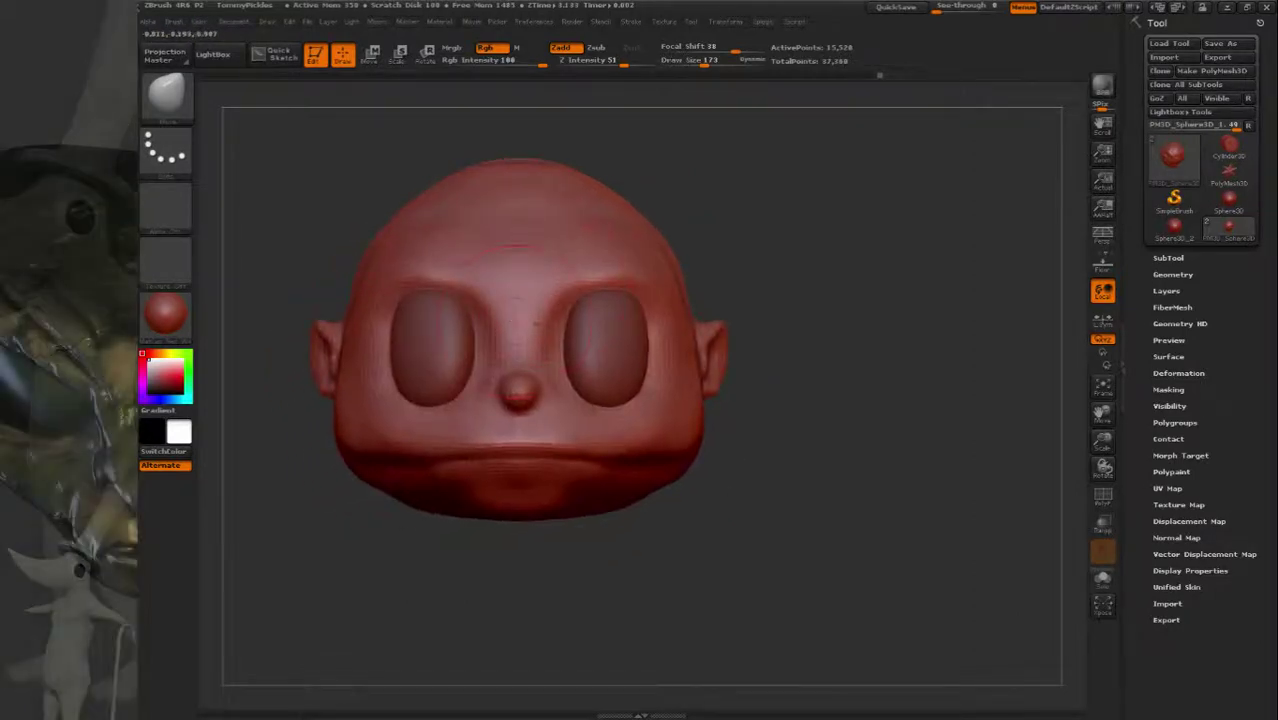
# Select the eyes SubTool and inspect the eye pieces from several angles.
pyautogui.keyDown('alt'); pyautogui.click(457, 342); pyautogui.keyUp('alt')
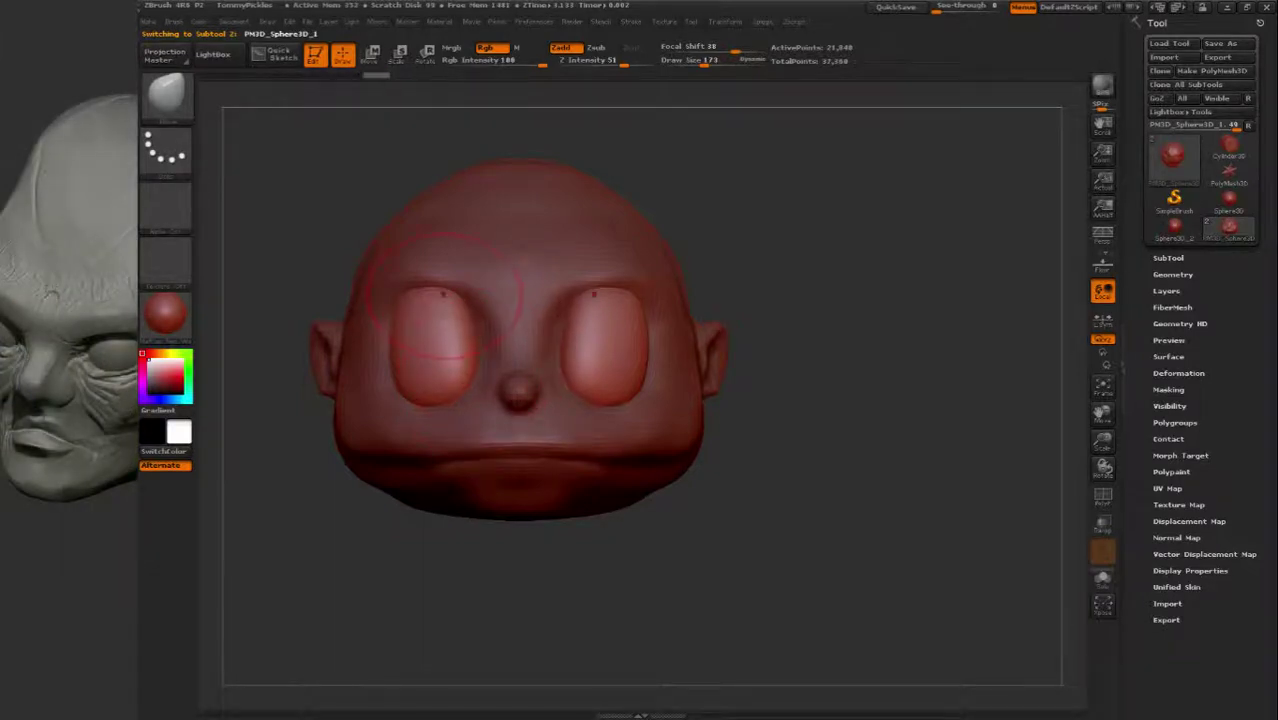
pyautogui.moveTo(446, 292); pyautogui.dragTo(455, 320)
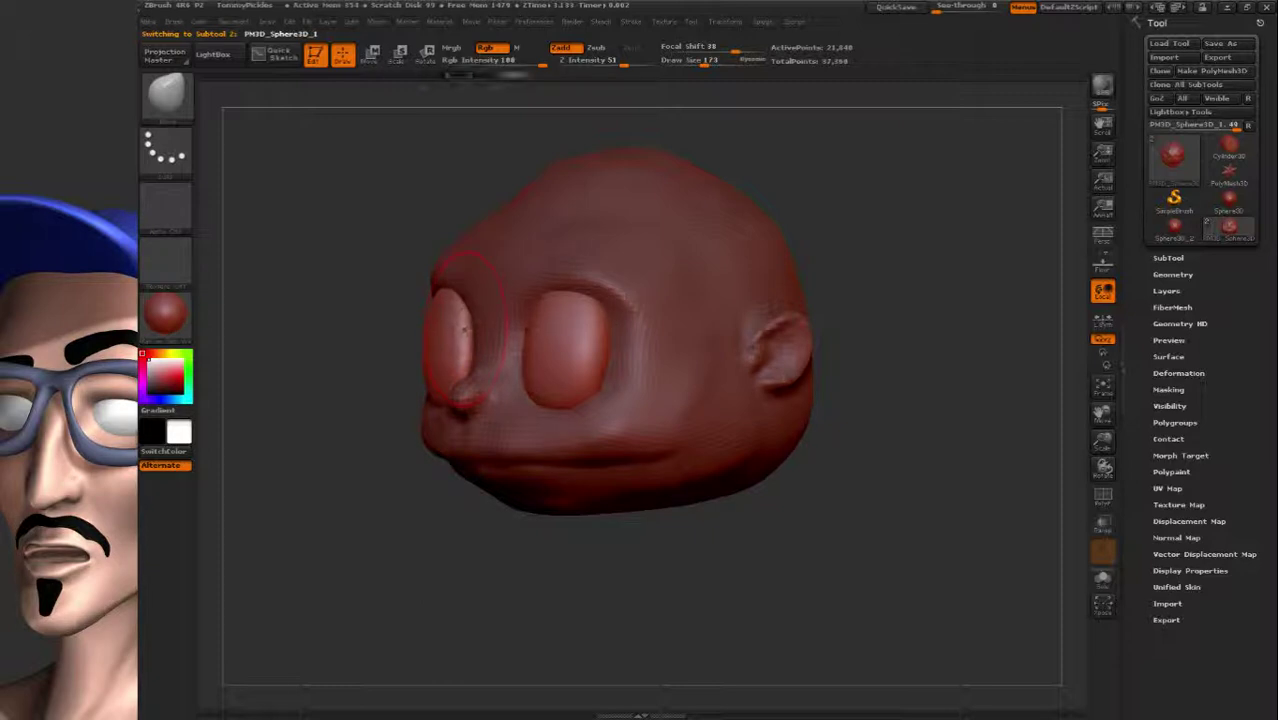
pyautogui.moveTo(465, 320); pyautogui.dragTo(611, 340)
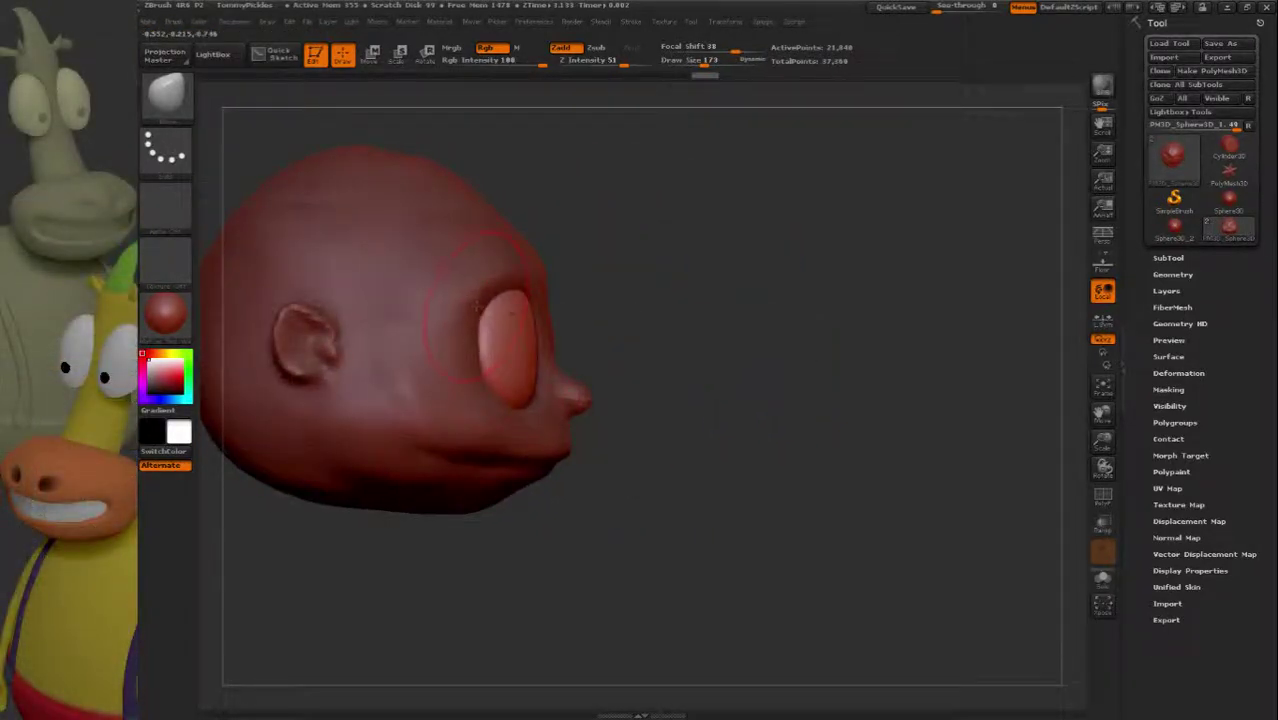
pyautogui.moveTo(484, 395)
pyautogui.mouseDown()
pyautogui.moveTo(488, 364)
pyautogui.moveTo(543, 305)
pyautogui.mouseUp()
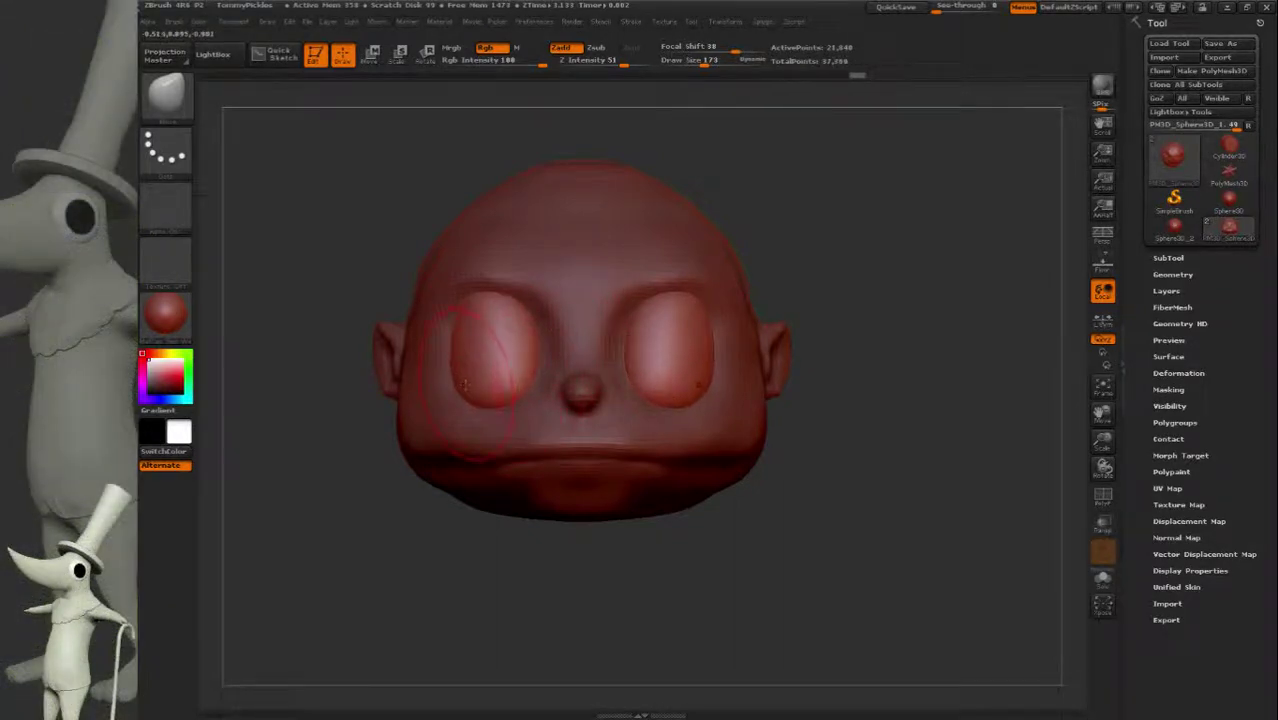
pyautogui.moveTo(470, 382); pyautogui.dragTo(680, 320)
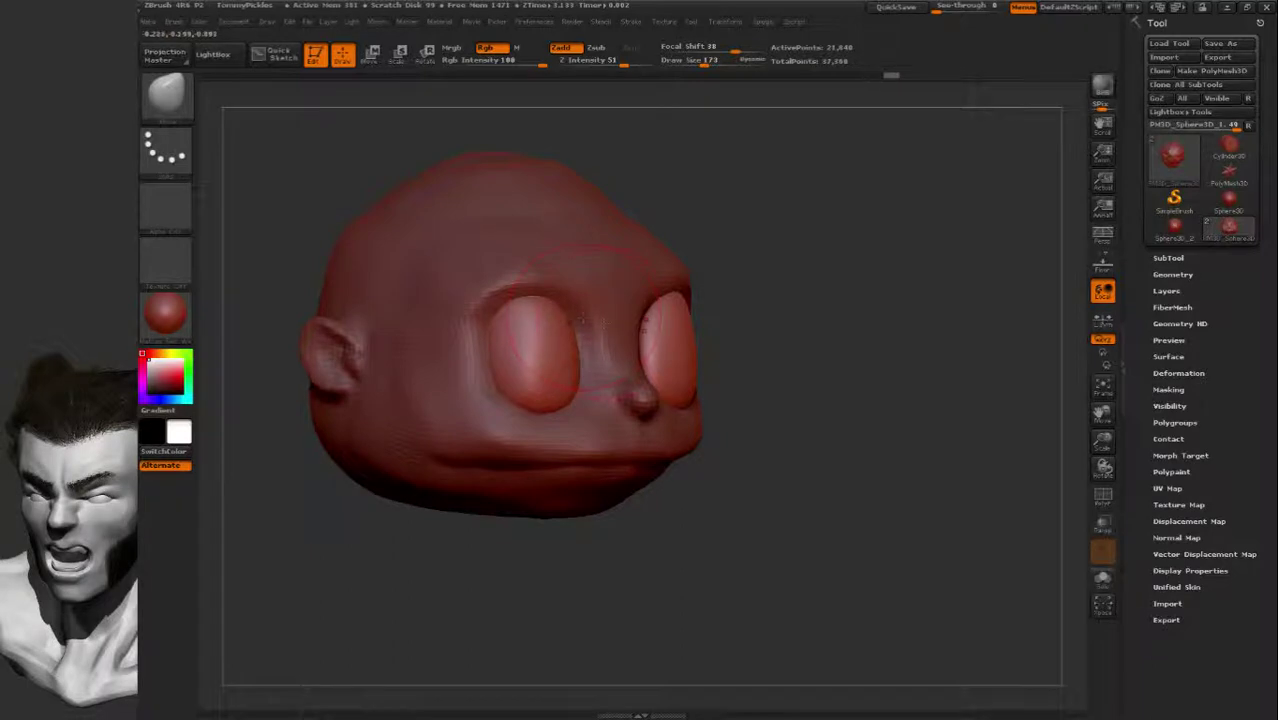
# Return to the head SubTool and carve the mouth into a deeper curved groove.
pyautogui.moveTo(580, 318); pyautogui.dragTo(598, 320)
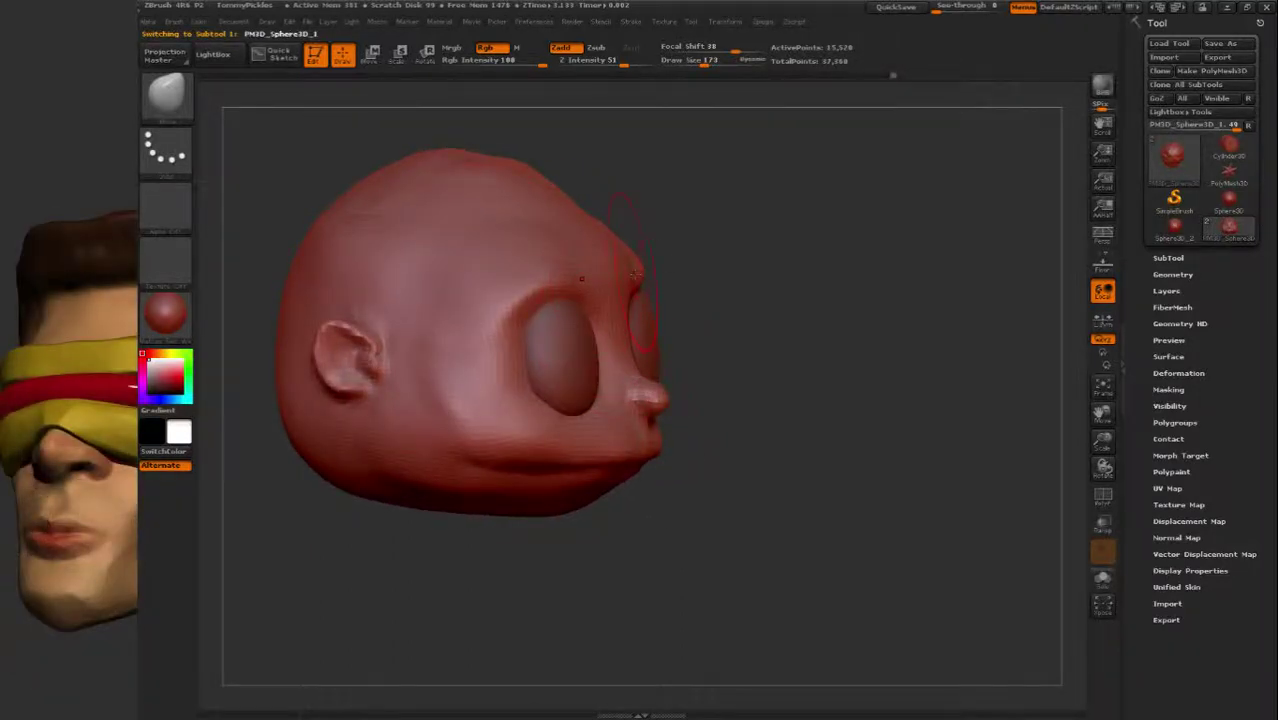
pyautogui.moveTo(632, 272); pyautogui.dragTo(580, 295)
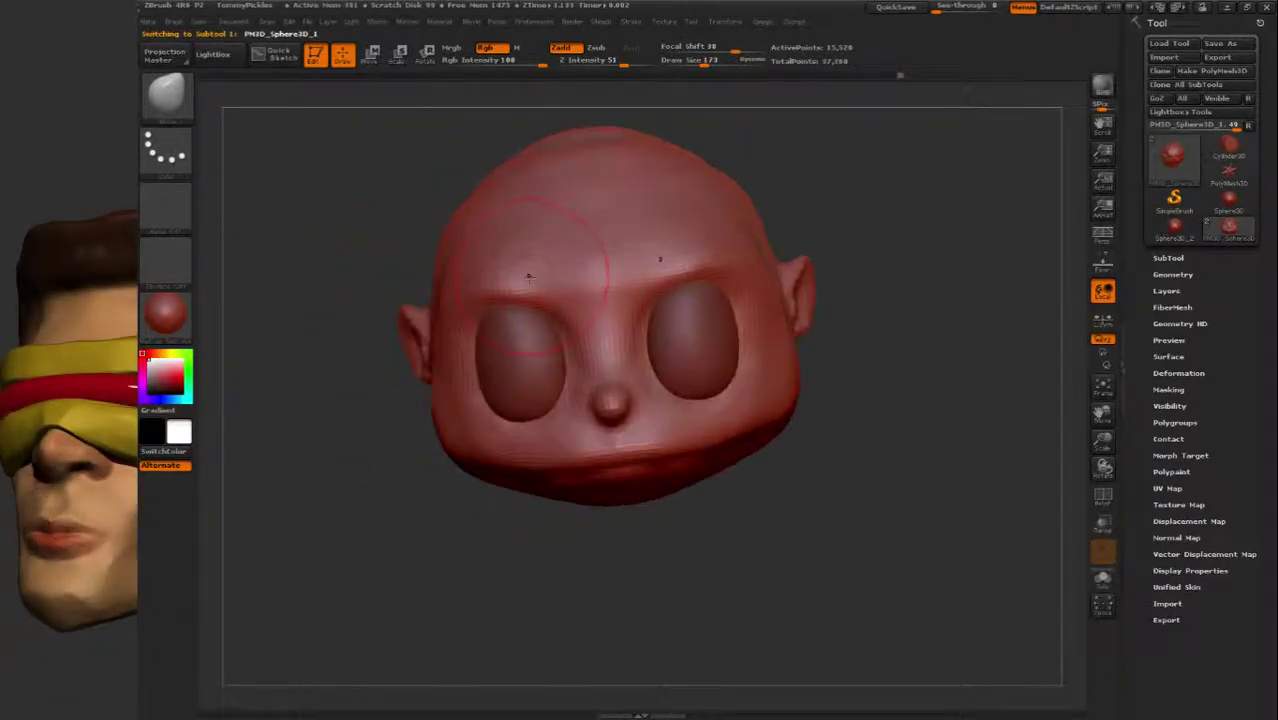
pyautogui.moveTo(535, 225)
pyautogui.mouseDown()
pyautogui.moveTo(530, 271)
pyautogui.moveTo(665, 240)
pyautogui.moveTo(567, 284)
pyautogui.moveTo(650, 270)
pyautogui.moveTo(600, 260)
pyautogui.mouseUp()
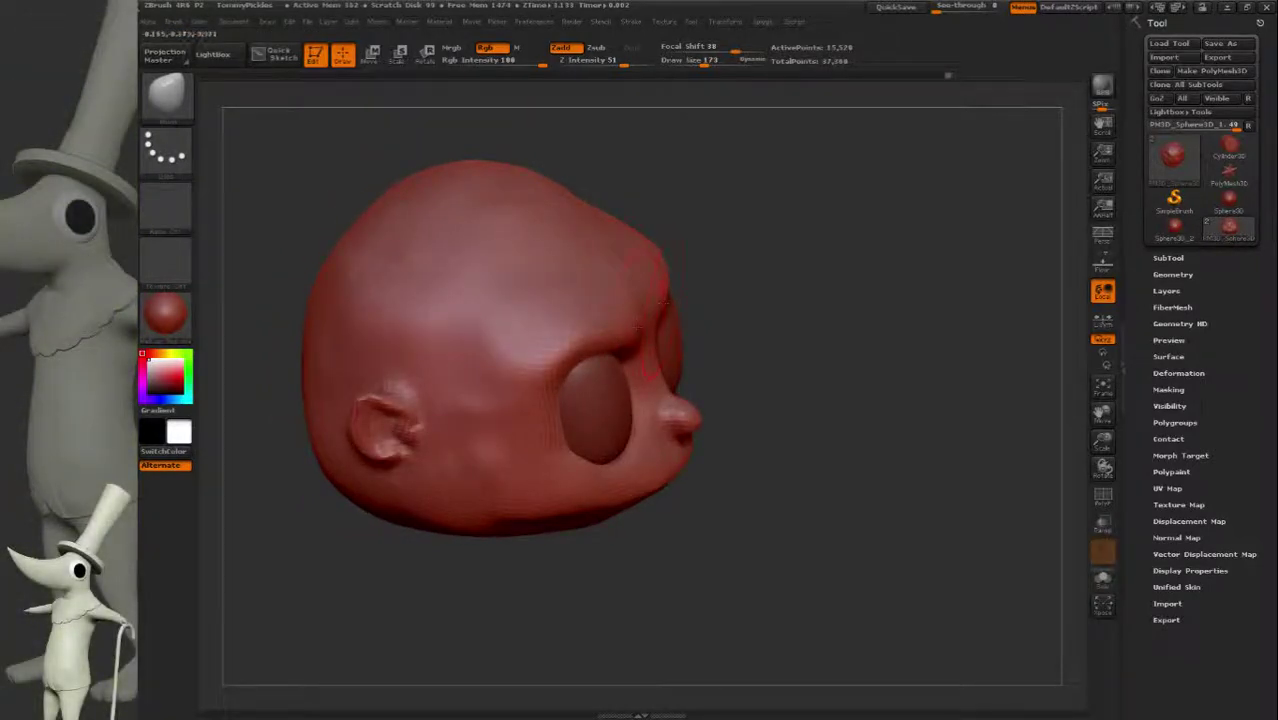
pyautogui.keyDown('shift'); pyautogui.moveTo(613, 369); pyautogui.dragTo(518, 254); pyautogui.keyUp('shift')
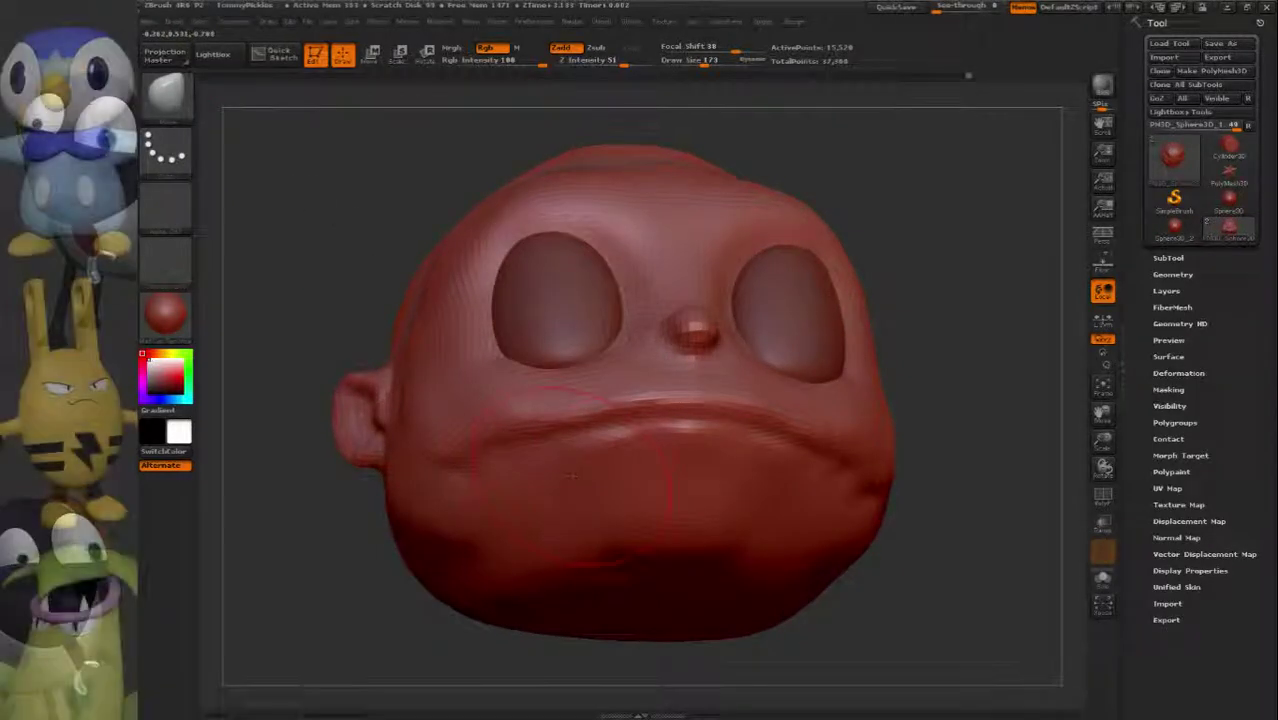
pyautogui.moveTo(474, 491); pyautogui.dragTo(800, 470)
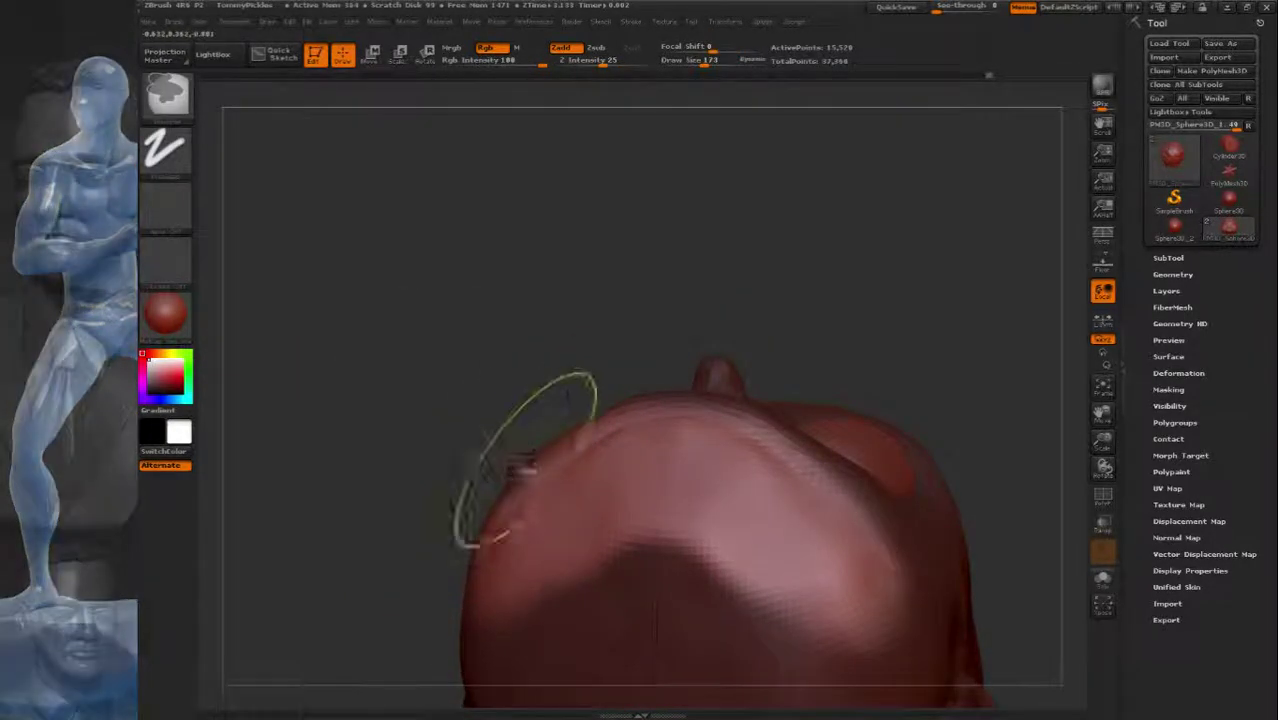
# Enlarge the brush and sculpt a fuller lower lip and broad jaw, checking front and side.
pyautogui.press('s')
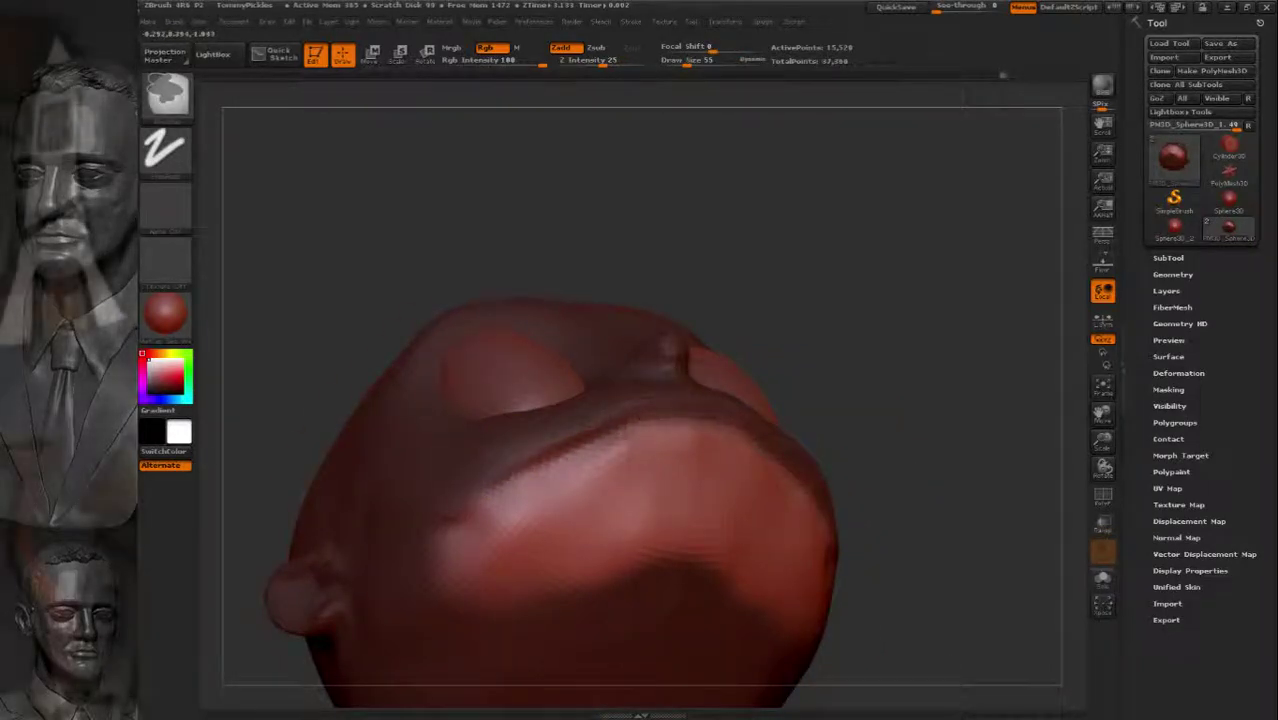
pyautogui.press('s')
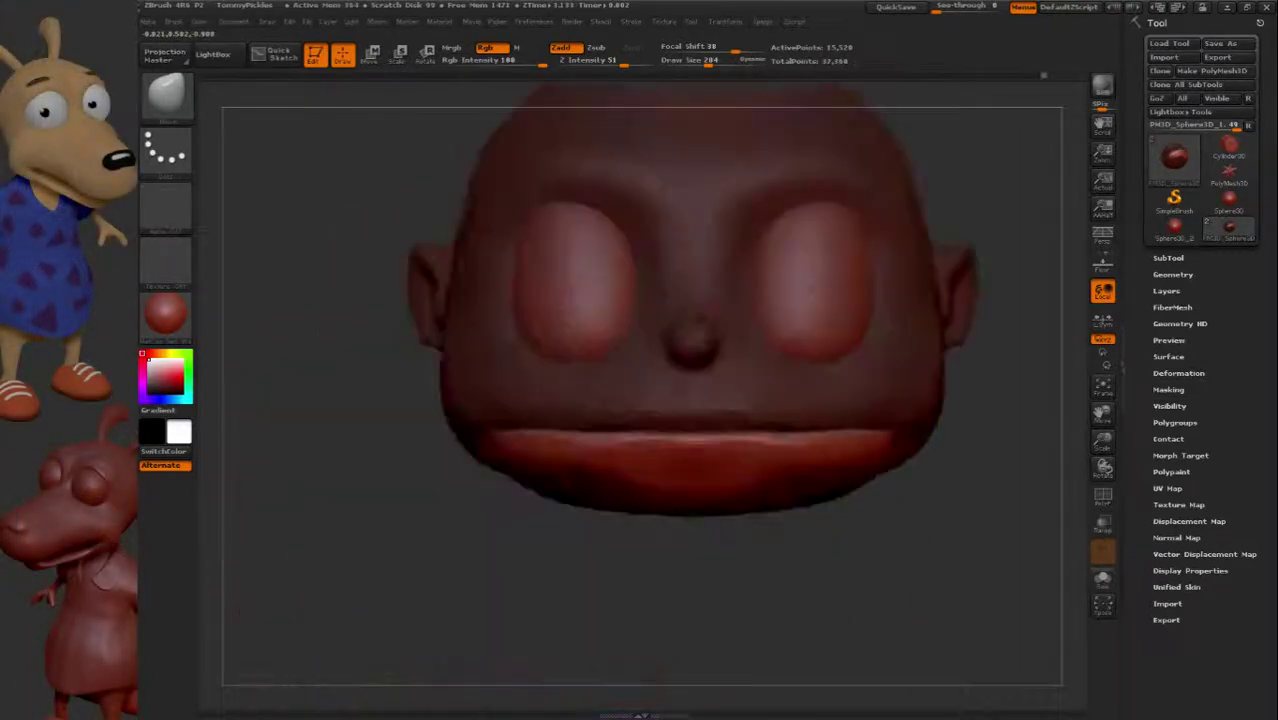
pyautogui.moveTo(690, 548); pyautogui.dragTo(755, 450)
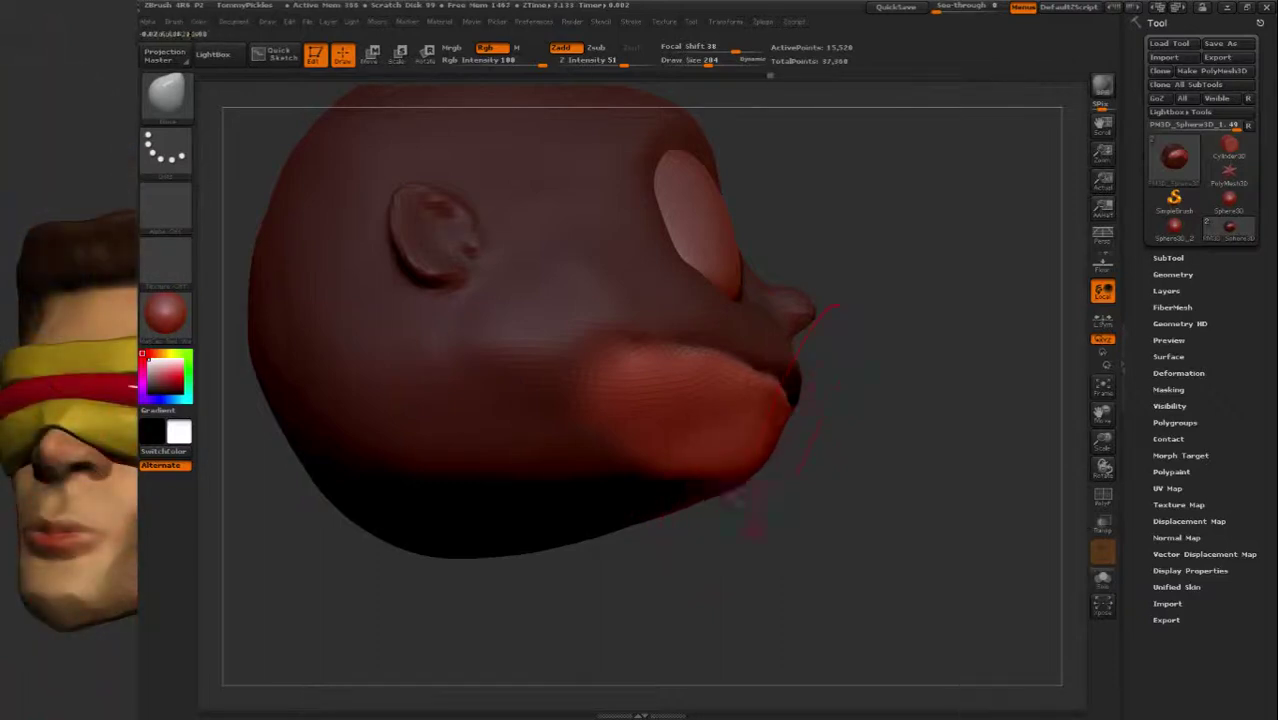
pyautogui.moveTo(900, 560); pyautogui.dragTo(990, 540)
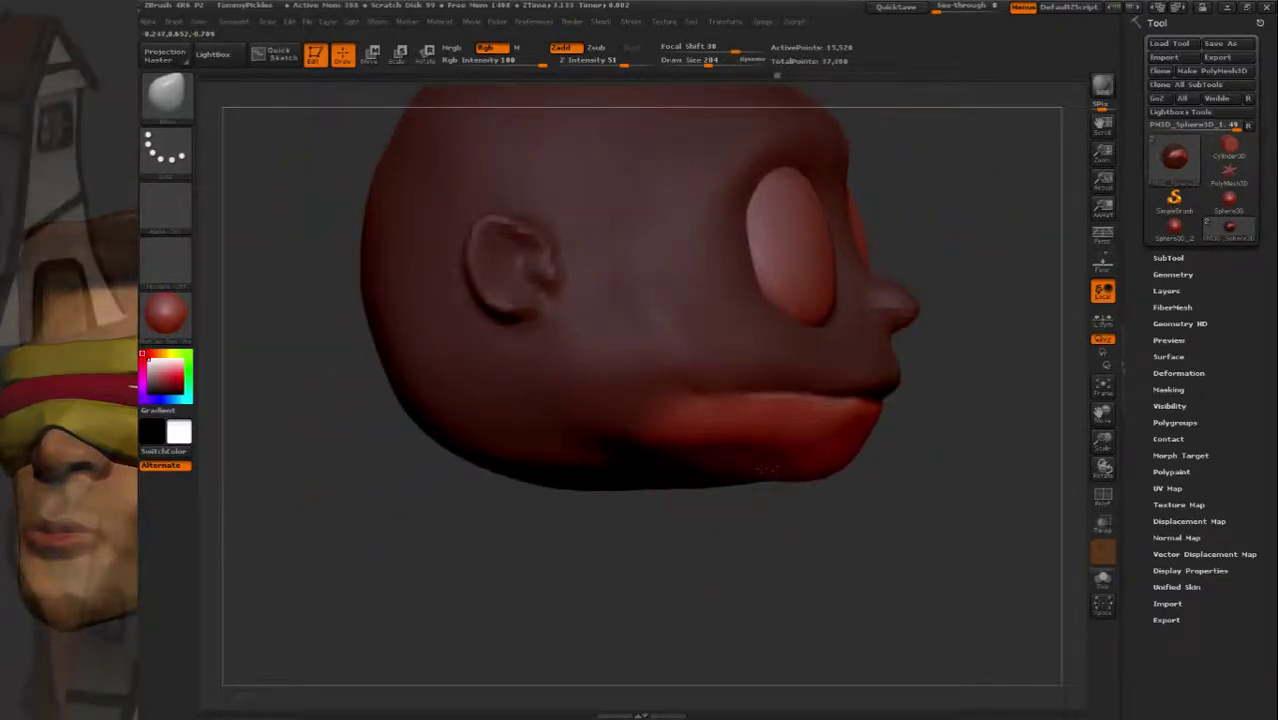
pyautogui.moveTo(690, 500)
pyautogui.mouseDown()
pyautogui.moveTo(775, 468)
pyautogui.moveTo(790, 380)
pyautogui.mouseUp()
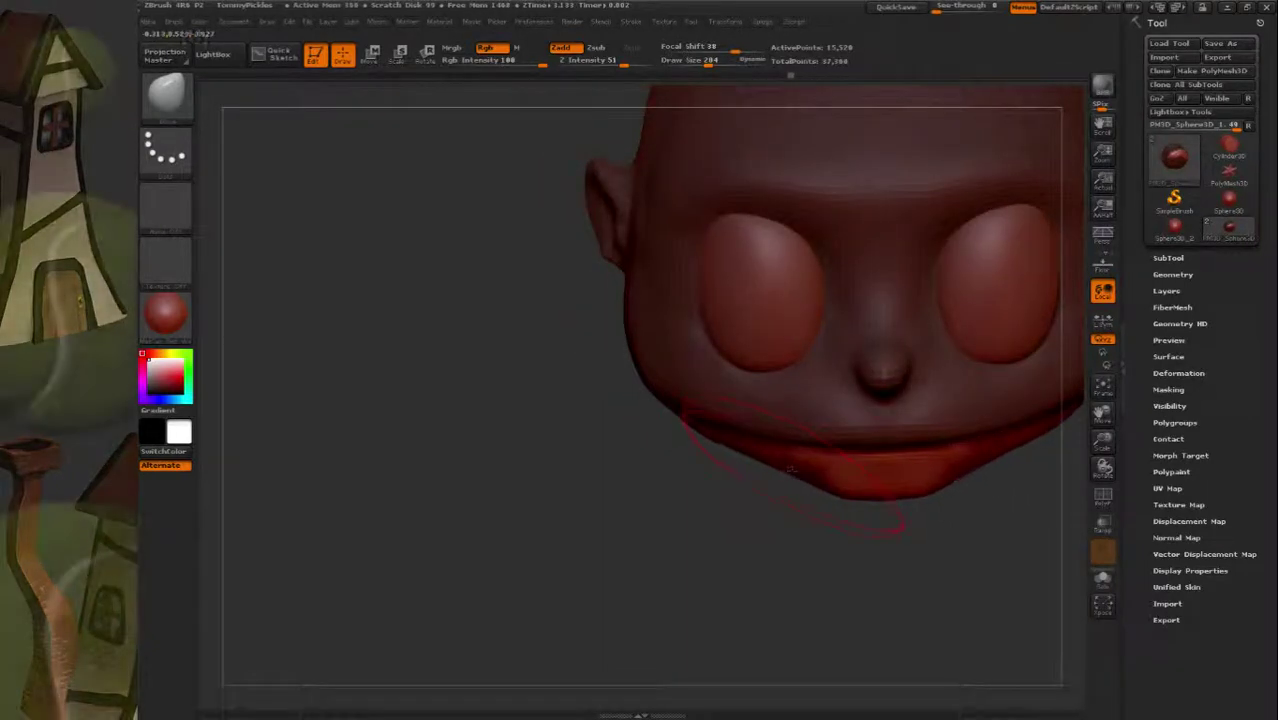
pyautogui.moveTo(790, 469)
pyautogui.mouseDown()
pyautogui.moveTo(770, 417)
pyautogui.moveTo(758, 428)
pyautogui.mouseUp()
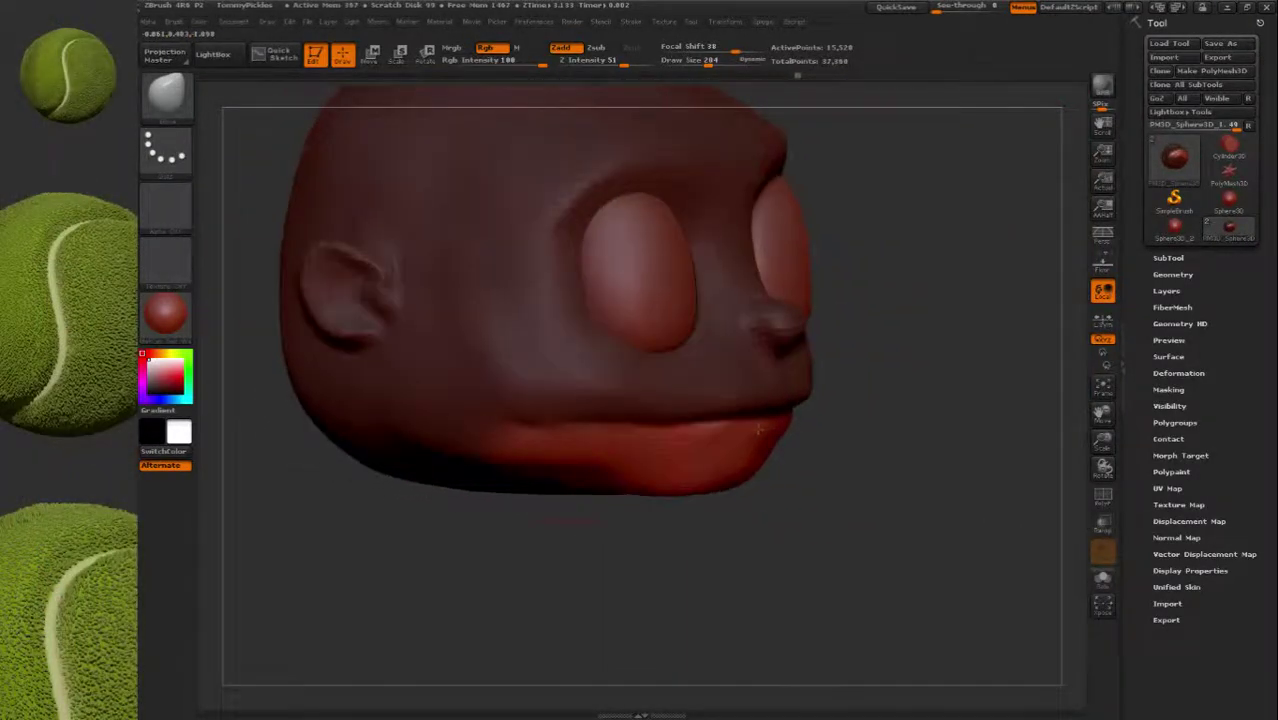
pyautogui.moveTo(566, 476)
pyautogui.mouseDown()
pyautogui.moveTo(668, 364)
pyautogui.moveTo(850, 357)
pyautogui.mouseUp()
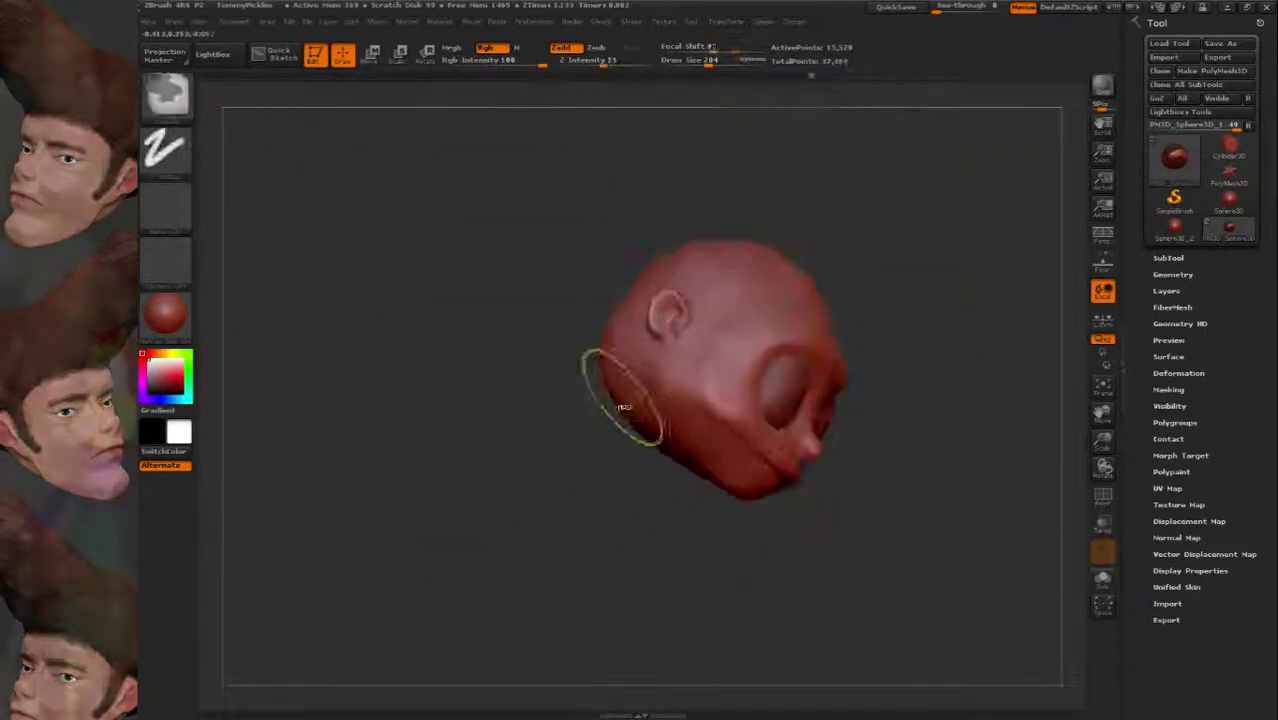
pyautogui.moveTo(622, 400); pyautogui.dragTo(620, 380)
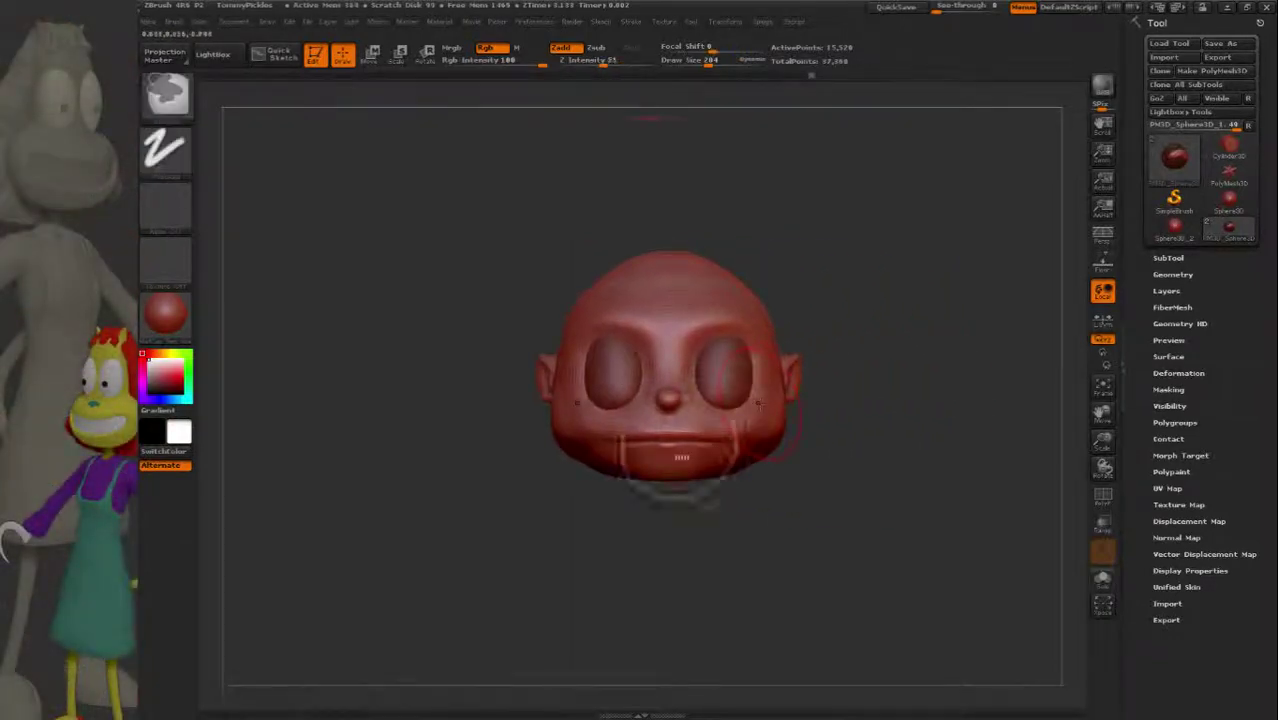
pyautogui.moveTo(758, 404); pyautogui.dragTo(738, 484)
pyautogui.press(']')
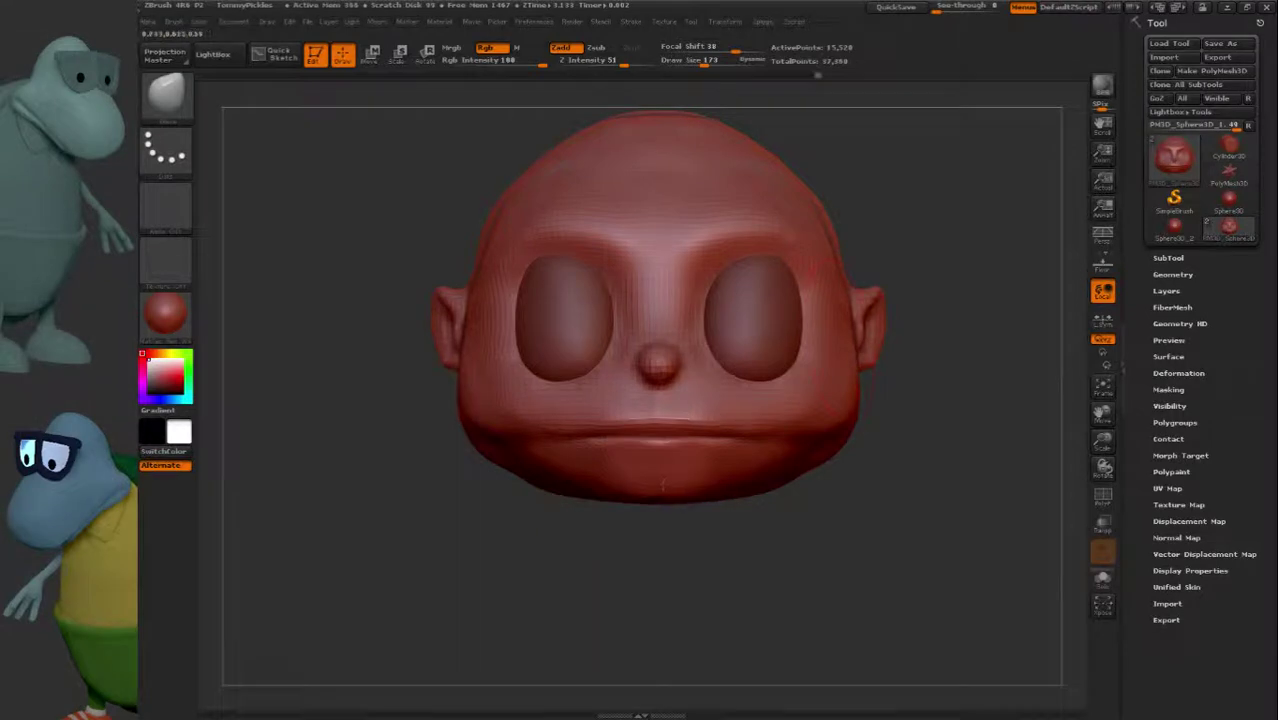
# At Draw Size 141, sweep broad strokes over the skull's underside, top and back.
pyautogui.moveTo(663, 485)
pyautogui.mouseDown()
pyautogui.moveTo(821, 380)
pyautogui.moveTo(868, 383)
pyautogui.mouseUp()
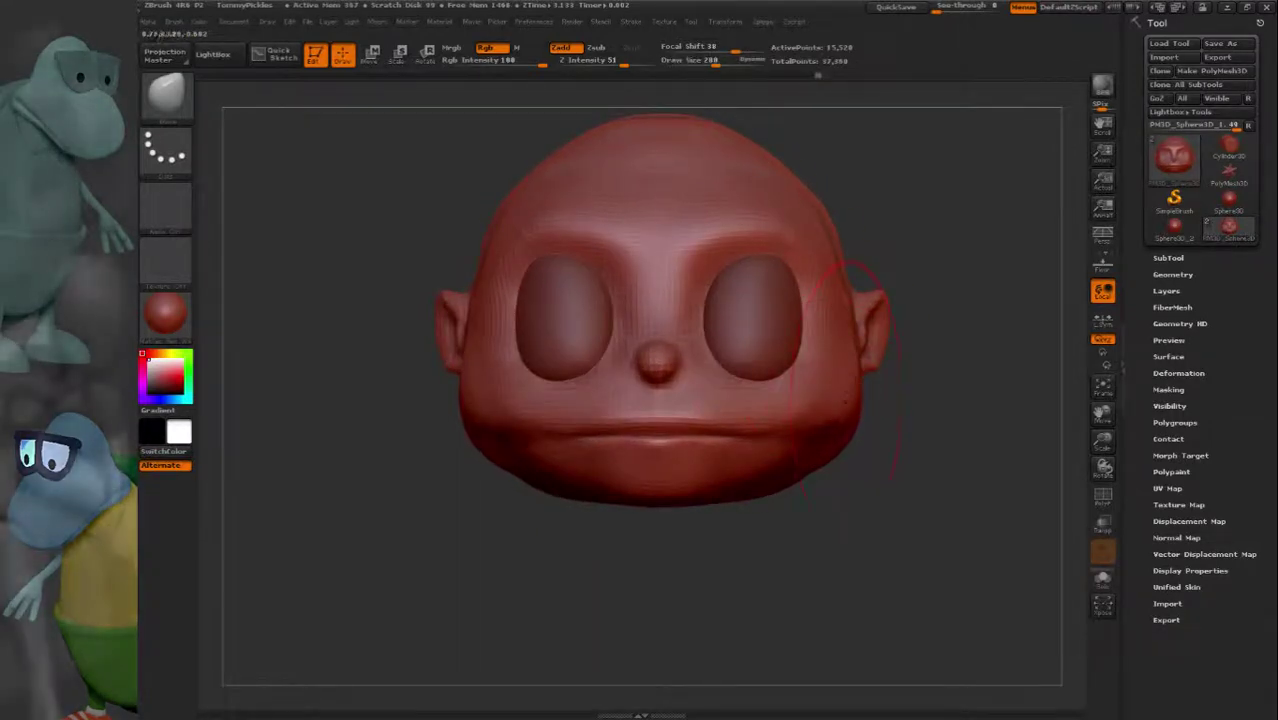
pyautogui.moveTo(940, 450)
pyautogui.mouseDown()
pyautogui.moveTo(760, 430)
pyautogui.moveTo(760, 380)
pyautogui.mouseUp()
pyautogui.moveTo(785, 600); pyautogui.dragTo(800, 490)
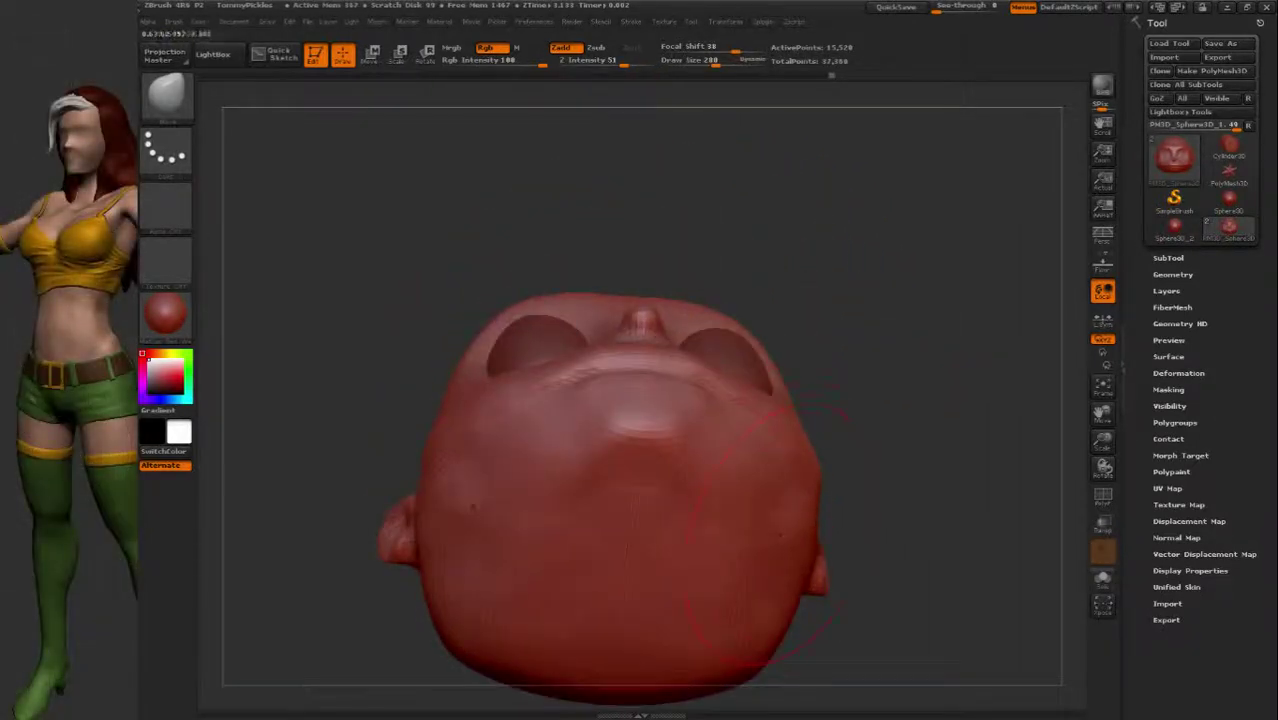
pyautogui.moveTo(750, 605); pyautogui.dragTo(770, 543)
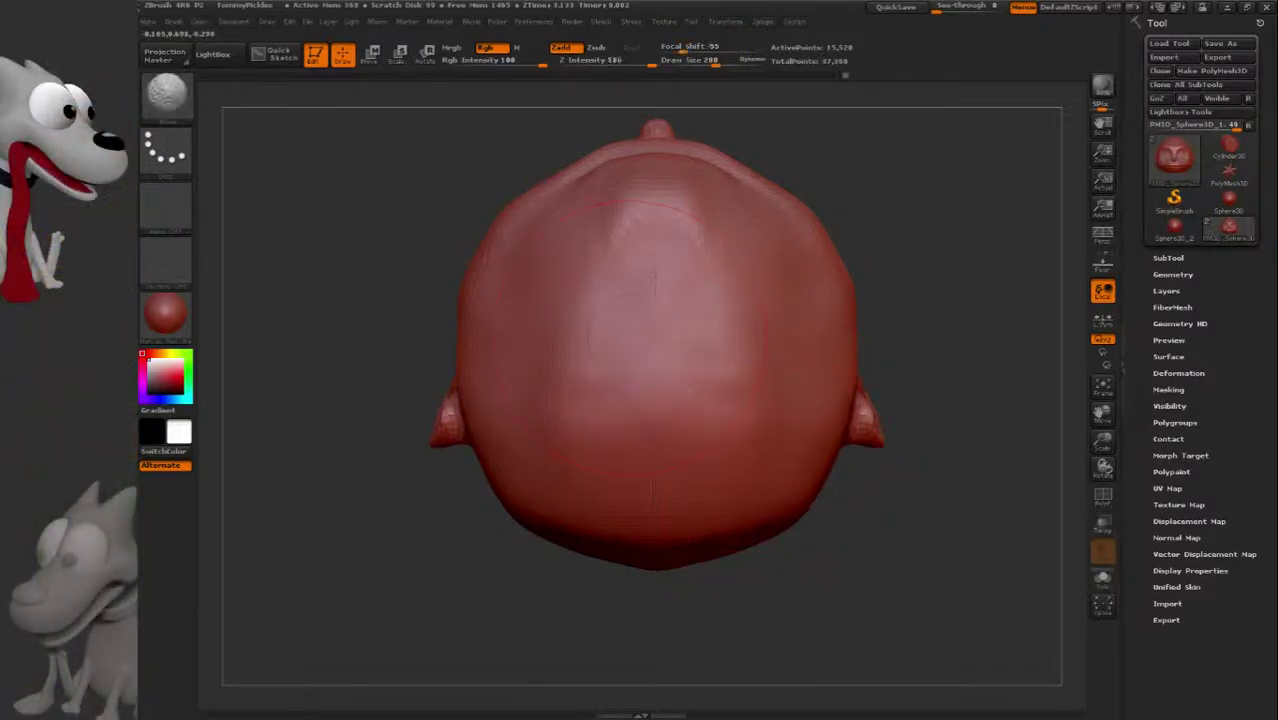
pyautogui.moveTo(770, 560); pyautogui.dragTo(605, 395)
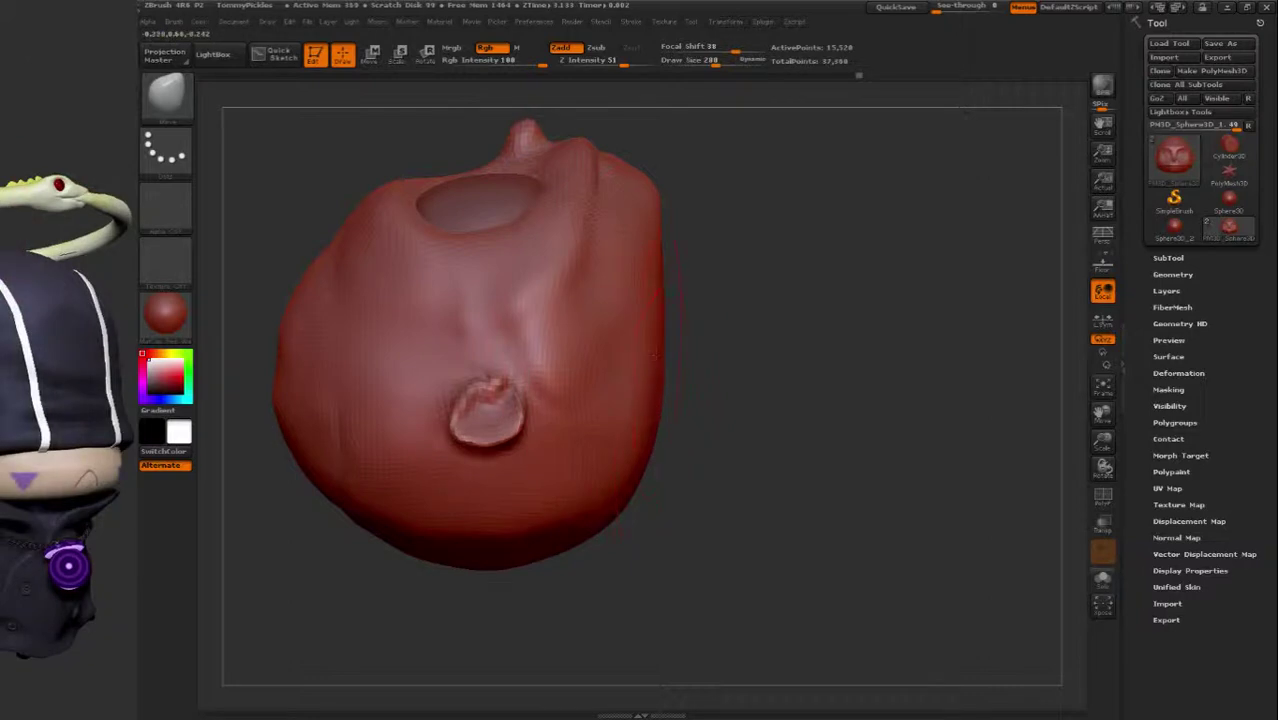
pyautogui.moveTo(650, 292); pyautogui.dragTo(530, 230)
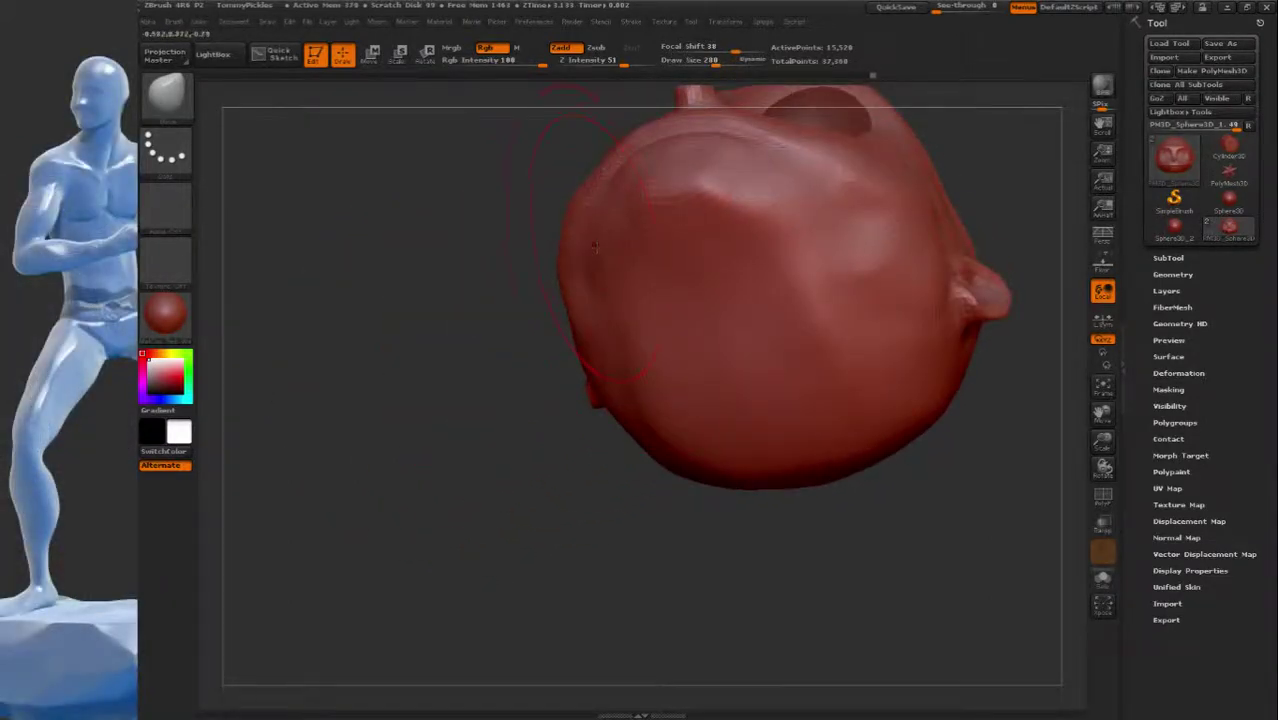
pyautogui.moveTo(566, 238); pyautogui.dragTo(688, 226)
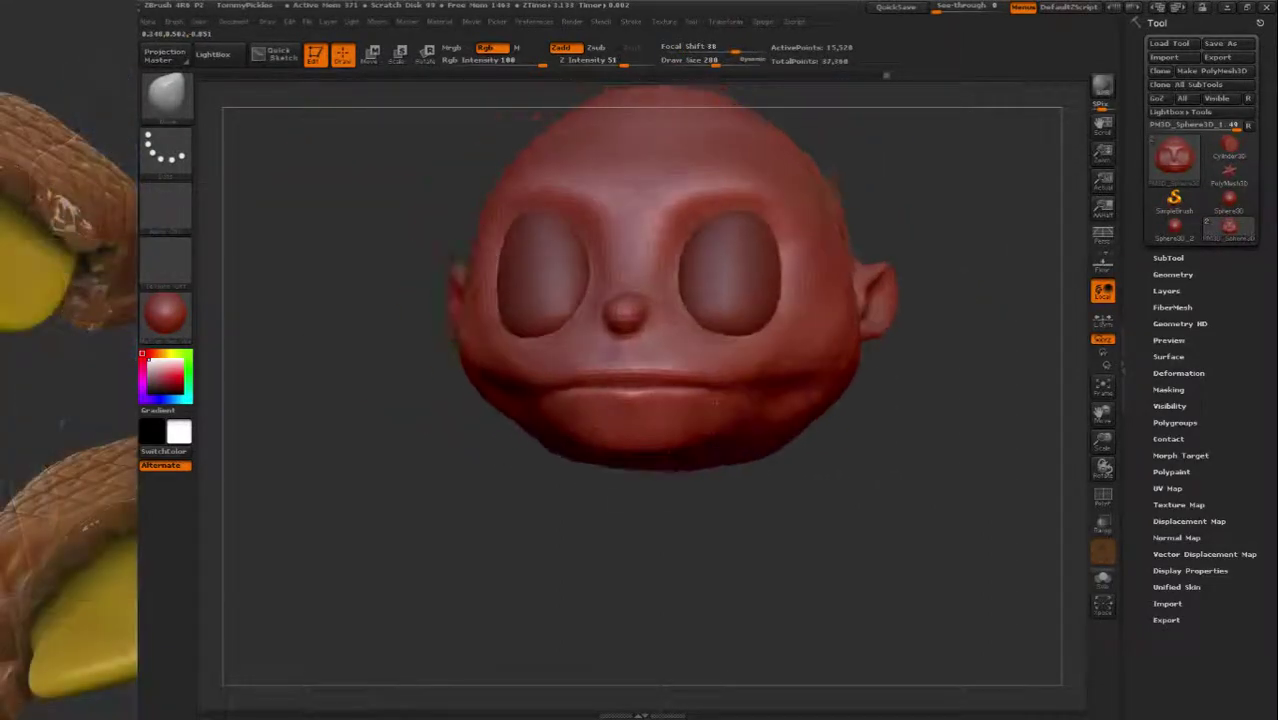
pyautogui.moveTo(1000, 560); pyautogui.dragTo(840, 560)
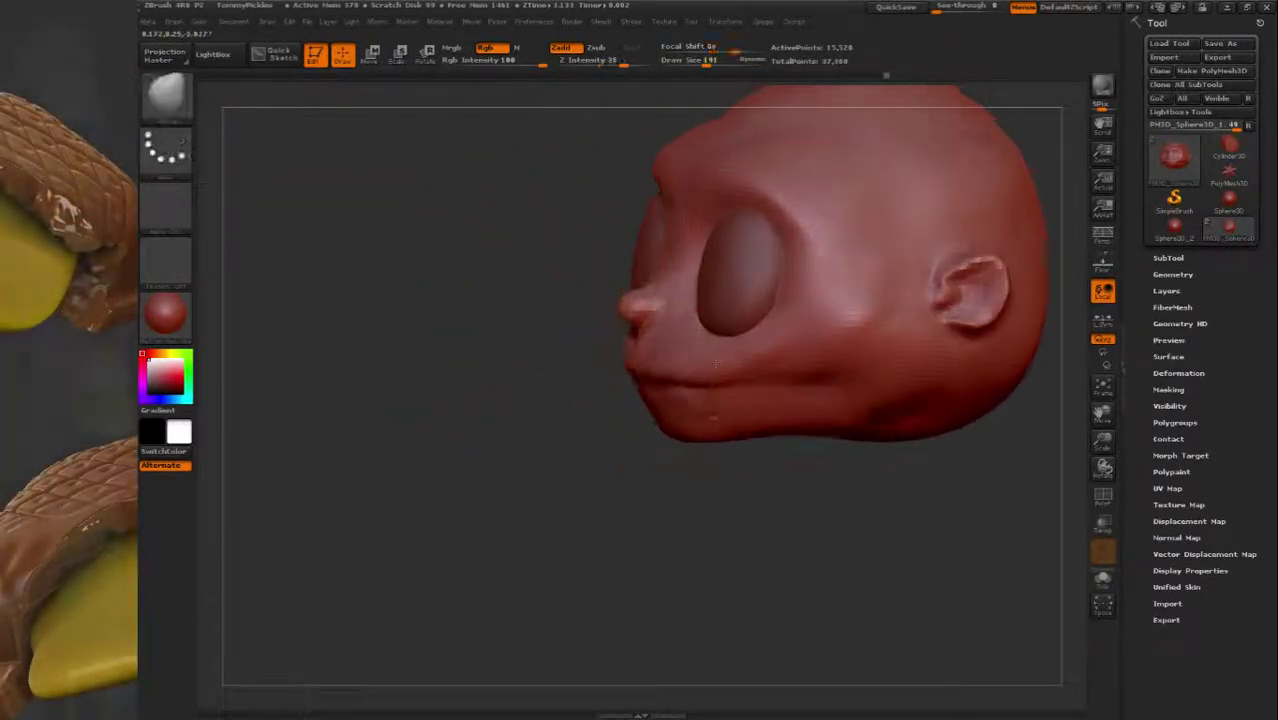
# Push the nose and mouth forward and mark the cheek from ear to brow.
pyautogui.moveTo(676, 356); pyautogui.dragTo(600, 388)
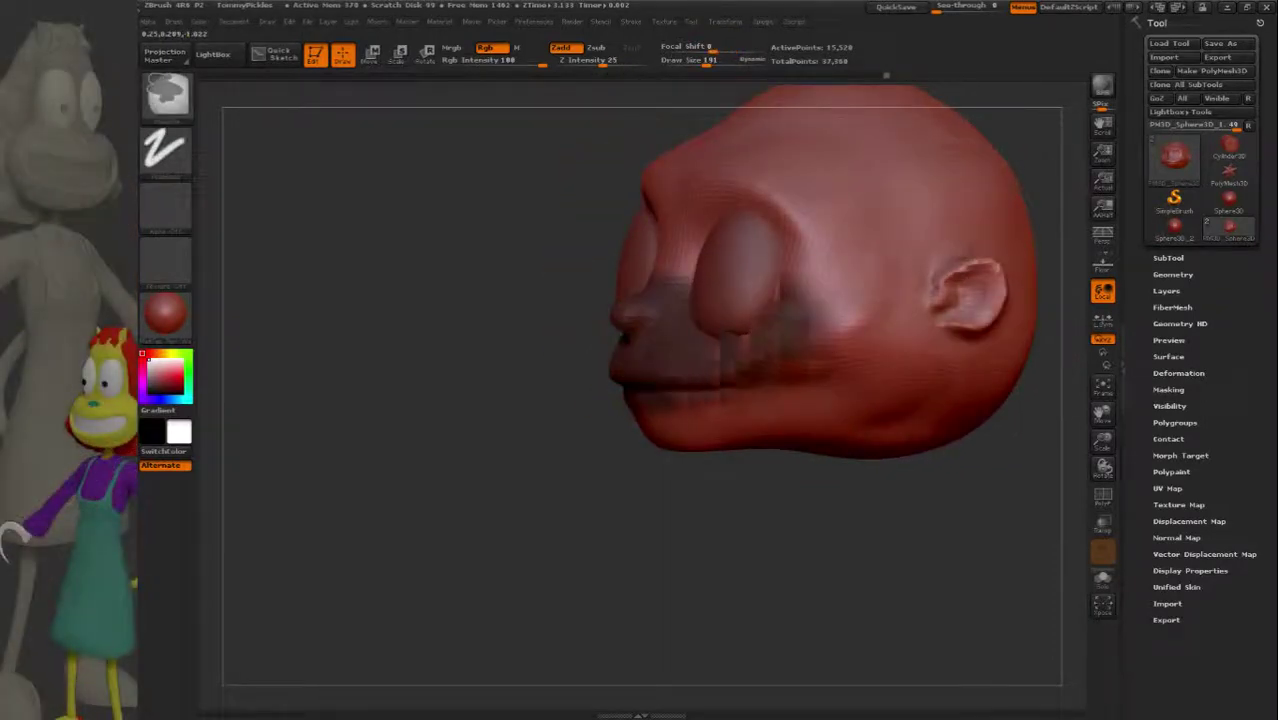
pyautogui.moveTo(900, 330); pyautogui.dragTo(800, 205)
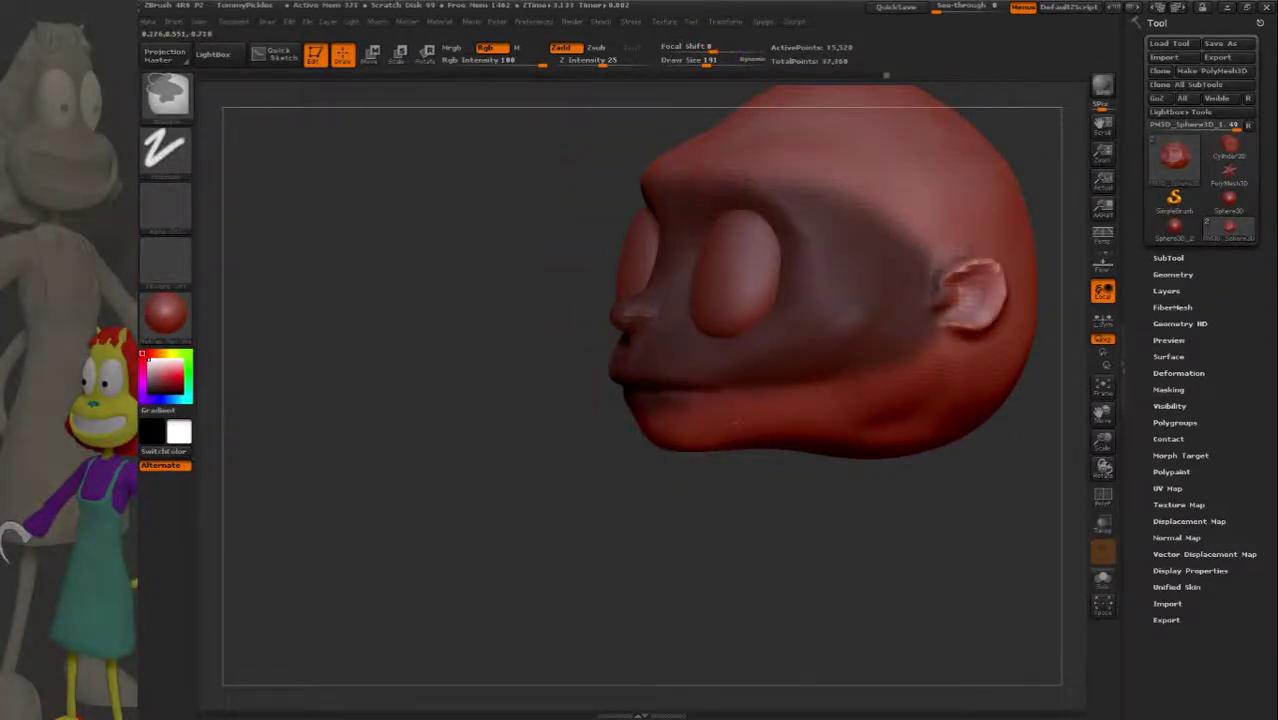
pyautogui.moveTo(685, 460); pyautogui.dragTo(528, 410)
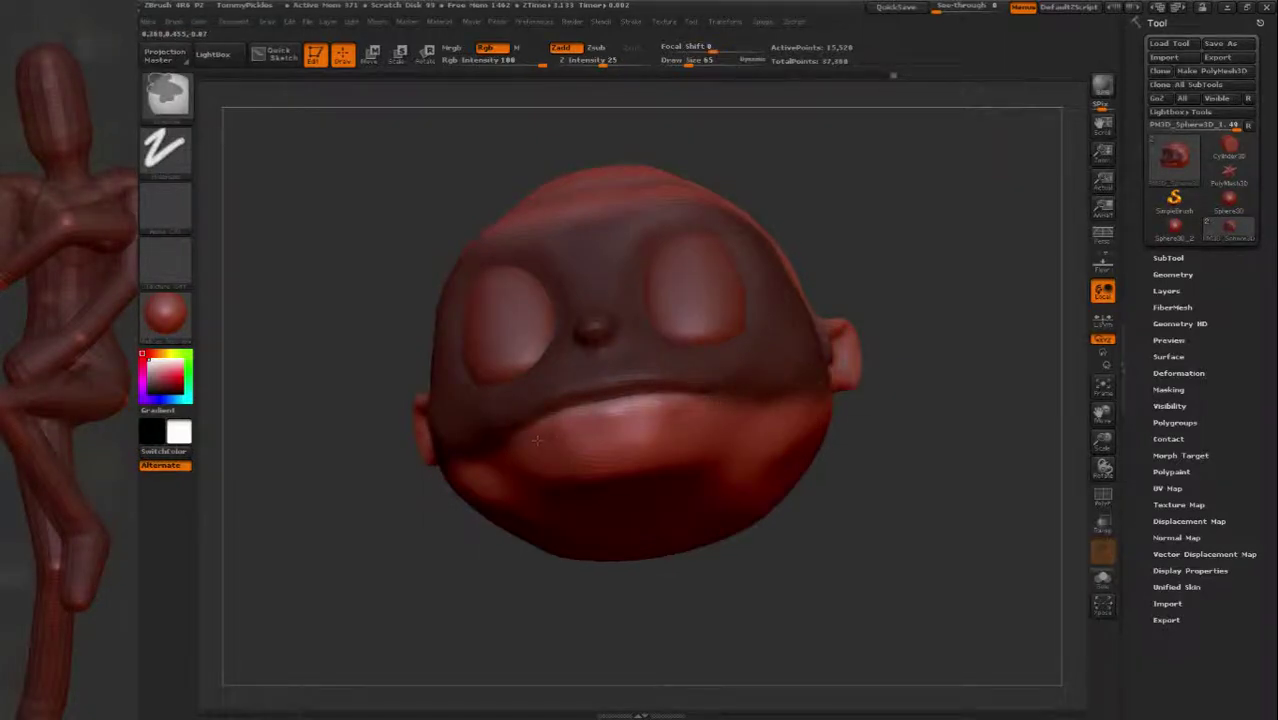
pyautogui.moveTo(537, 440); pyautogui.dragTo(690, 425)
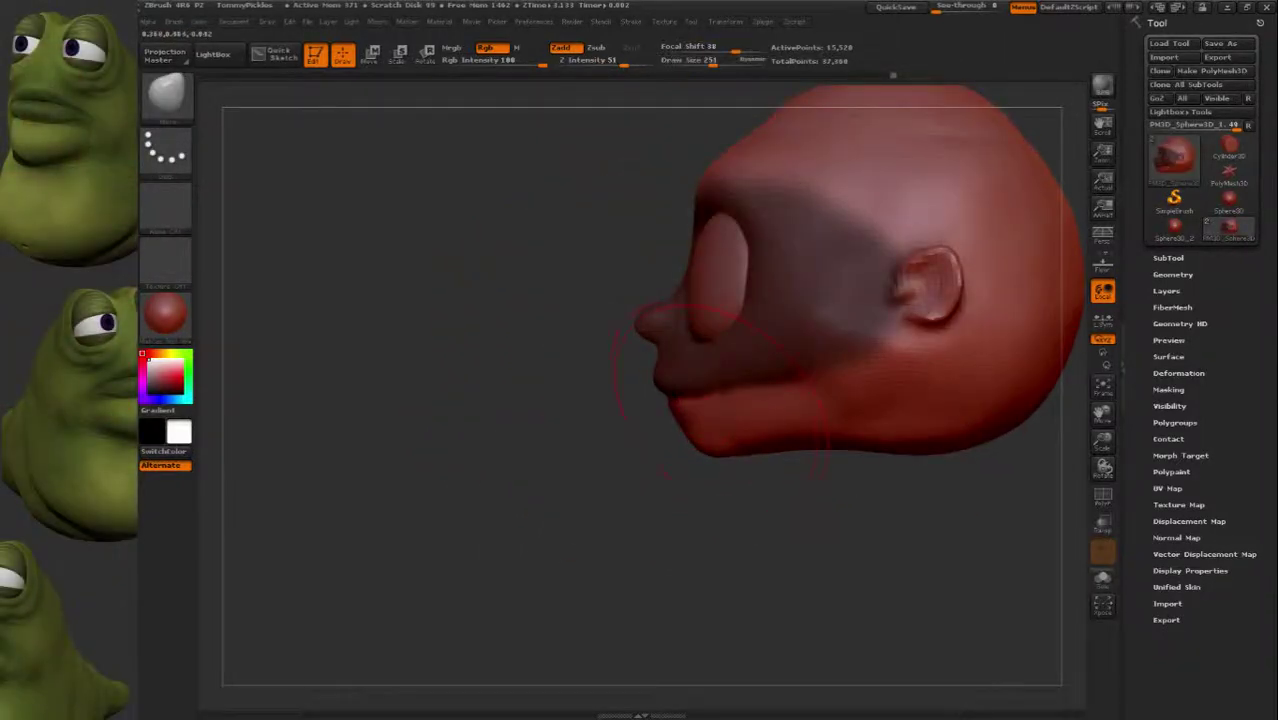
pyautogui.moveTo(960, 480); pyautogui.dragTo(815, 385)
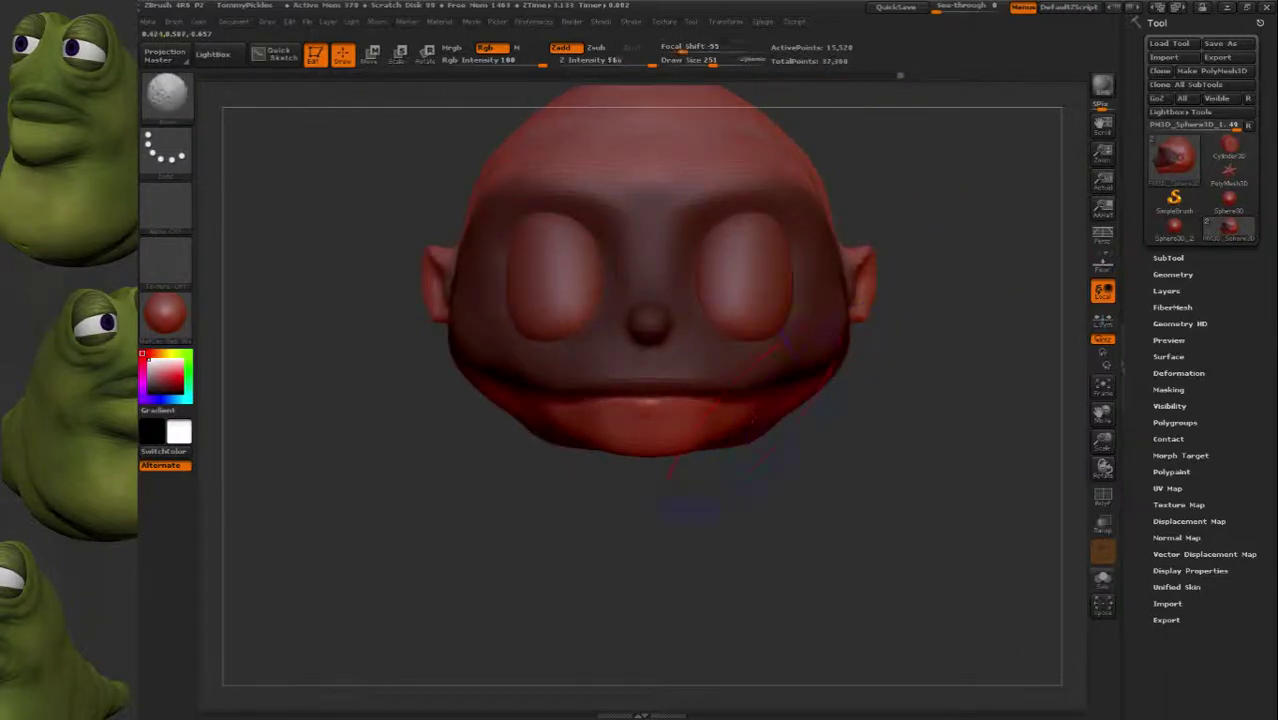
pyautogui.moveTo(690, 510)
pyautogui.mouseDown()
pyautogui.moveTo(560, 480)
pyautogui.moveTo(705, 457)
pyautogui.moveTo(690, 400)
pyautogui.mouseUp()
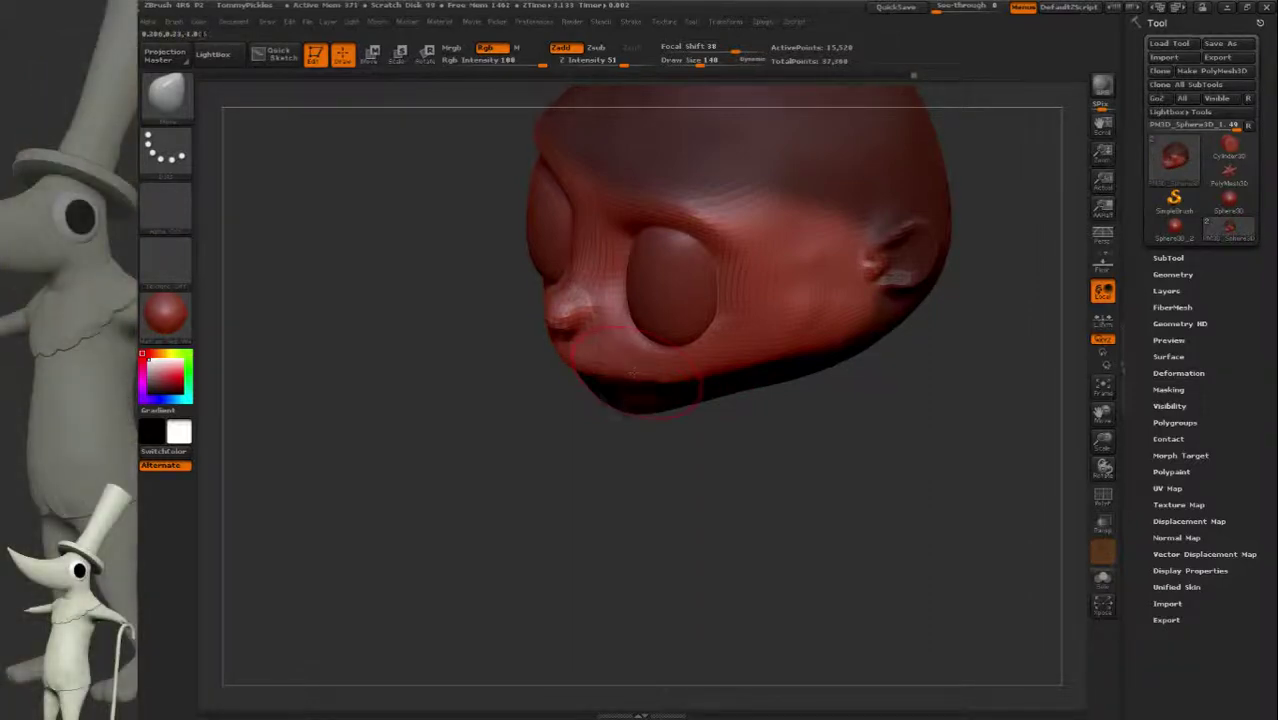
pyautogui.moveTo(634, 370)
pyautogui.mouseDown()
pyautogui.moveTo(670, 362)
pyautogui.moveTo(700, 395)
pyautogui.moveTo(692, 363)
pyautogui.mouseUp()
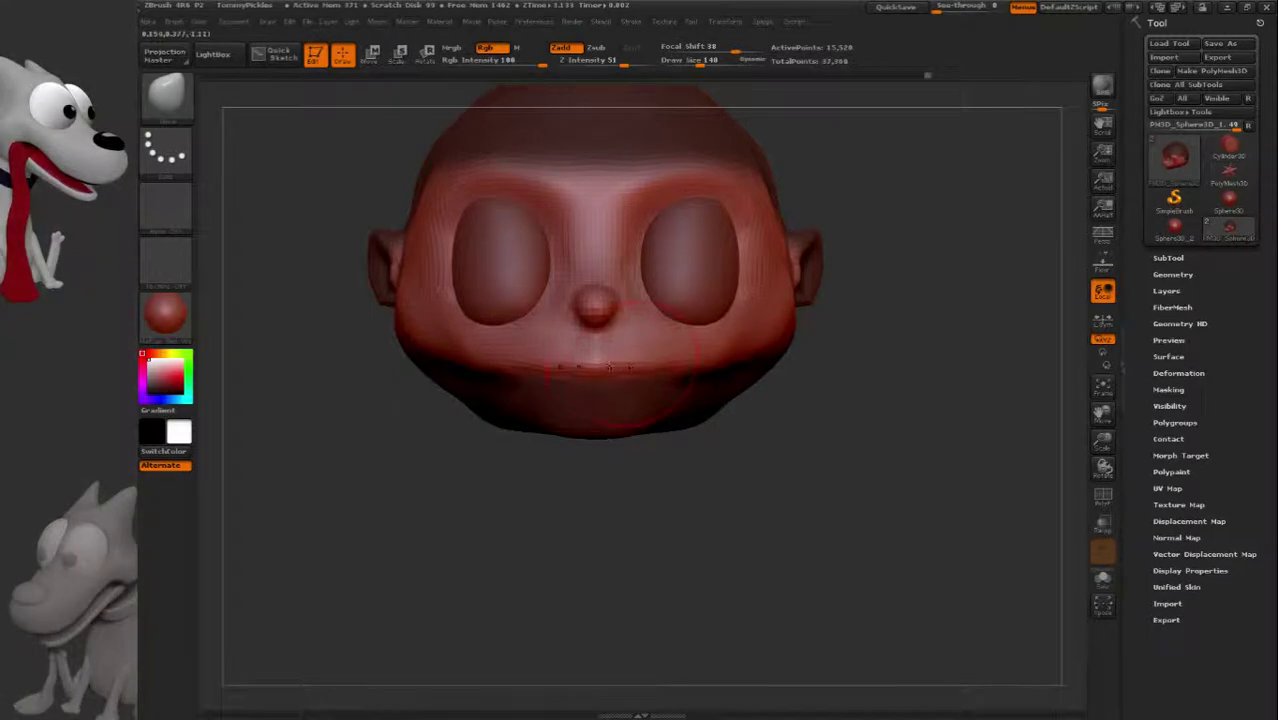
pyautogui.moveTo(608, 366); pyautogui.dragTo(630, 356)
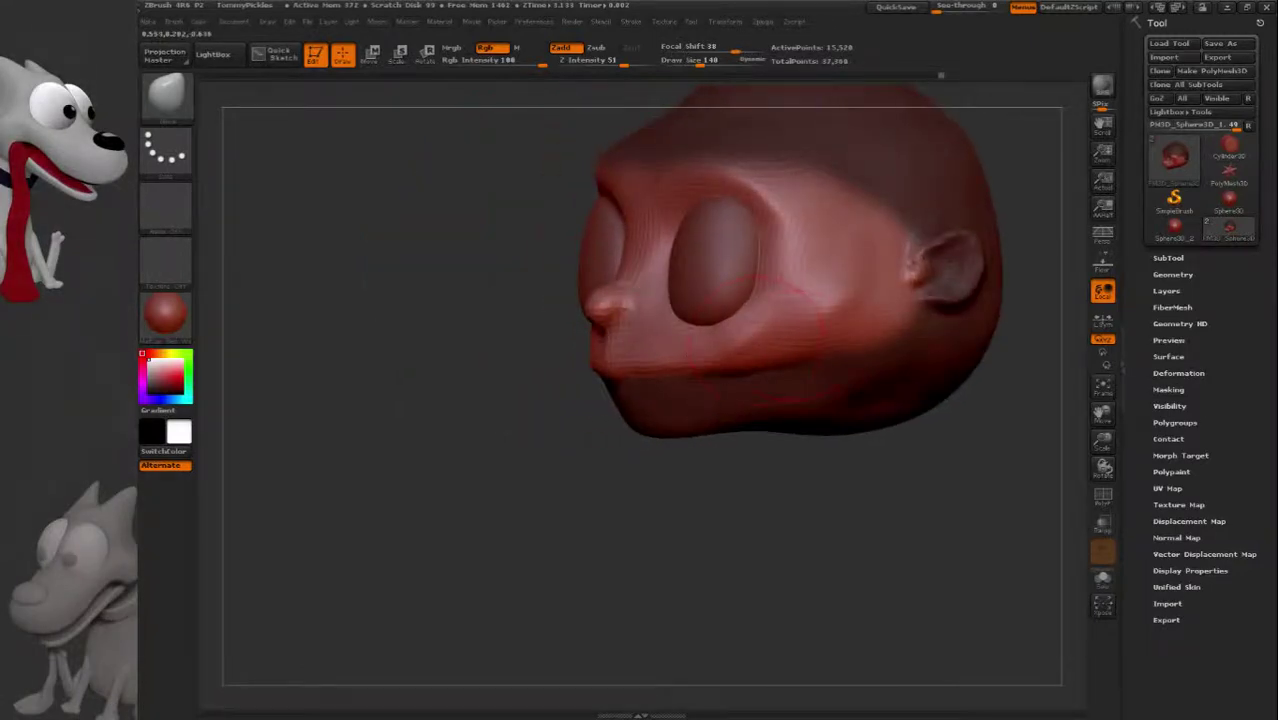
pyautogui.moveTo(755, 340)
pyautogui.mouseDown()
pyautogui.moveTo(640, 340)
pyautogui.moveTo(860, 368)
pyautogui.mouseUp()
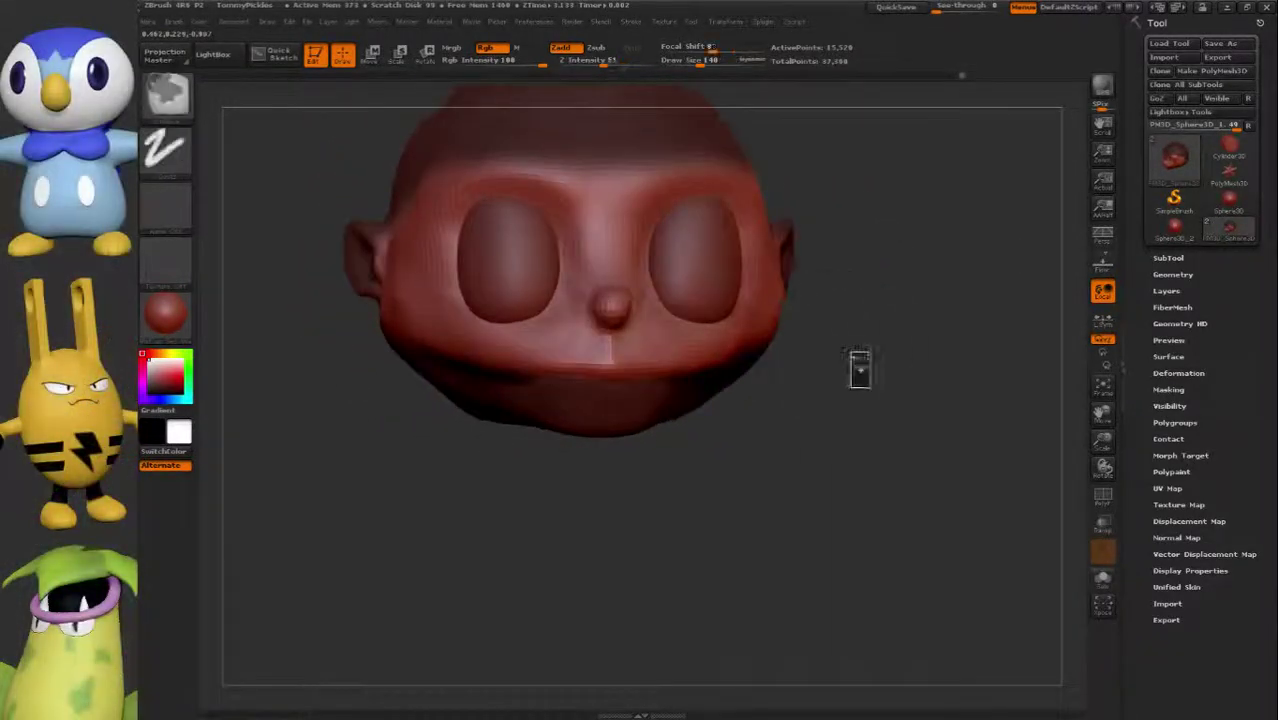
# Smooth the face at Draw Size 69, then bring up the sculpting brush palette.
pyautogui.press('shift')
pyautogui.moveTo(635, 344)
pyautogui.mouseDown()
pyautogui.moveTo(560, 340)
pyautogui.moveTo(640, 400)
pyautogui.mouseUp()
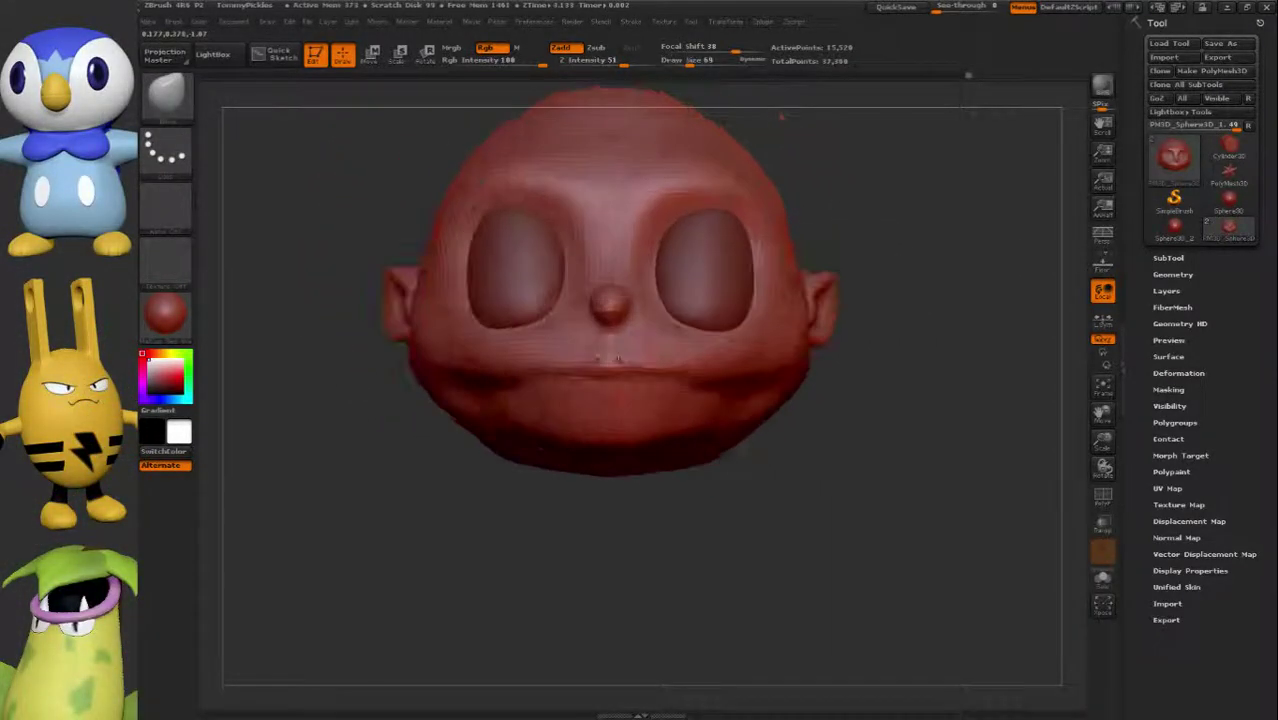
pyautogui.moveTo(650, 519)
pyautogui.mouseDown()
pyautogui.moveTo(600, 430)
pyautogui.moveTo(348, 195)
pyautogui.mouseUp()
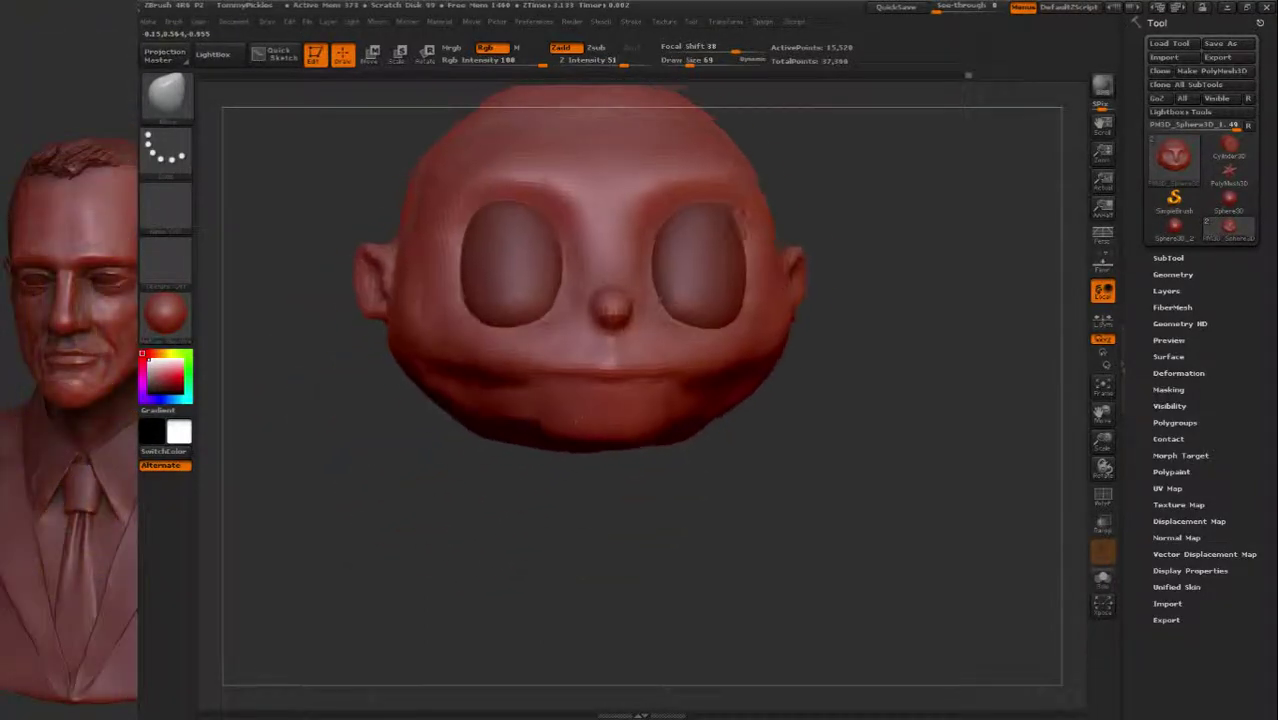
pyautogui.click(166, 100)
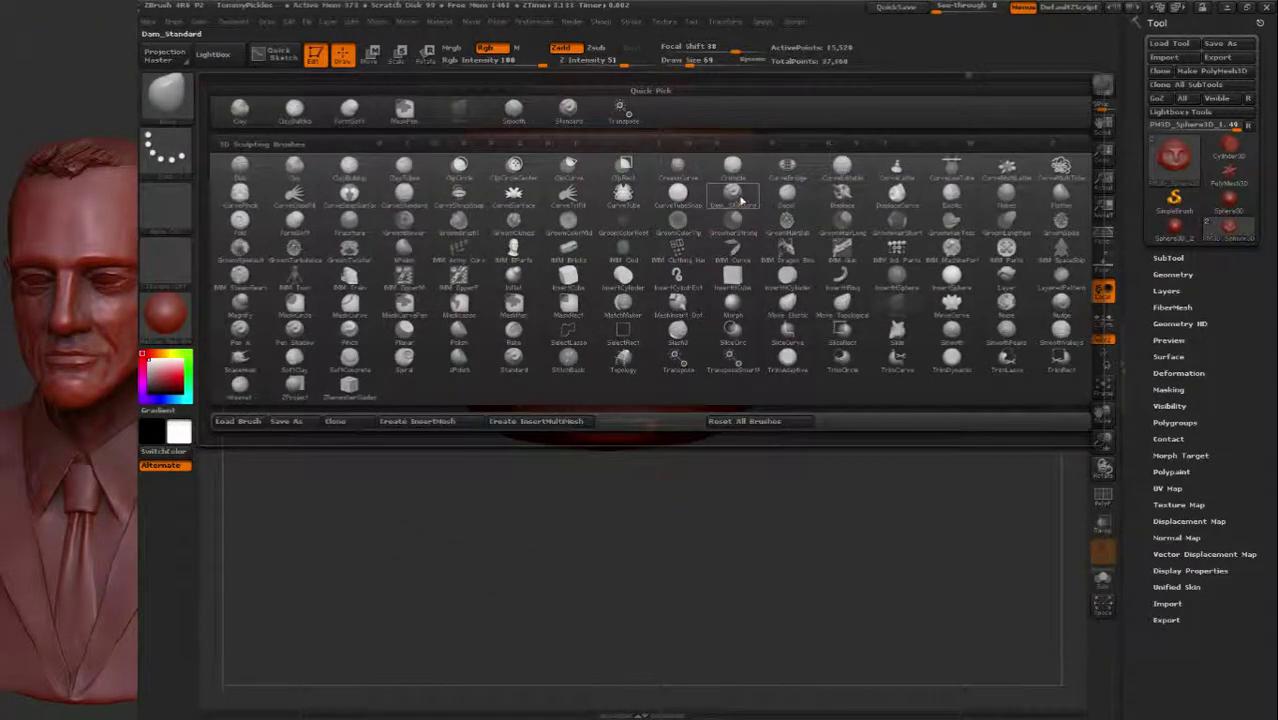
# Select the Dam_Standard brush, then another brush, viewing the head from the front and left three-quarter.
pyautogui.click(740, 200)
pyautogui.moveTo(820, 330); pyautogui.dragTo(655, 325)
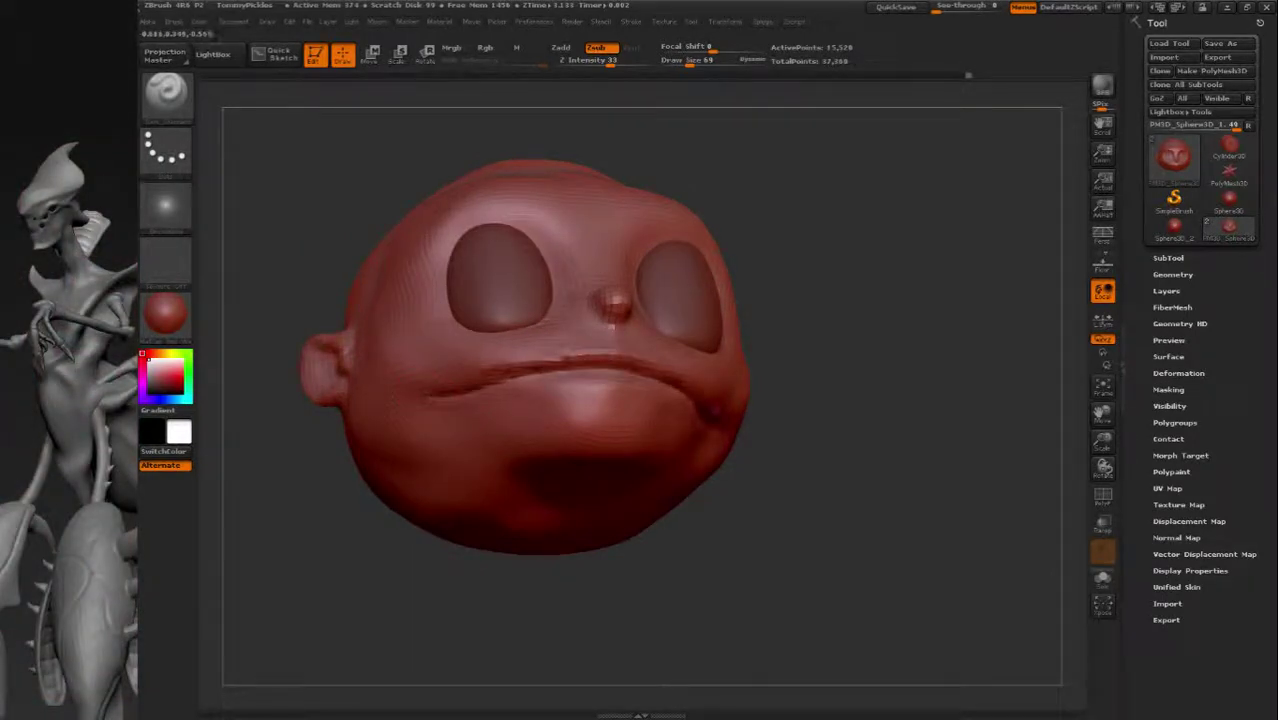
pyautogui.moveTo(760, 400); pyautogui.dragTo(571, 396)
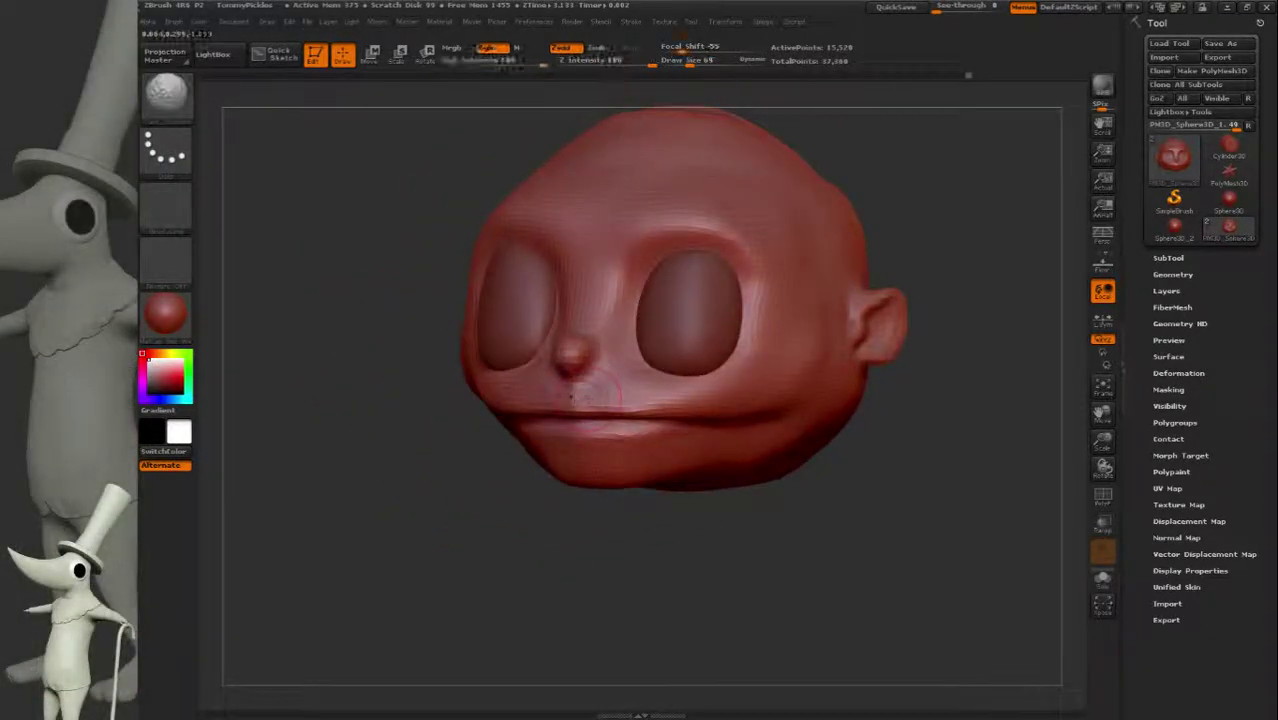
pyautogui.press('b')
pyautogui.press('d')
pyautogui.press('s')
pyautogui.moveTo(560, 400)
pyautogui.mouseDown()
pyautogui.moveTo(657, 400)
pyautogui.moveTo(659, 384)
pyautogui.moveTo(587, 312)
pyautogui.mouseUp()
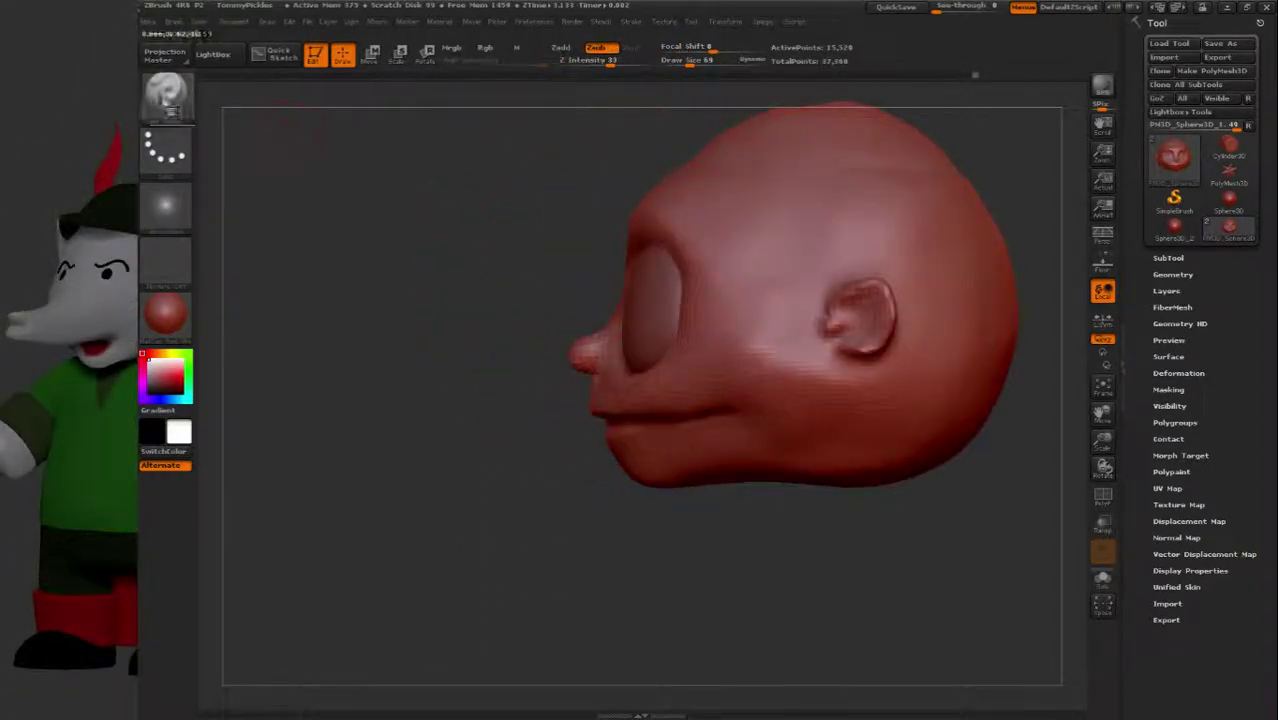
# With the Standard brush, sculpt the upper lip across the mouth and check it in profile and front.
pyautogui.press('b')
pyautogui.press('s')
pyautogui.press('t')
pyautogui.keyDown('alt'); pyautogui.moveTo(640, 380); pyautogui.dragTo(611, 405); pyautogui.keyUp('alt')
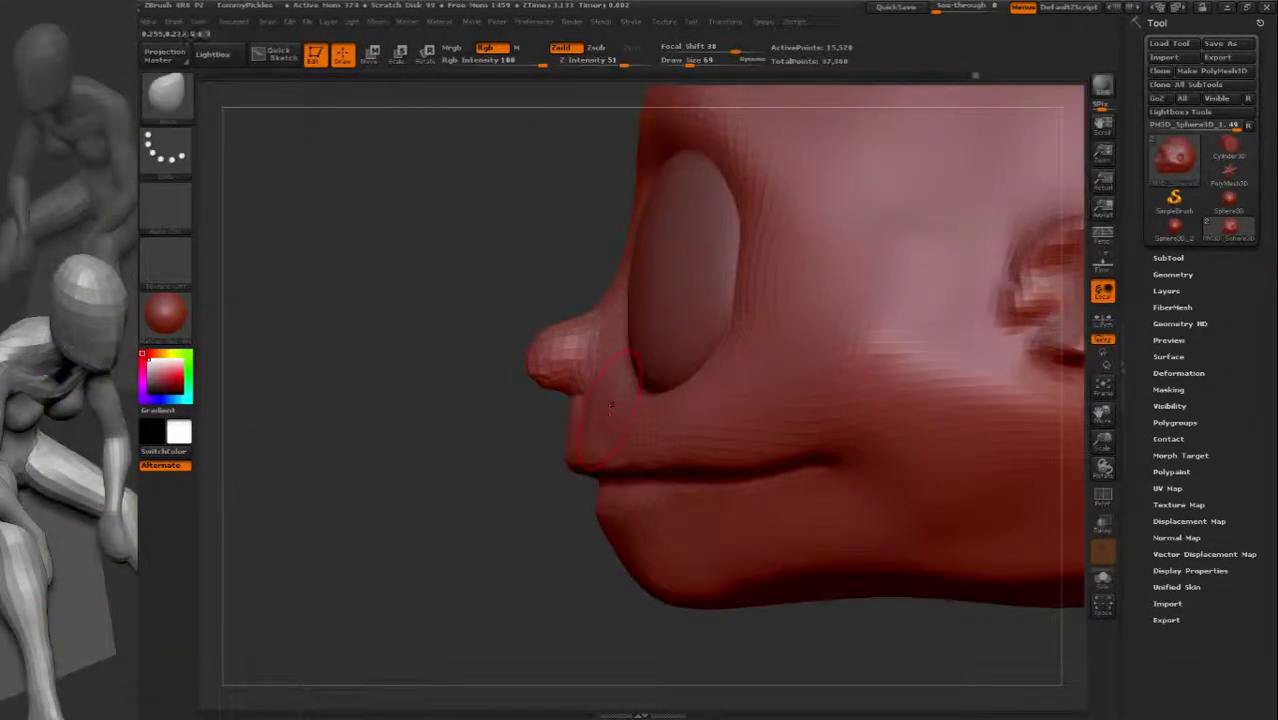
pyautogui.moveTo(600, 465); pyautogui.dragTo(390, 478)
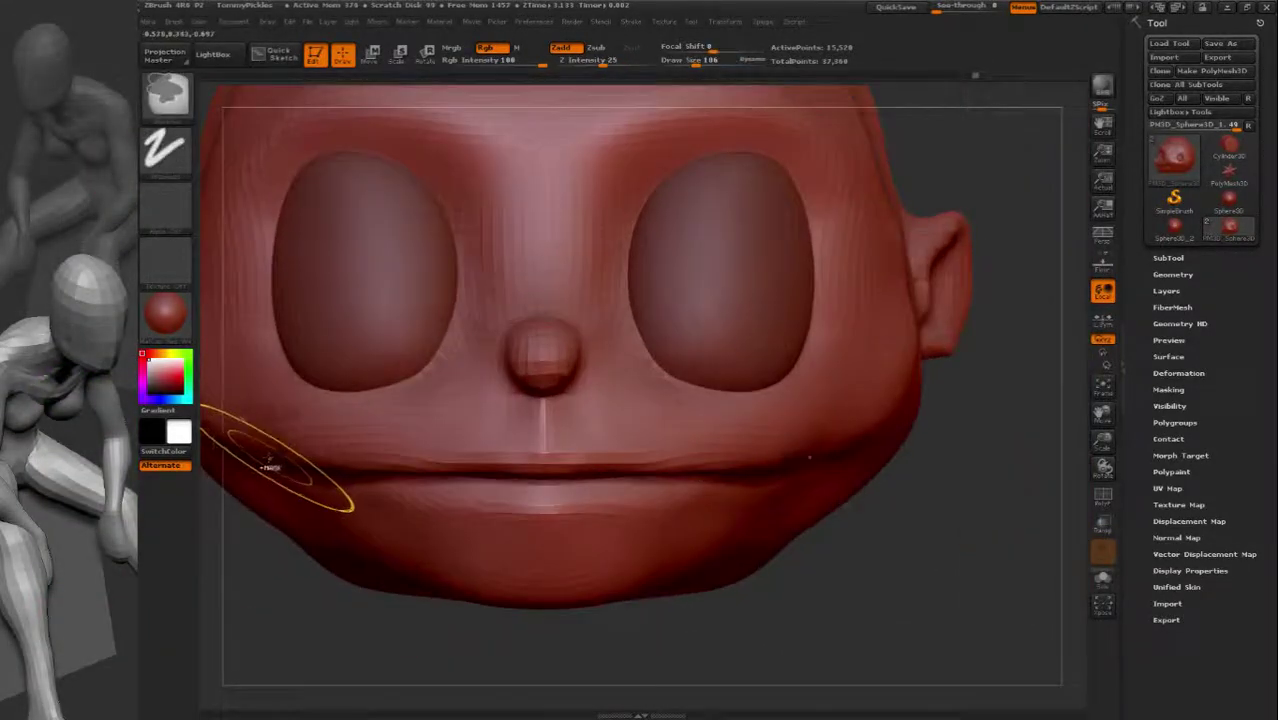
pyautogui.moveTo(270, 465); pyautogui.dragTo(784, 460)
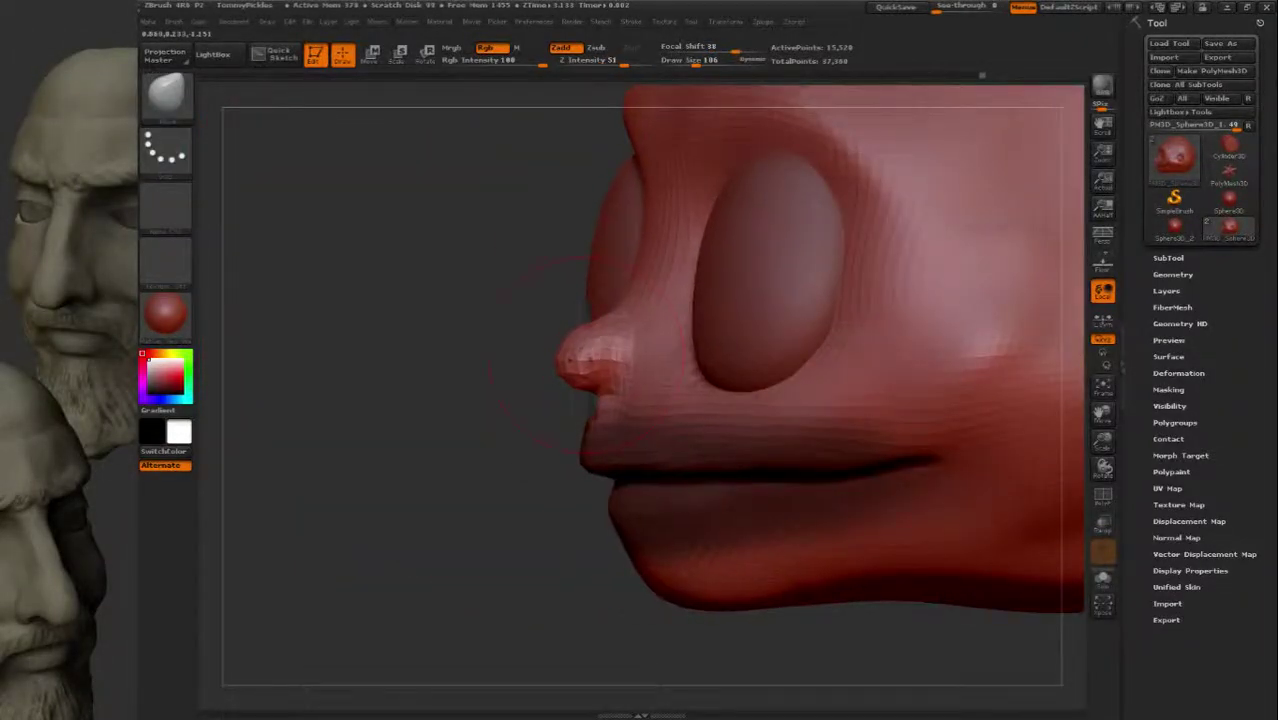
pyautogui.moveTo(545, 345); pyautogui.dragTo(637, 350)
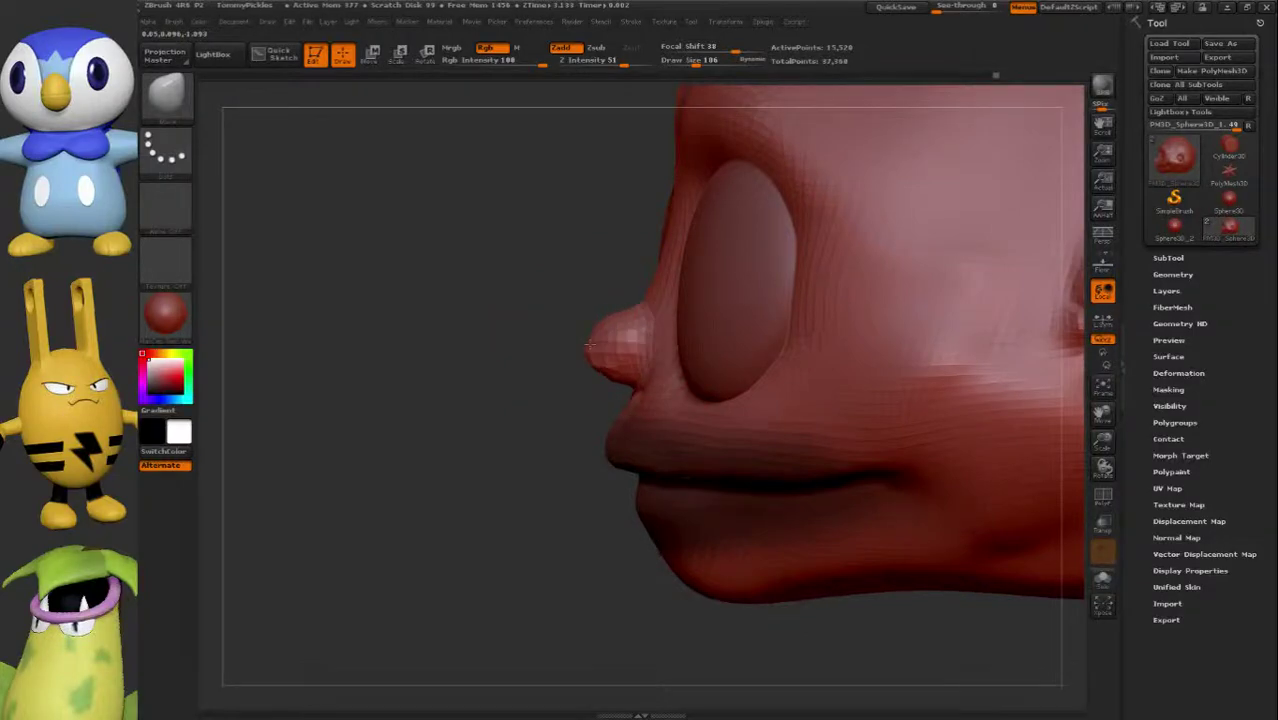
pyautogui.keyDown('shift'); pyautogui.moveTo(588, 345); pyautogui.dragTo(685, 285); pyautogui.keyUp('shift')
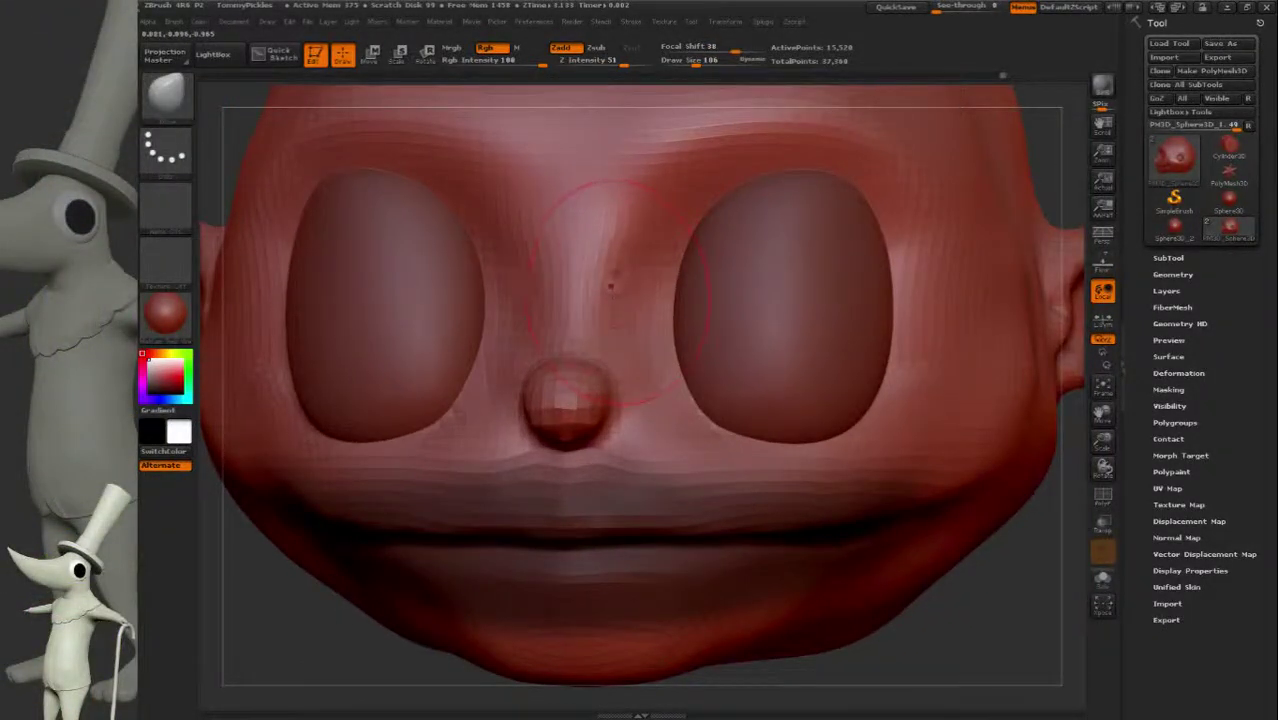
pyautogui.moveTo(610, 287); pyautogui.dragTo(480, 290)
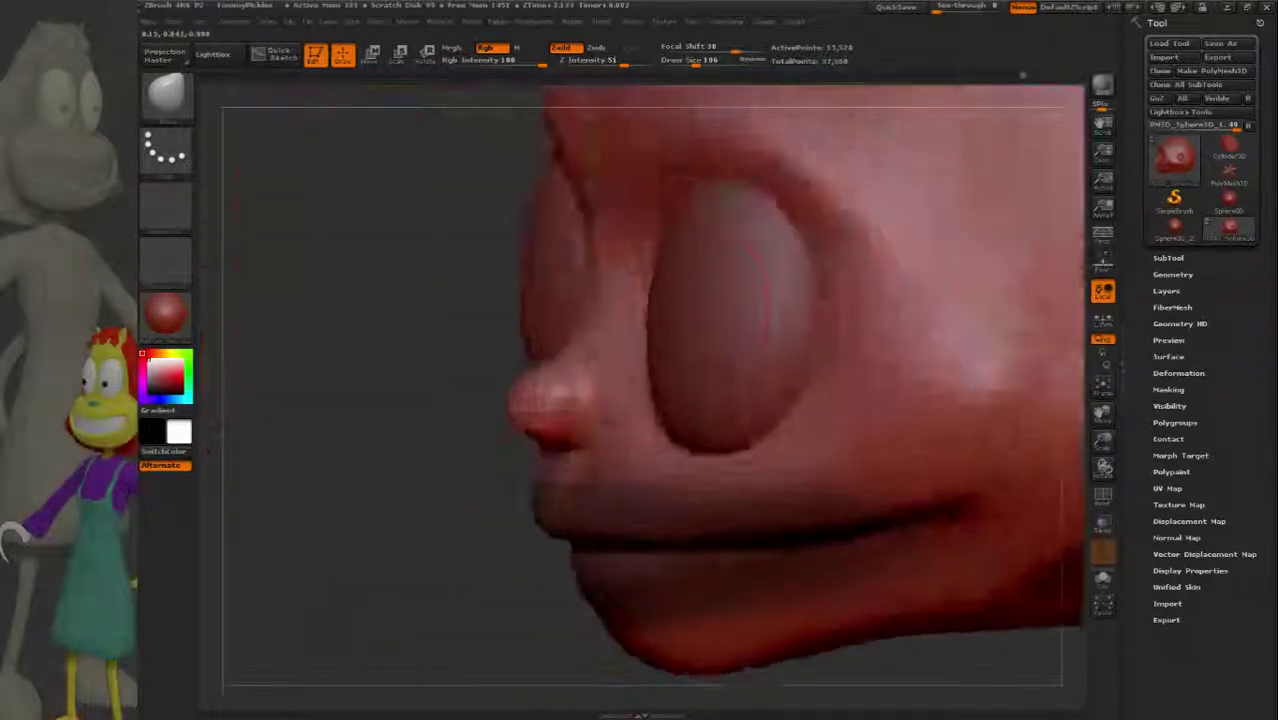
pyautogui.moveTo(760, 275)
pyautogui.mouseDown()
pyautogui.moveTo(581, 297)
pyautogui.moveTo(598, 264)
pyautogui.moveTo(542, 300)
pyautogui.moveTo(456, 270)
pyautogui.mouseUp()
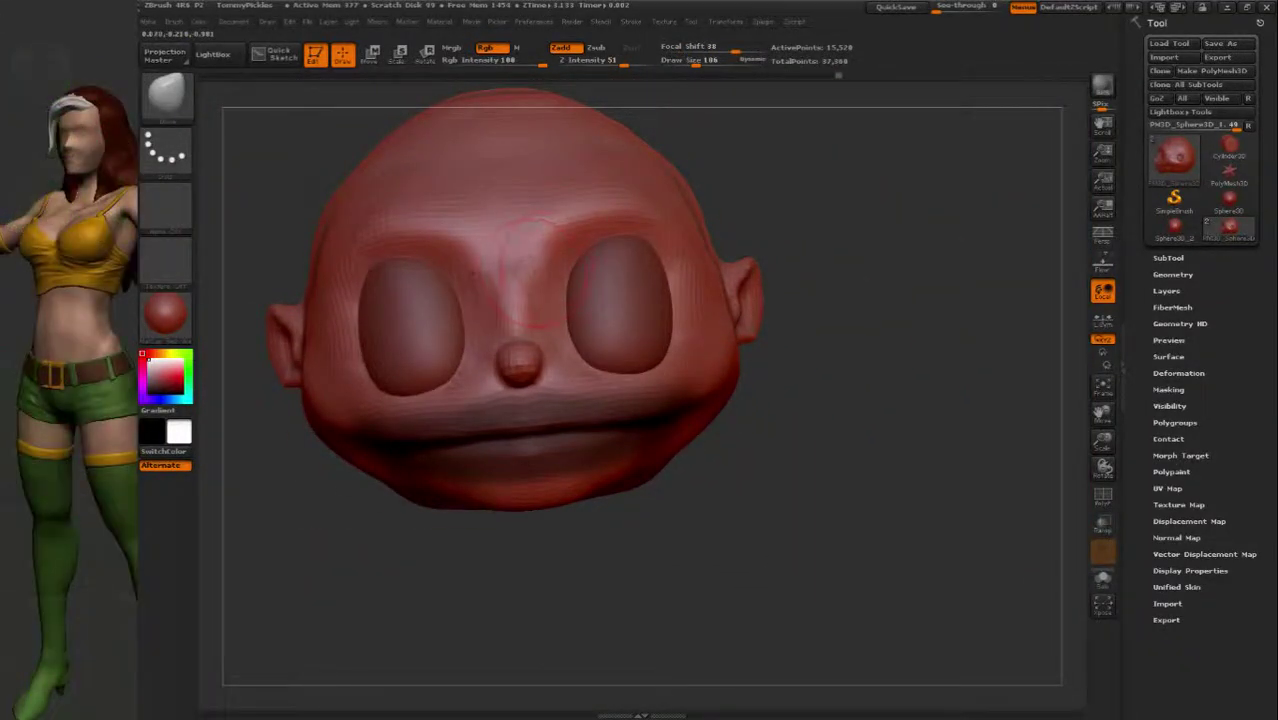
# Refine the nose tip and brow while orbiting through three-quarter and right-side views.
pyautogui.moveTo(540, 263)
pyautogui.mouseDown()
pyautogui.moveTo(529, 271)
pyautogui.moveTo(600, 274)
pyautogui.mouseUp()
pyautogui.moveTo(513, 300); pyautogui.dragTo(618, 356)
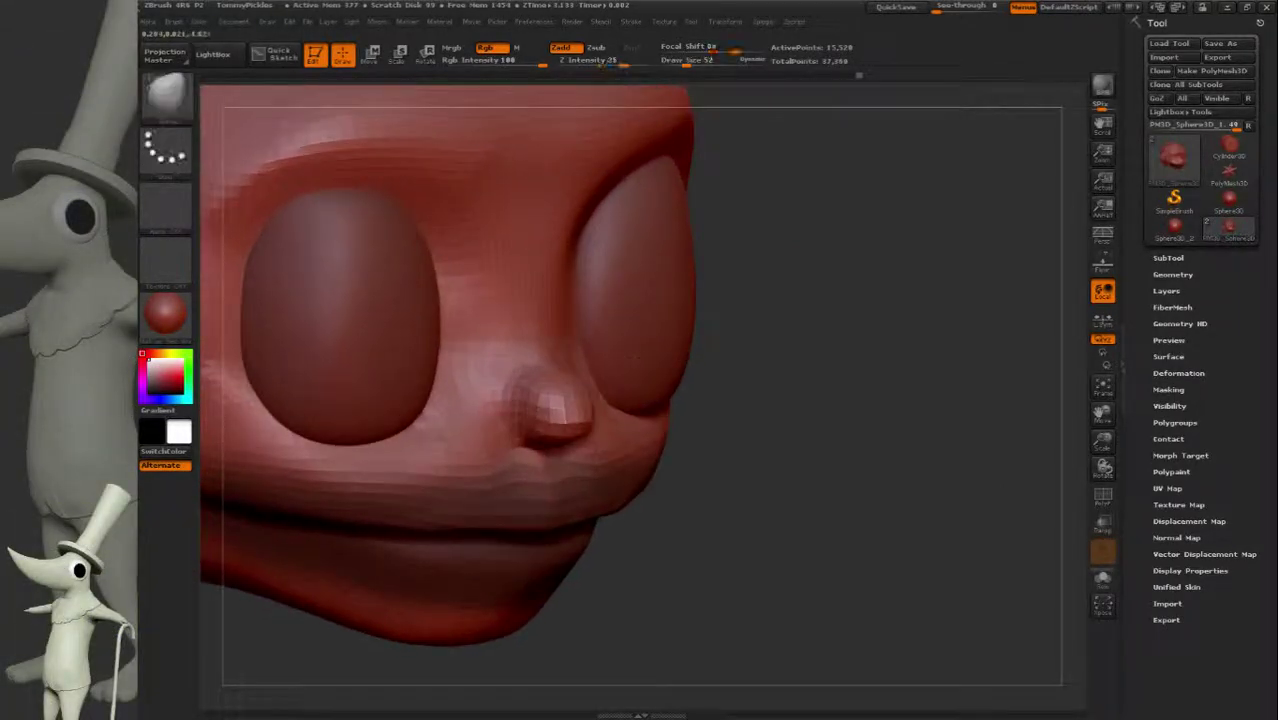
pyautogui.moveTo(545, 355); pyautogui.dragTo(598, 340)
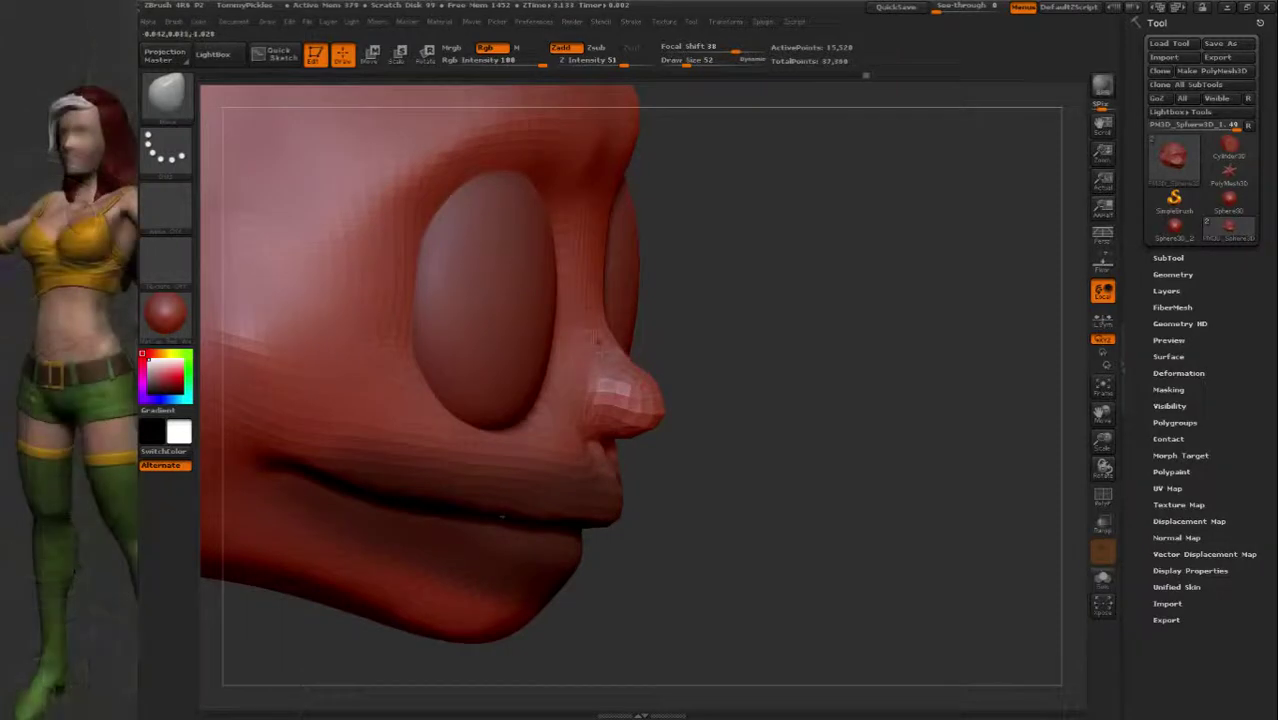
pyautogui.moveTo(697, 321); pyautogui.dragTo(663, 420)
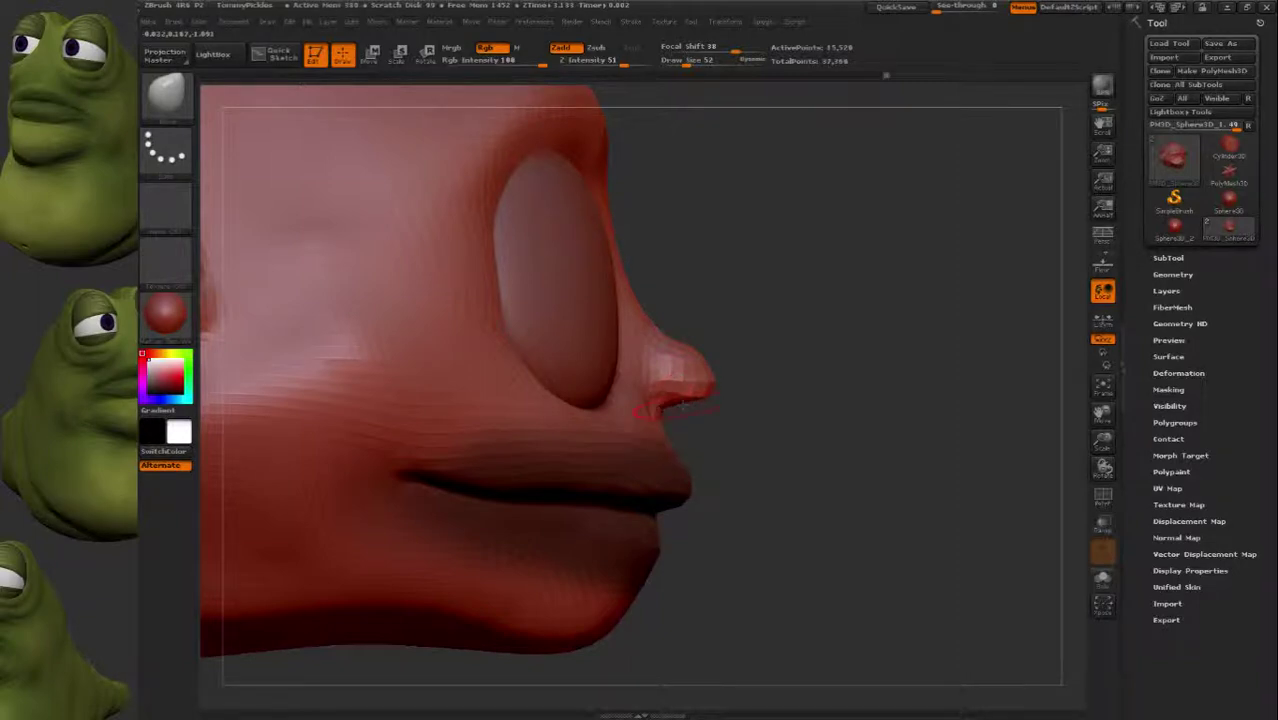
pyautogui.moveTo(690, 405); pyautogui.dragTo(700, 410)
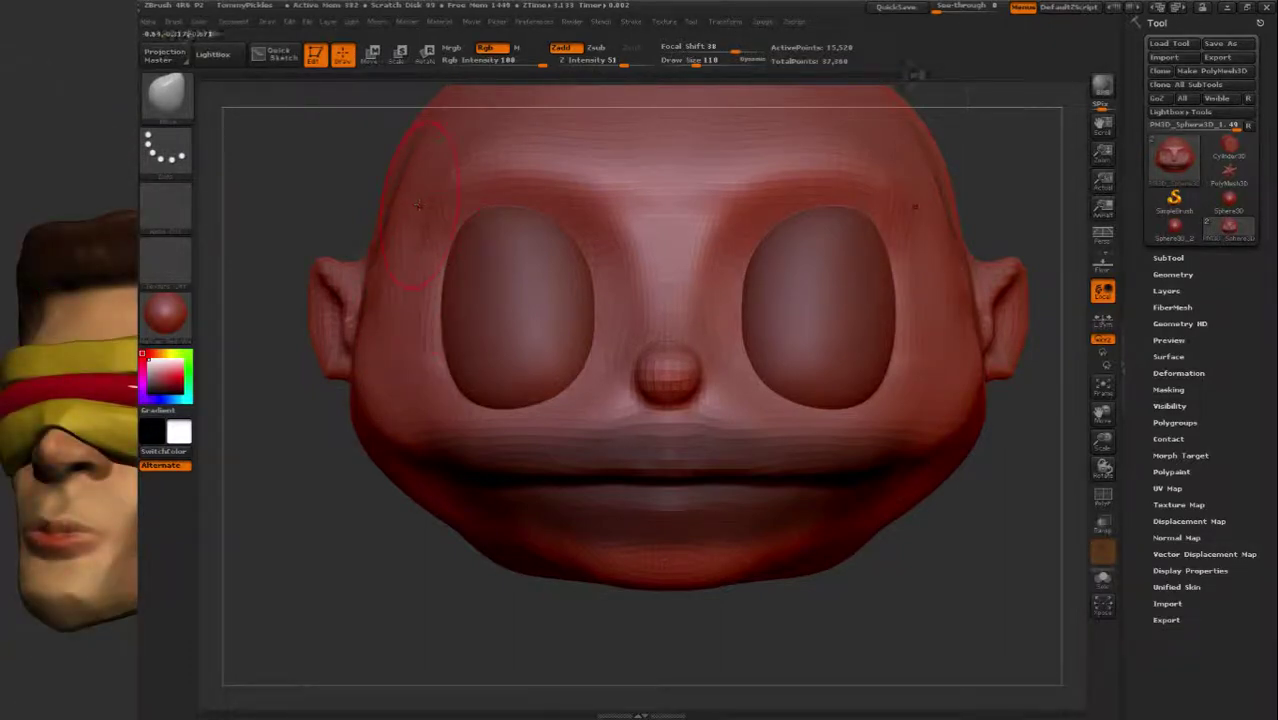
# Turn the head to side profile and invert the mask so only the eyes stay editable.
pyautogui.moveTo(418, 205); pyautogui.dragTo(427, 295)
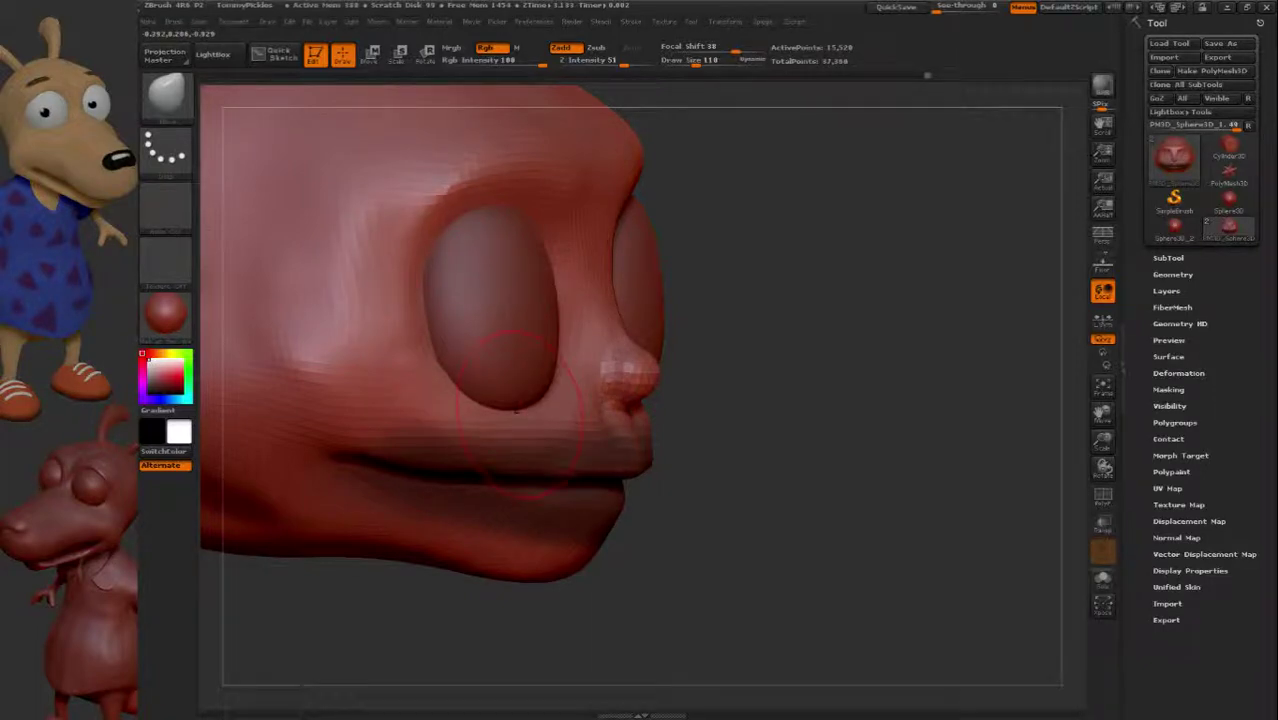
pyautogui.moveTo(556, 357)
pyautogui.mouseDown()
pyautogui.moveTo(700, 350)
pyautogui.moveTo(612, 353)
pyautogui.mouseUp()
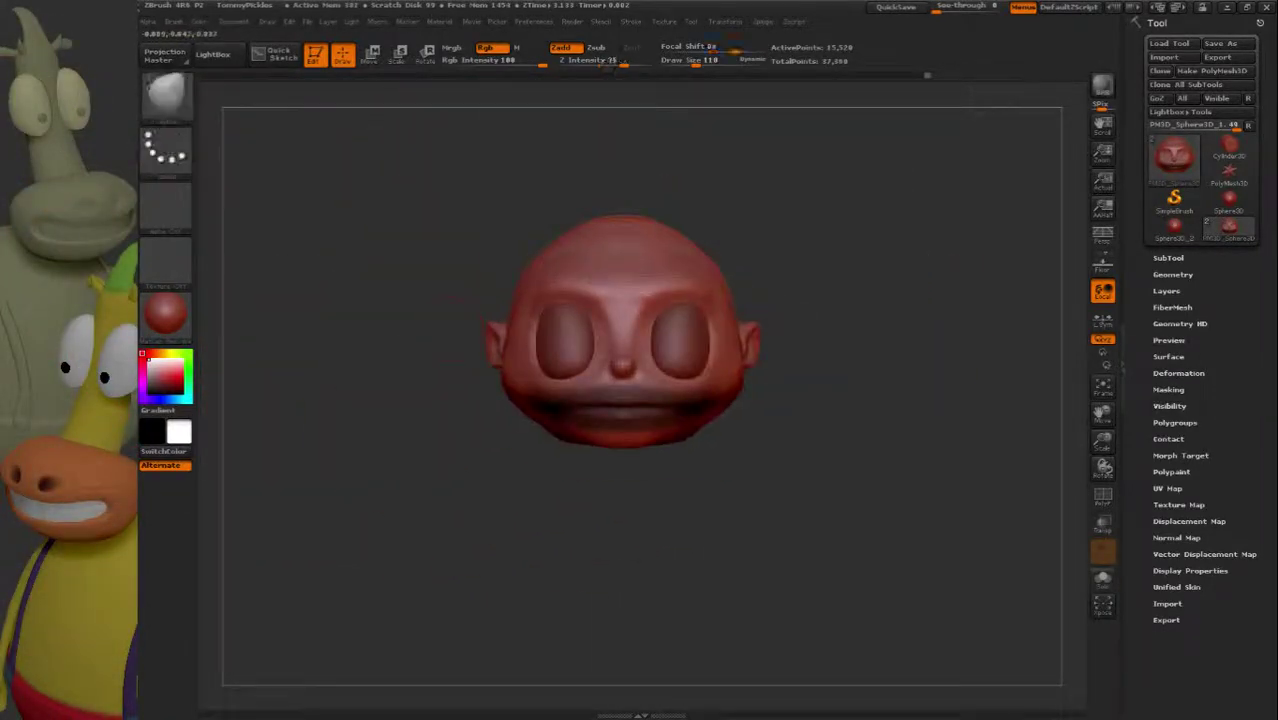
pyautogui.hotkey('ctrl', 'i')
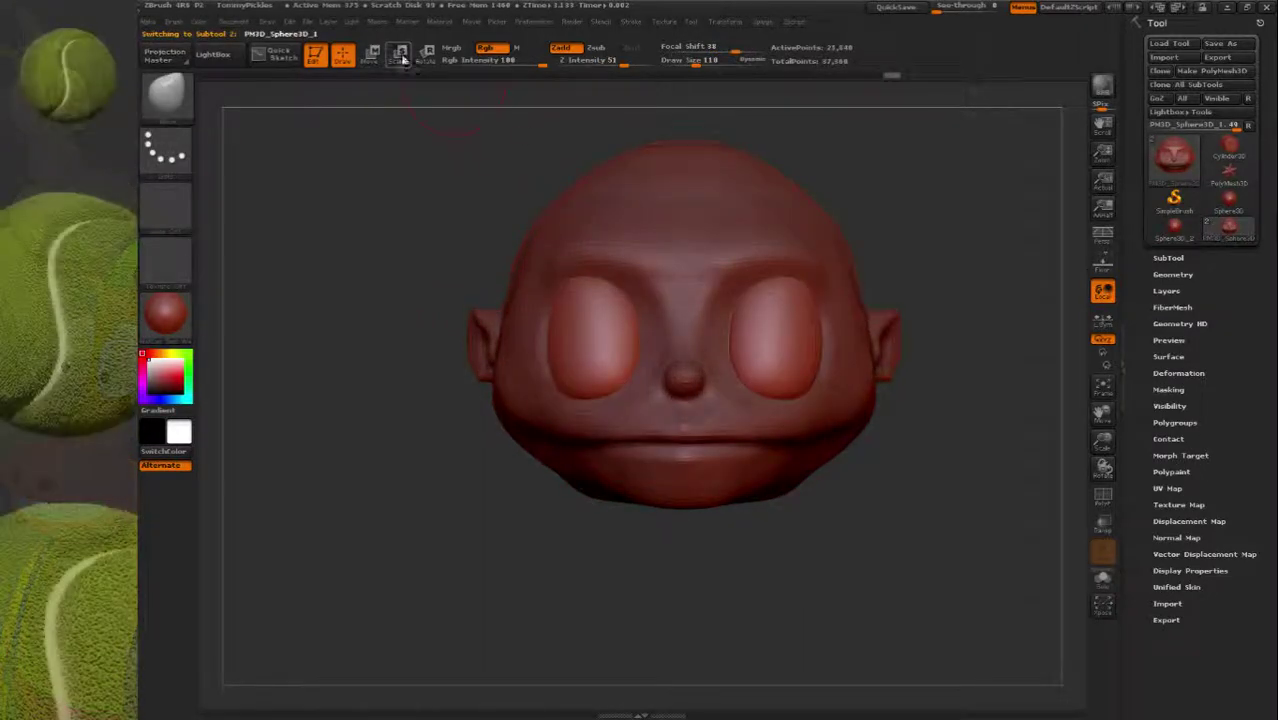
# Draw a transpose line across the face and move the unmasked eyes farther apart.
pyautogui.press('e')
pyautogui.moveTo(549, 517)
pyautogui.mouseDown()
pyautogui.moveTo(549, 200)
pyautogui.moveTo(575, 263)
pyautogui.mouseUp()
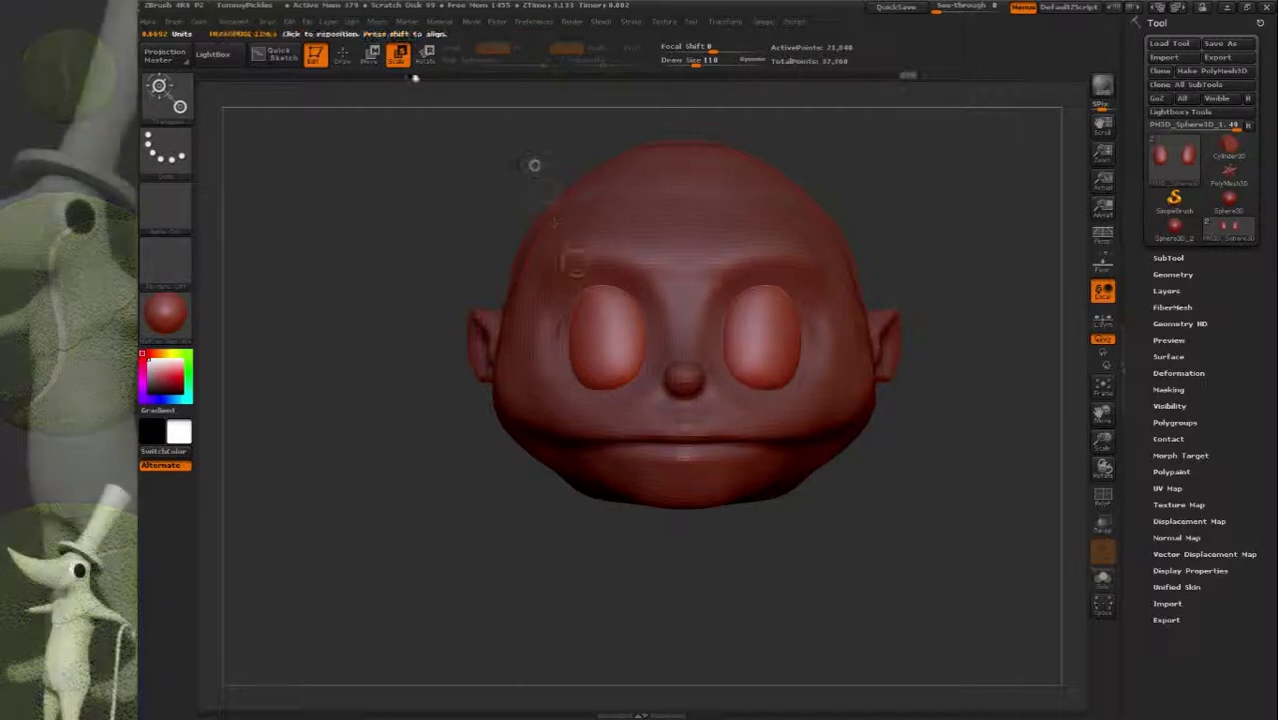
pyautogui.click(370, 55)
pyautogui.moveTo(575, 263); pyautogui.dragTo(558, 262)
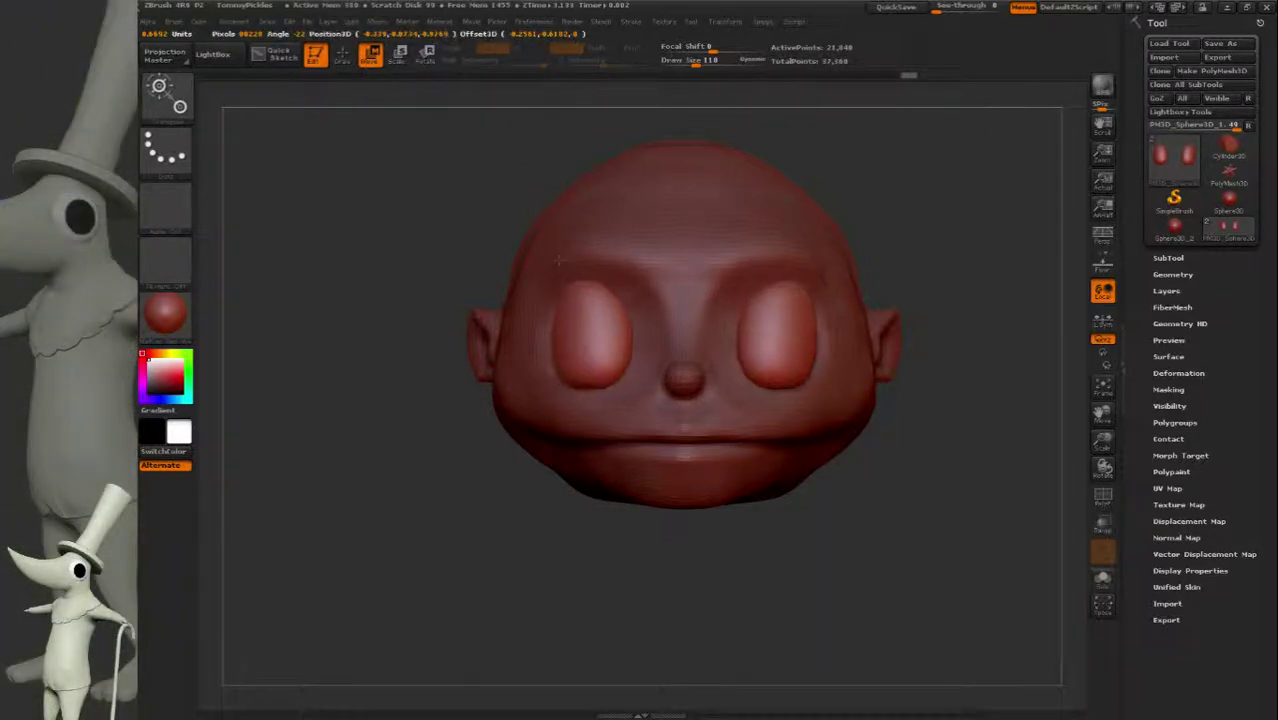
# Check the eye placement from three-quarter, side and front views, then return to Draw mode.
pyautogui.moveTo(533, 163); pyautogui.dragTo(783, 195)
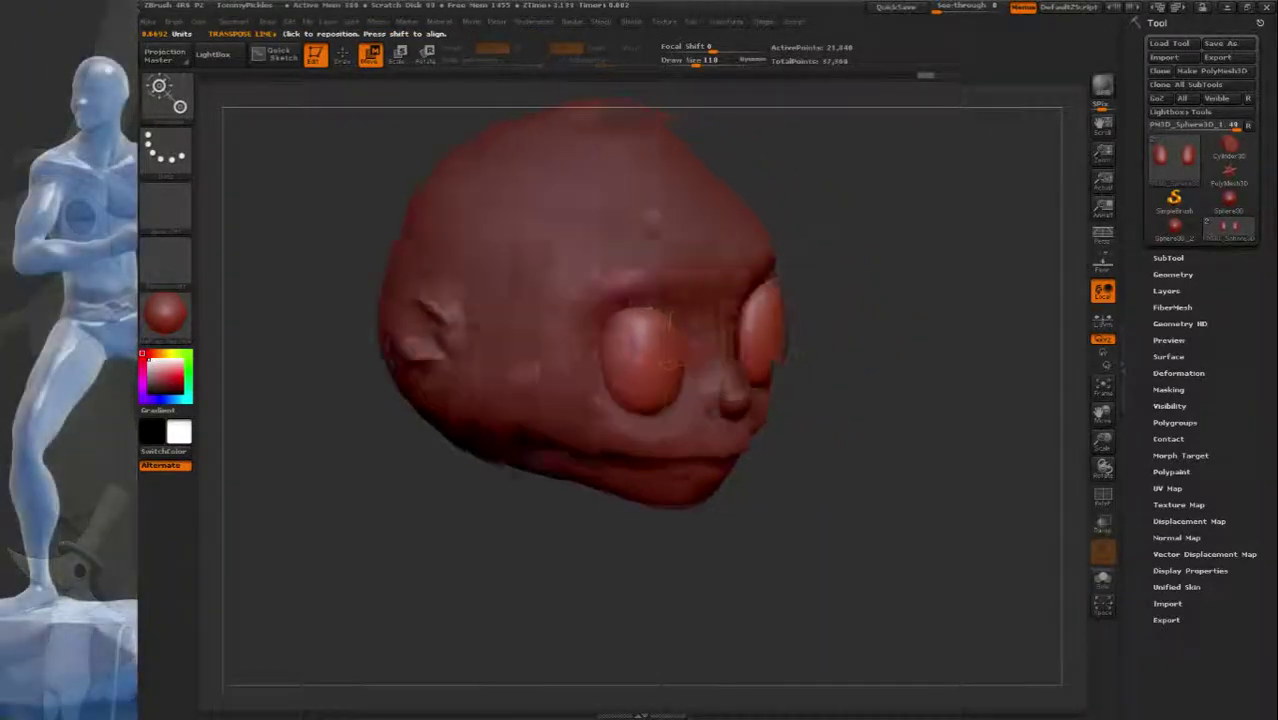
pyautogui.moveTo(778, 285); pyautogui.dragTo(810, 262)
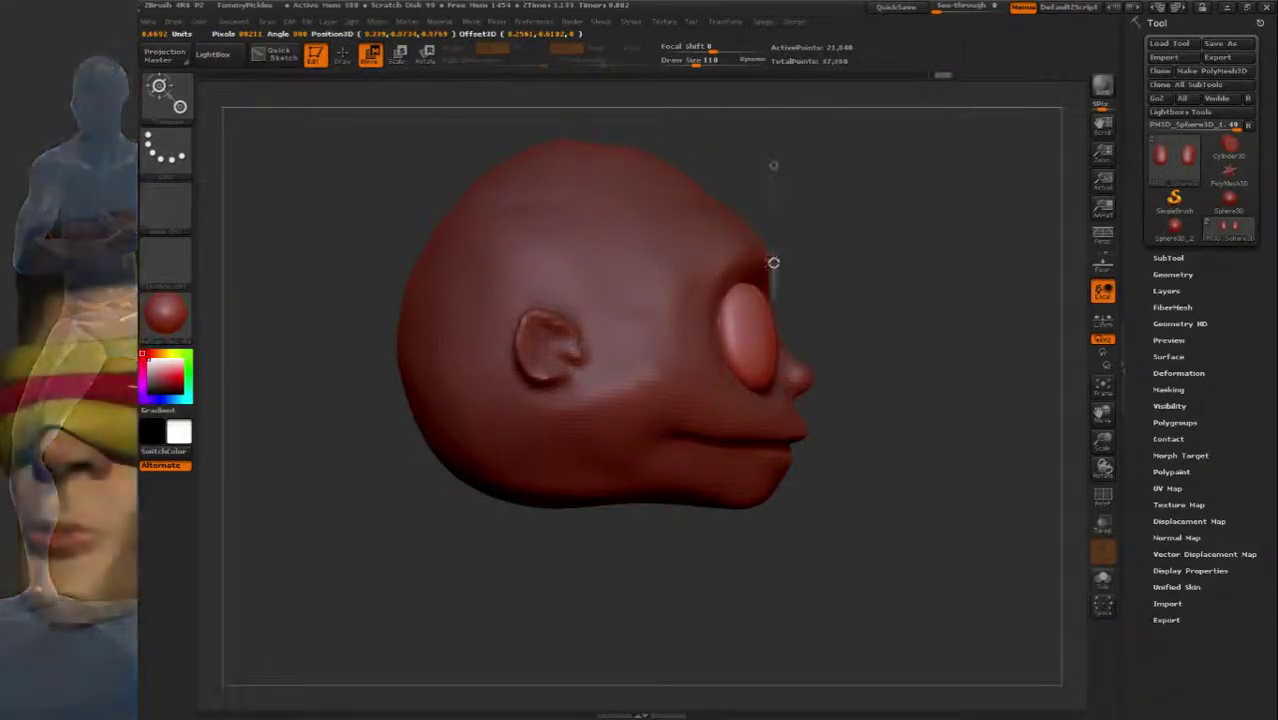
pyautogui.moveTo(771, 166)
pyautogui.mouseDown()
pyautogui.moveTo(965, 155)
pyautogui.moveTo(475, 177)
pyautogui.mouseUp()
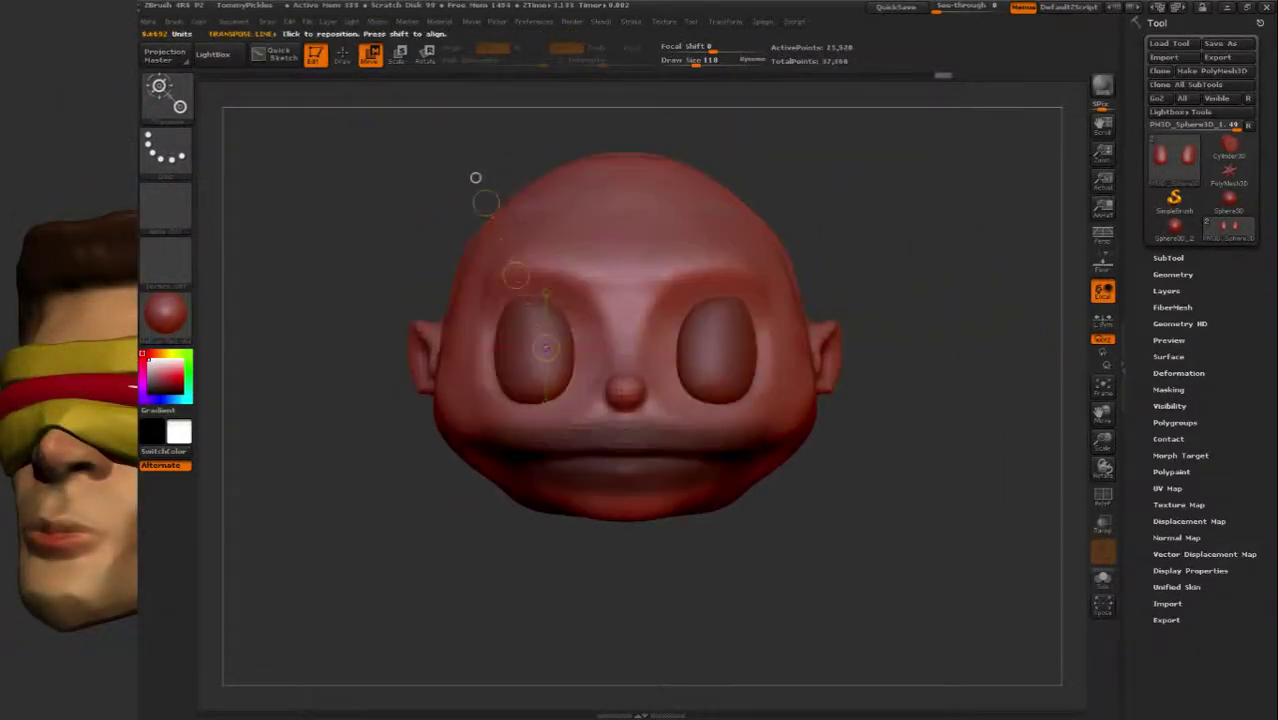
pyautogui.click(342, 55)
# Pick a new brush and sculpt symmetric strokes between and below the eyes.
pyautogui.keyDown('alt'); pyautogui.moveTo(328, 399); pyautogui.dragTo(588, 243); pyautogui.keyUp('alt')
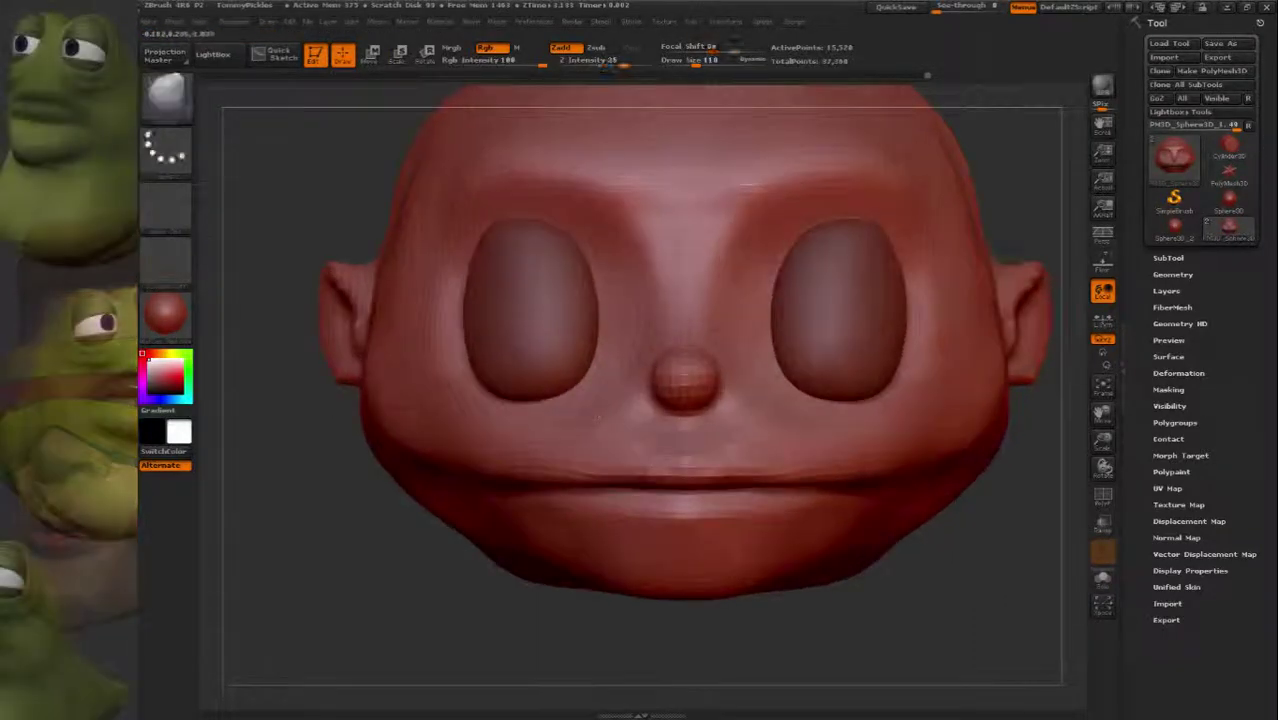
pyautogui.click(168, 98)
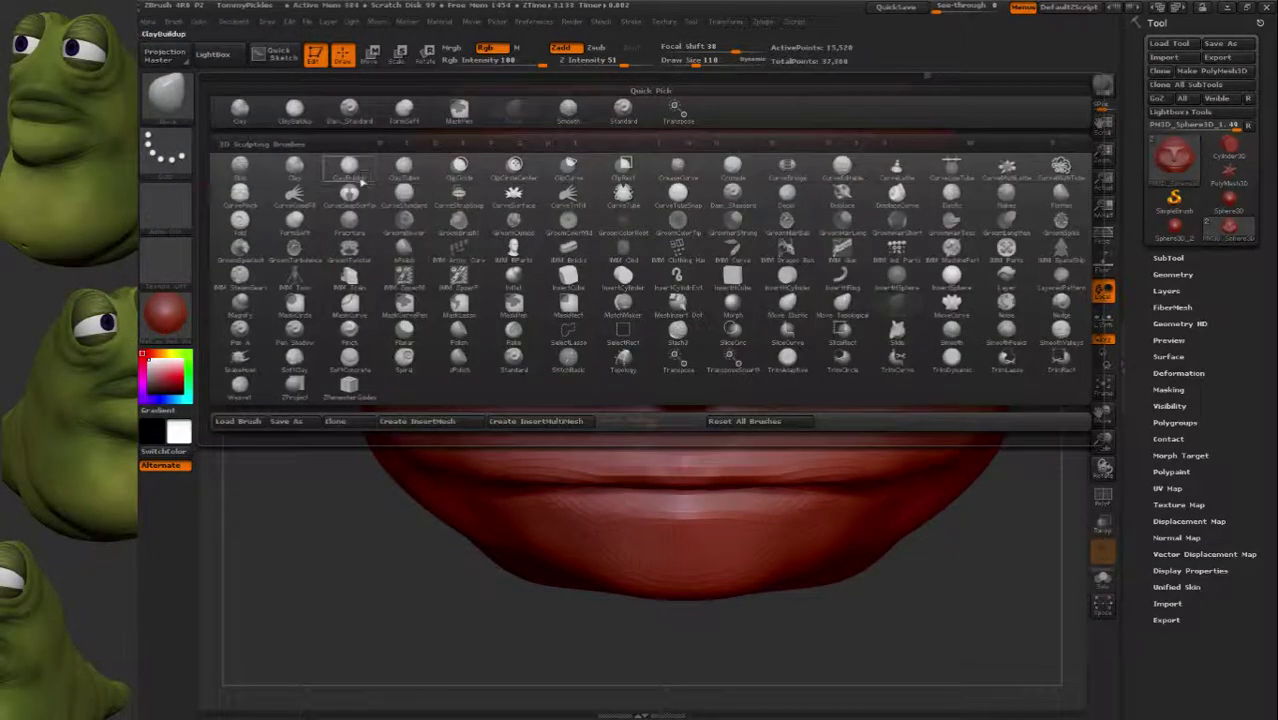
pyautogui.click(607, 250)
pyautogui.moveTo(615, 260); pyautogui.dragTo(598, 388)
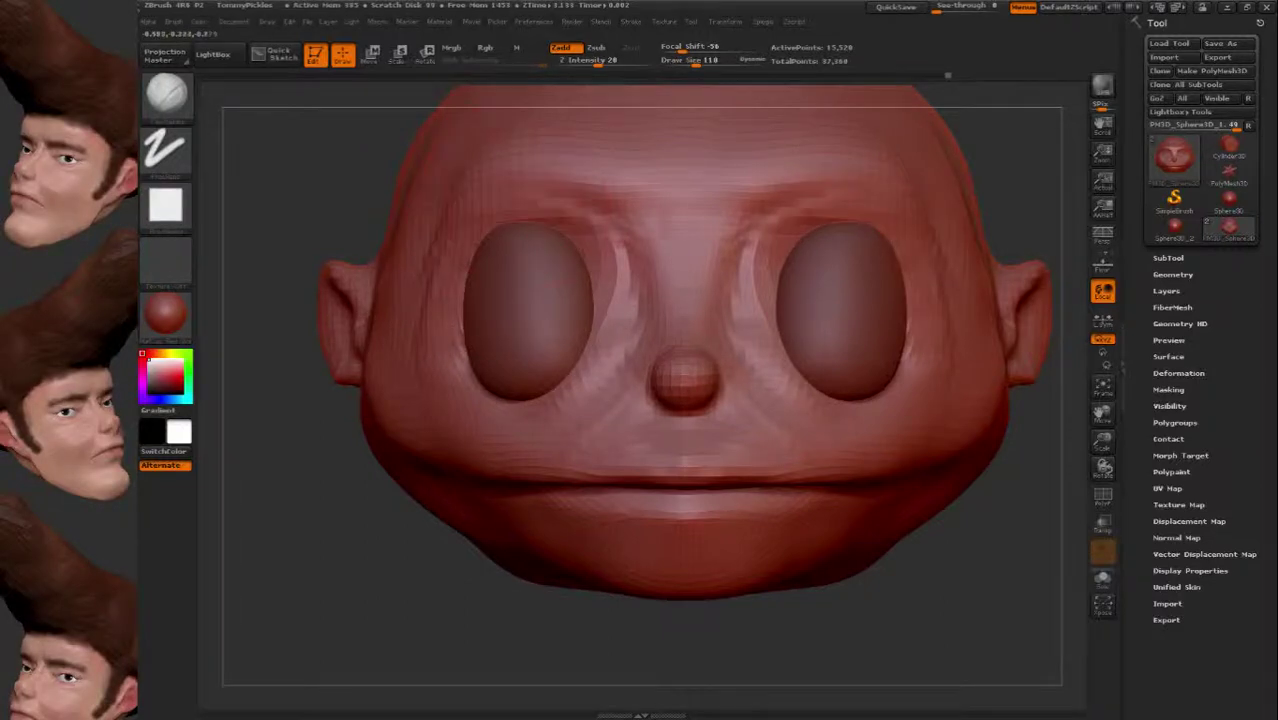
pyautogui.moveTo(260, 640); pyautogui.dragTo(560, 640)
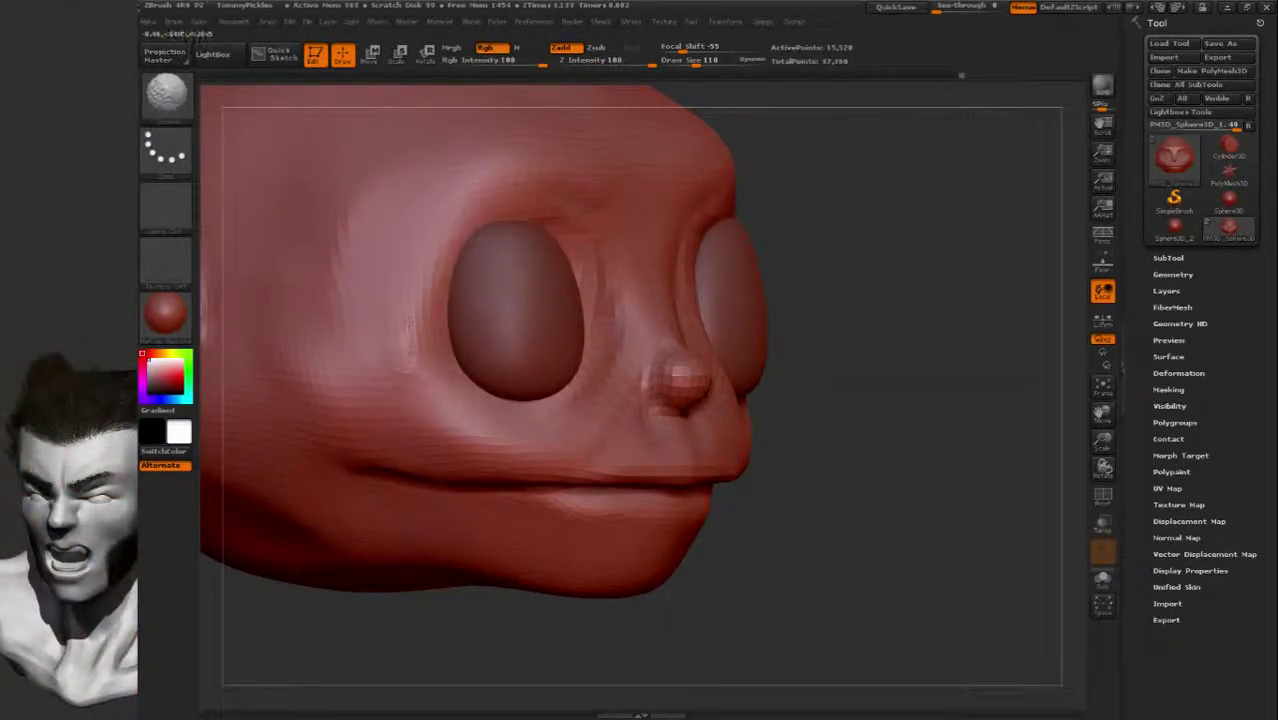
# Smooth the brow with Shift, then inspect the head from front, top, oblique and underside views.
pyautogui.press('shift')
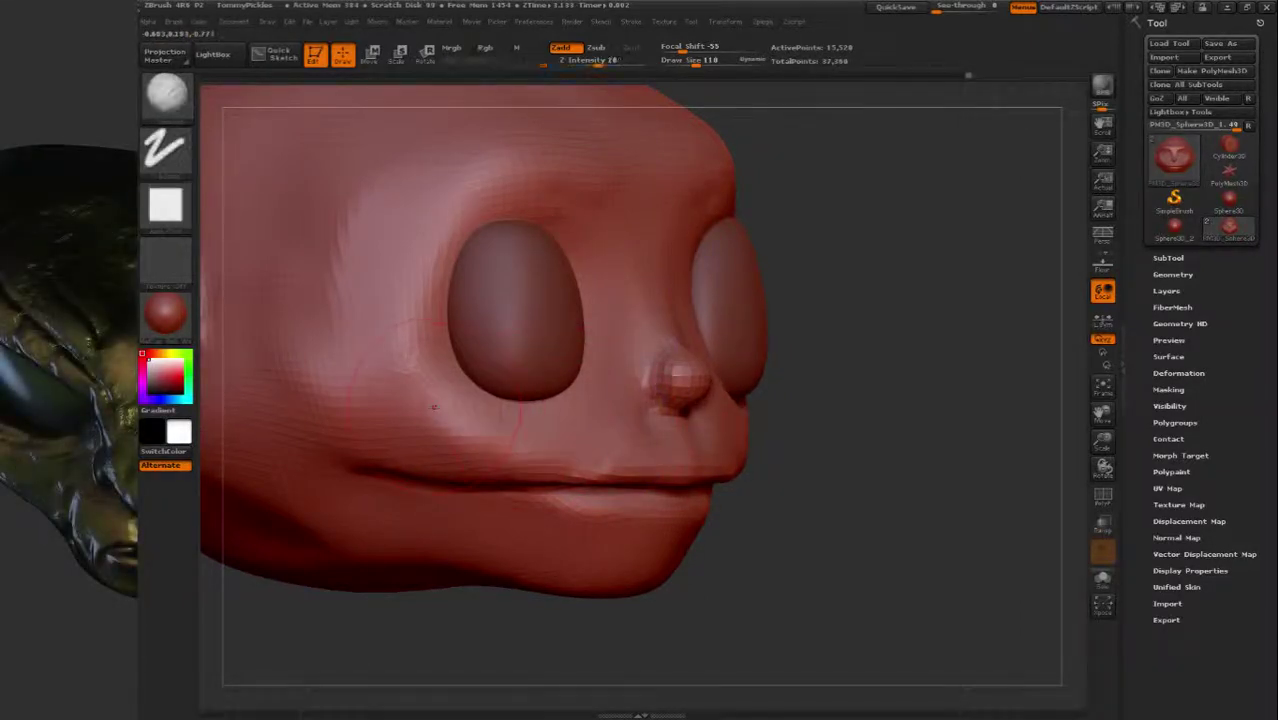
pyautogui.keyDown('shift'); pyautogui.moveTo(380, 378); pyautogui.dragTo(449, 407); pyautogui.keyUp('shift')
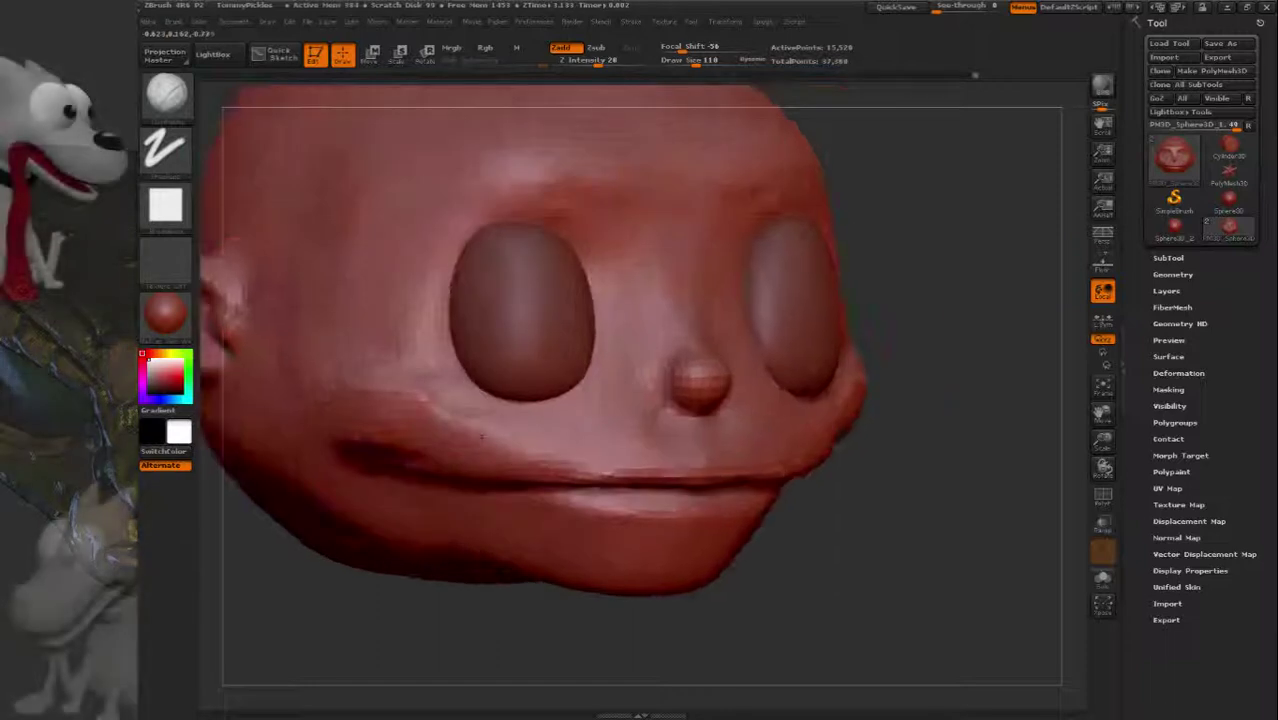
pyautogui.press('f')
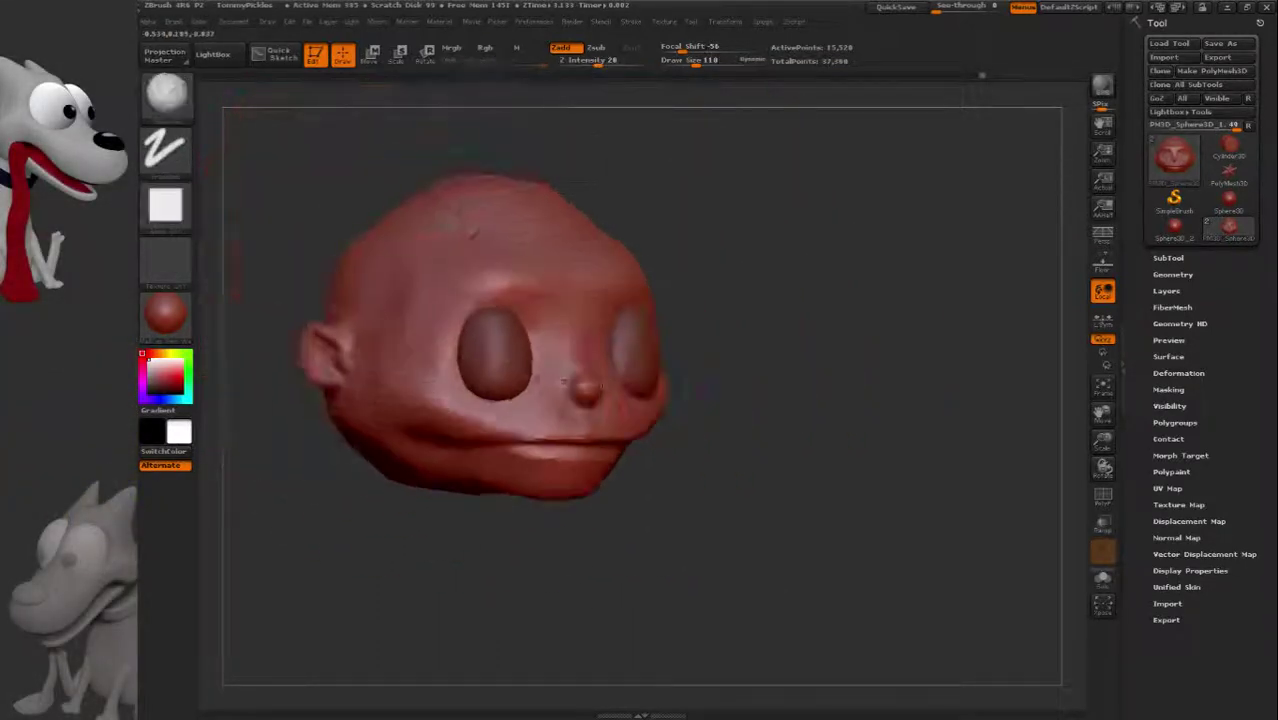
pyautogui.moveTo(820, 420)
pyautogui.keyDown('shift'); pyautogui.mouseDown()
pyautogui.moveTo(575, 385)
pyautogui.moveTo(570, 240)
pyautogui.mouseUp(); pyautogui.keyUp('shift')
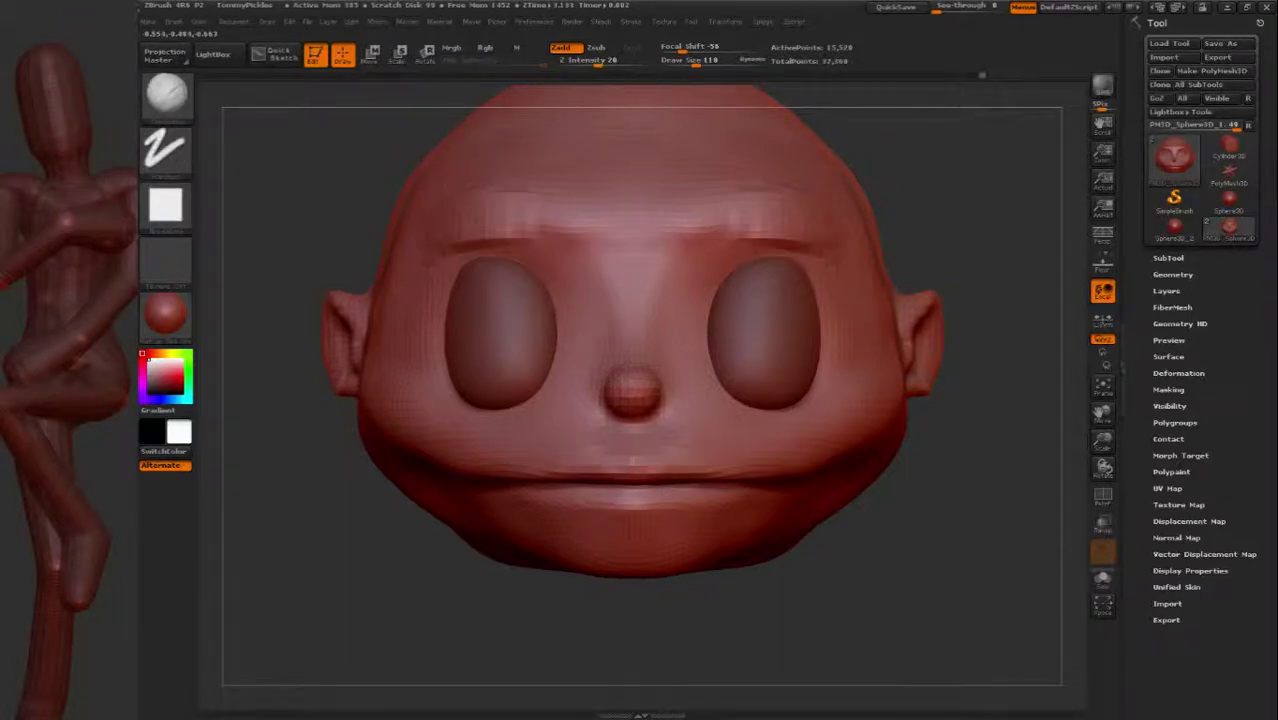
pyautogui.keyDown('shift'); pyautogui.moveTo(470, 215); pyautogui.dragTo(480, 300); pyautogui.keyUp('shift')
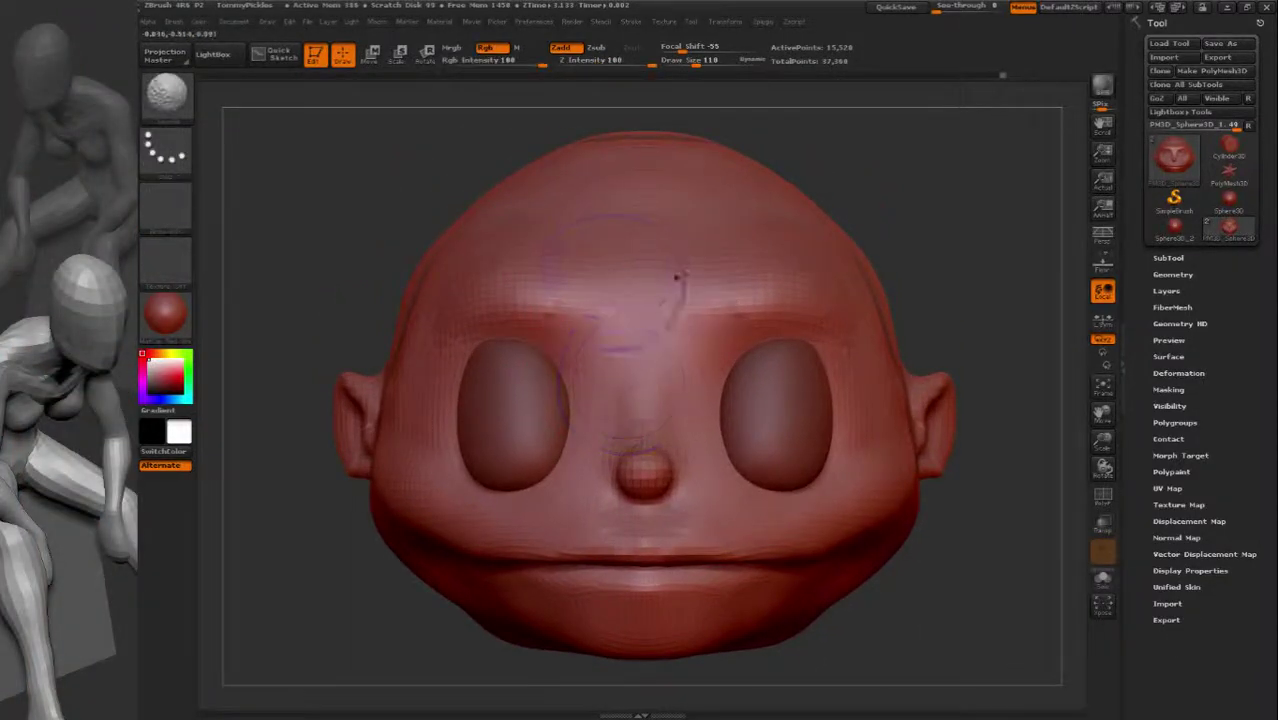
pyautogui.keyDown('shift'); pyautogui.moveTo(677, 278); pyautogui.dragTo(600, 300); pyautogui.keyUp('shift')
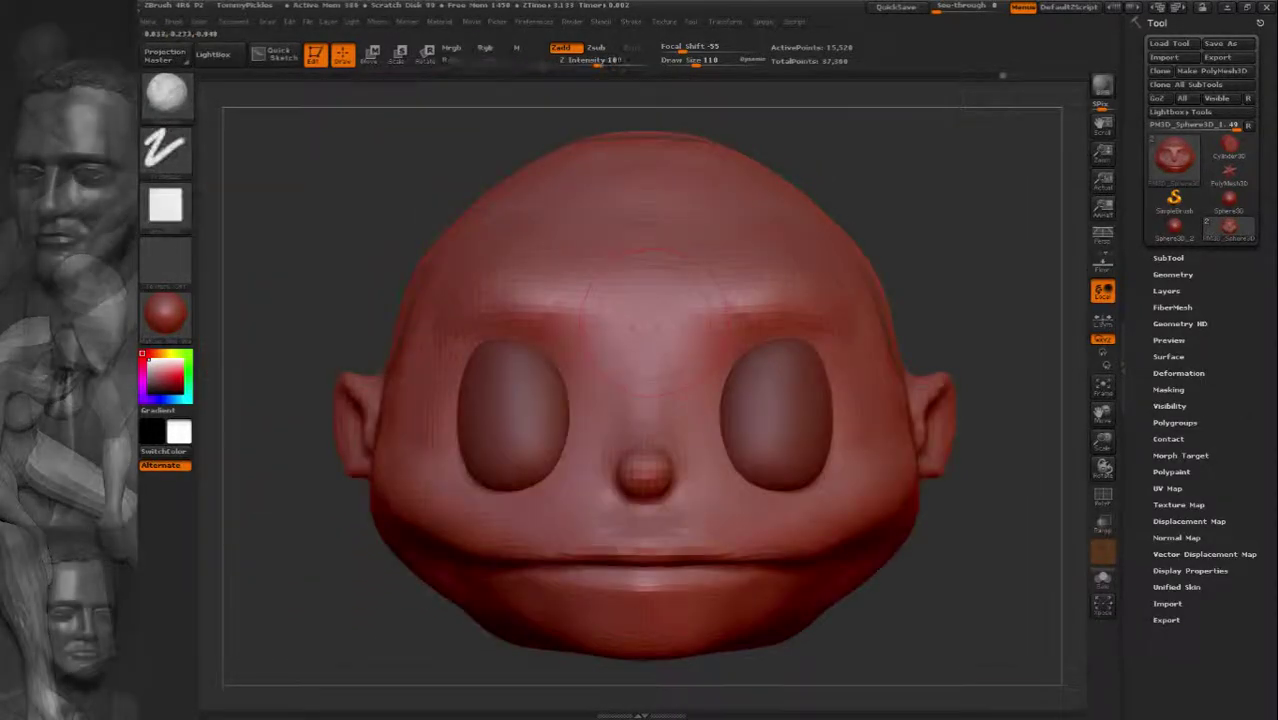
pyautogui.moveTo(548, 600); pyautogui.dragTo(548, 417)
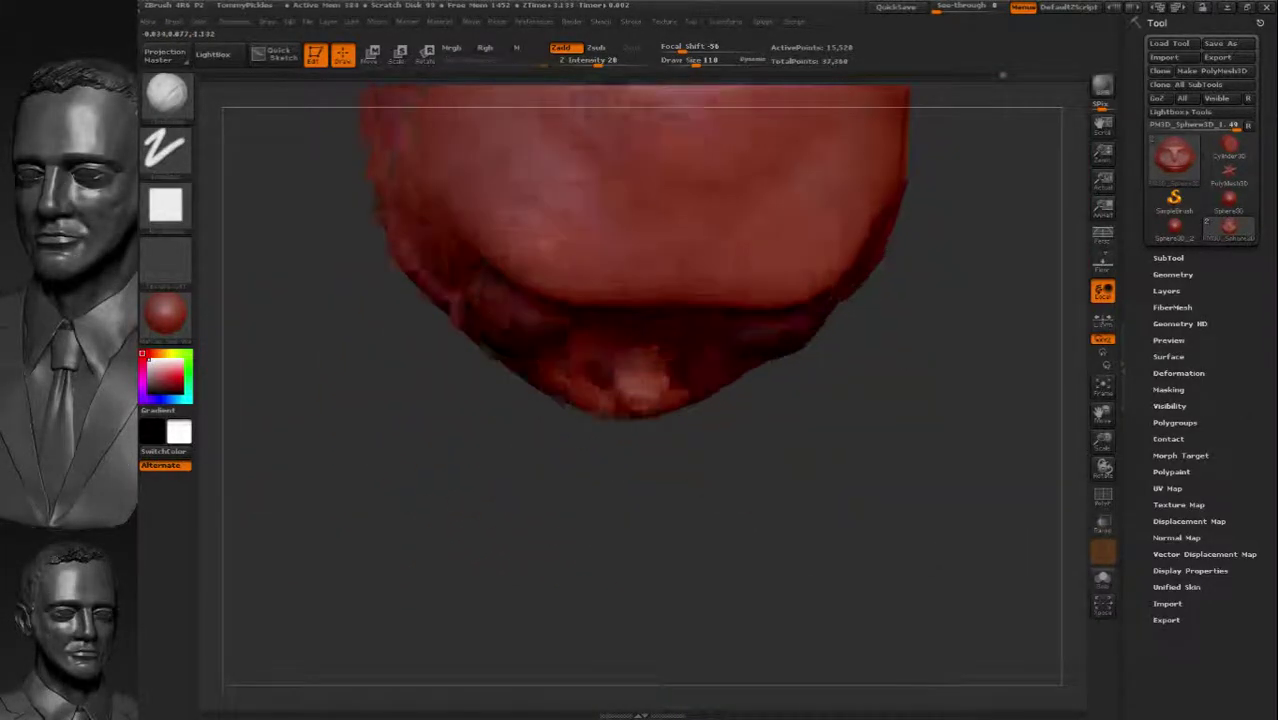
pyautogui.moveTo(600, 550)
pyautogui.mouseDown()
pyautogui.moveTo(600, 640)
pyautogui.moveTo(460, 640)
pyautogui.moveTo(460, 540)
pyautogui.mouseUp()
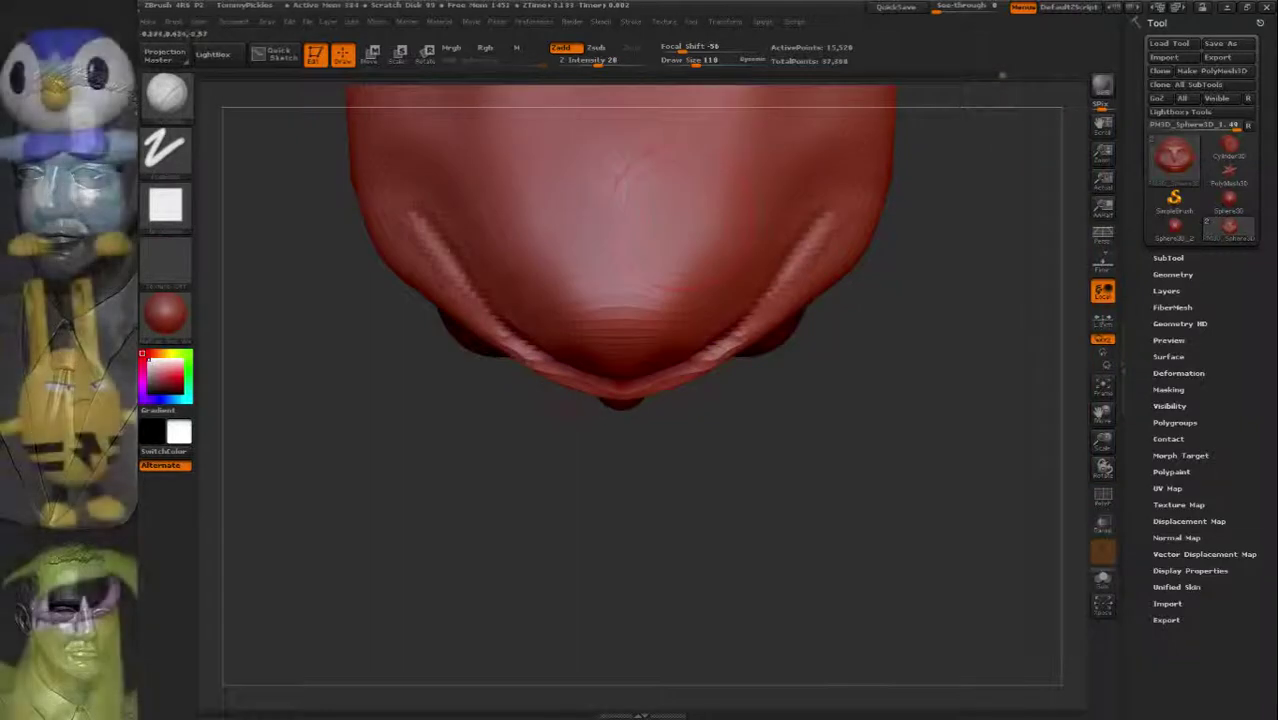
pyautogui.moveTo(600, 550)
pyautogui.mouseDown()
pyautogui.moveTo(520, 600)
pyautogui.moveTo(430, 560)
pyautogui.mouseUp()
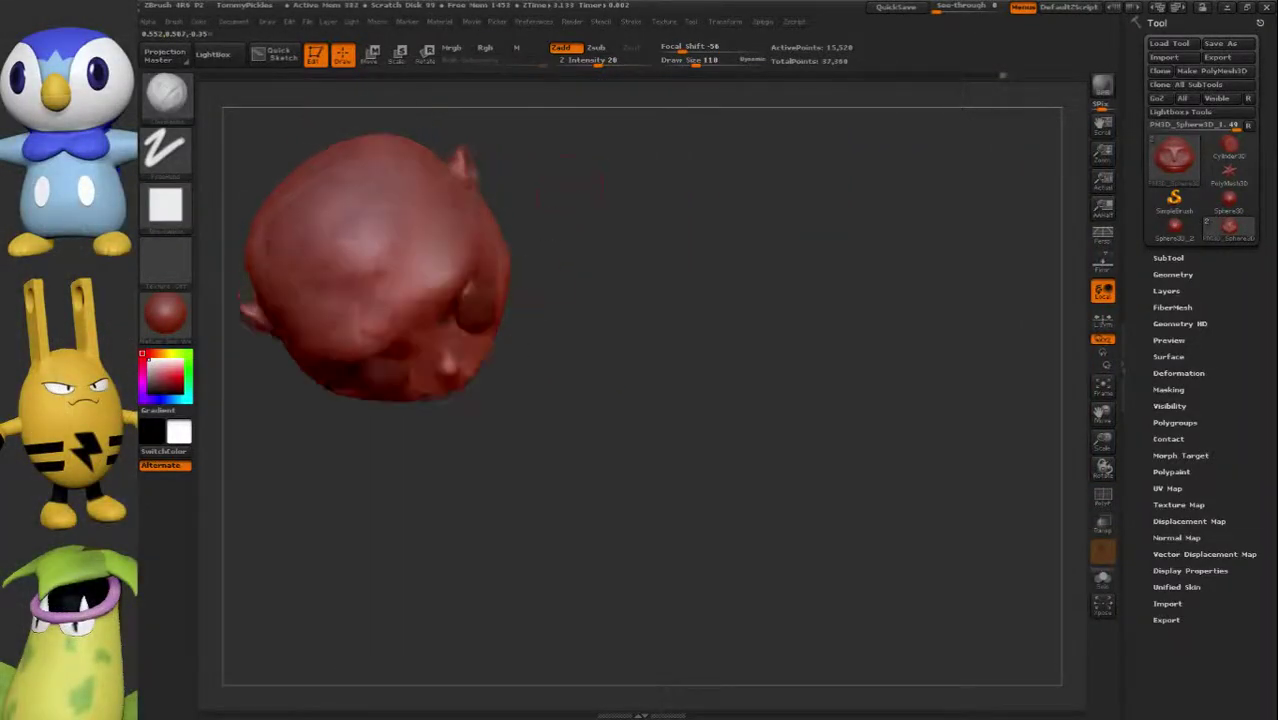
pyautogui.moveTo(700, 450)
pyautogui.mouseDown()
pyautogui.moveTo(700, 520)
pyautogui.moveTo(780, 520)
pyautogui.moveTo(760, 500)
pyautogui.mouseUp()
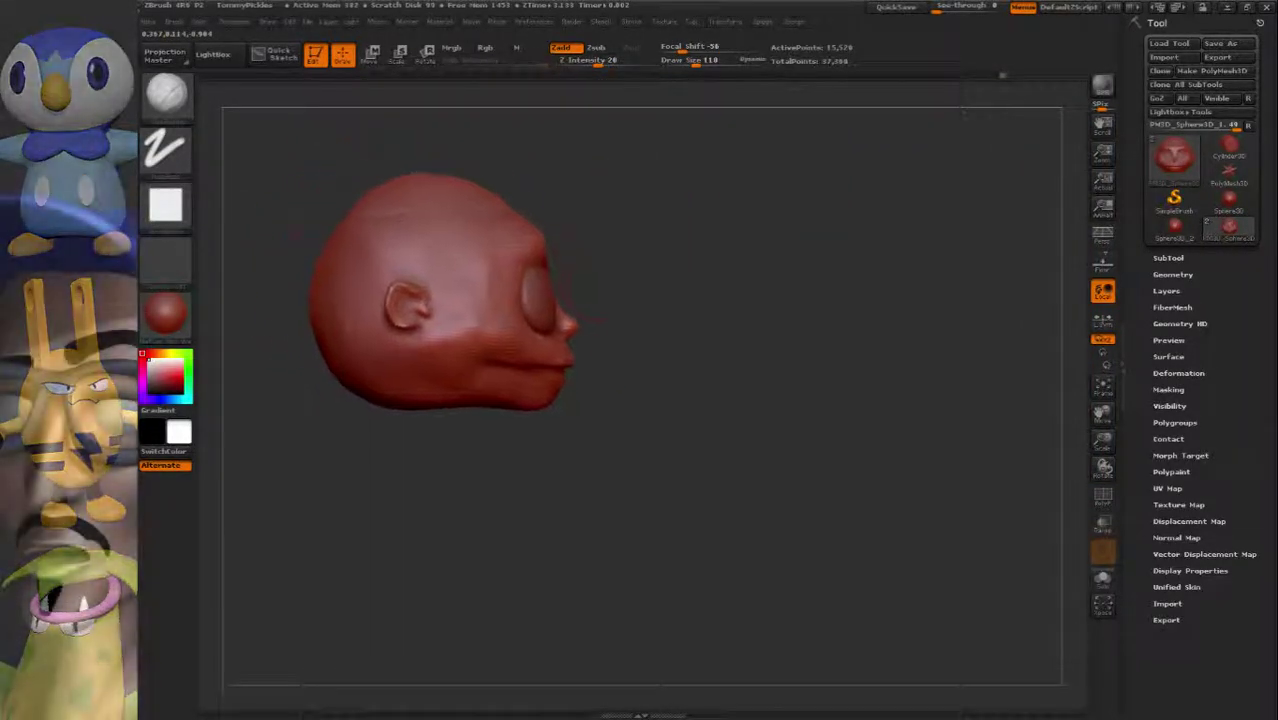
# Pick a dotted-stroke brush, bring up its size, and check front, side and rear views.
pyautogui.press('b')
pyautogui.click(617, 322)
pyautogui.press('s')
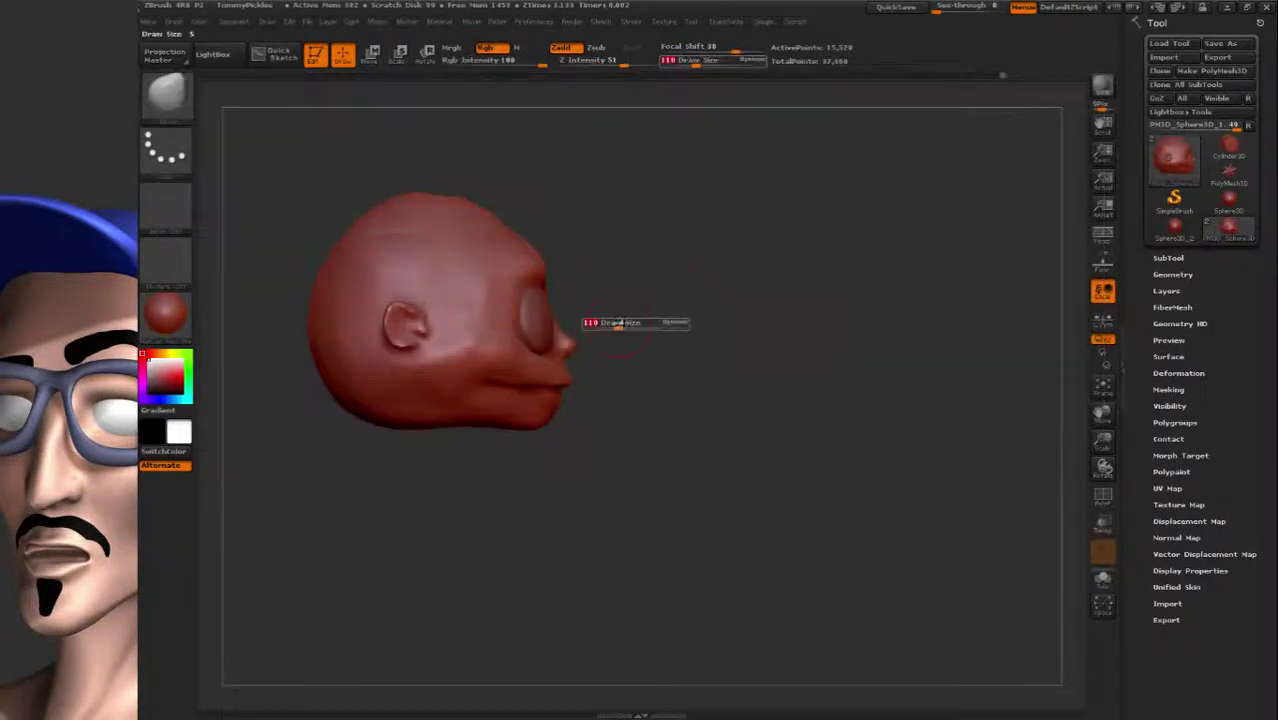
pyautogui.moveTo(636, 323); pyautogui.dragTo(490, 330)
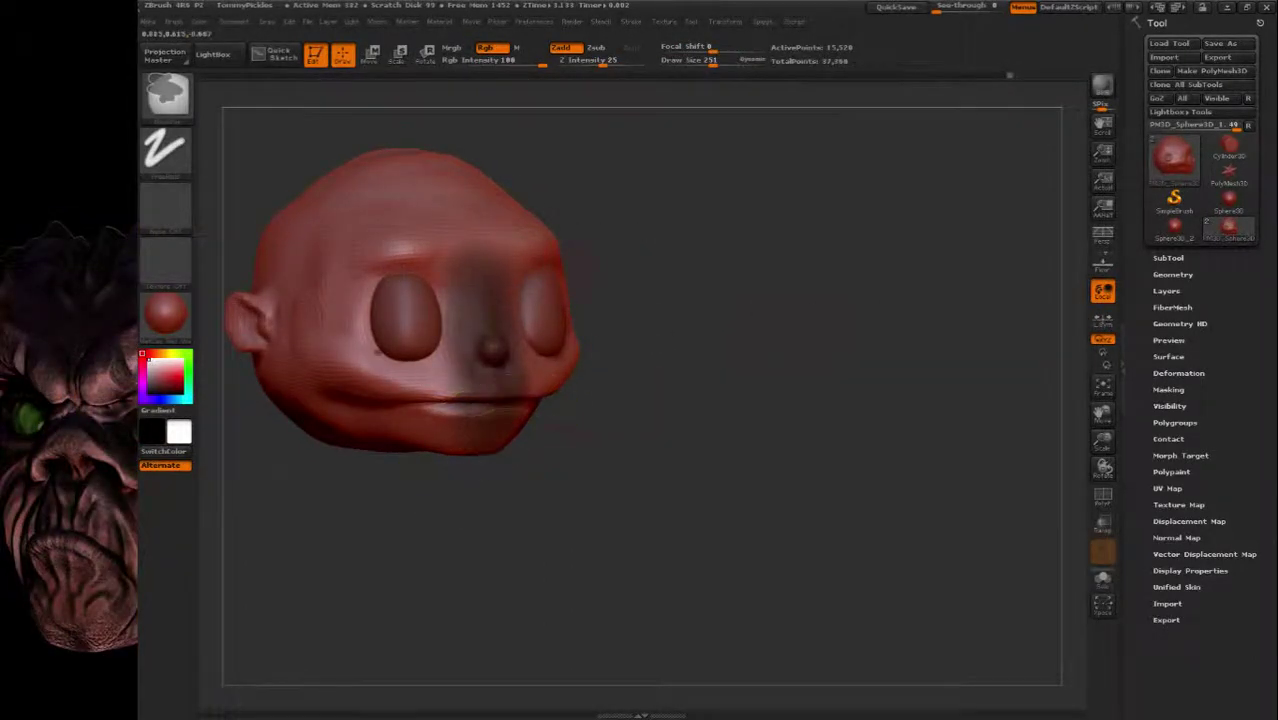
pyautogui.keyDown('shift'); pyautogui.moveTo(490, 330); pyautogui.dragTo(610, 332); pyautogui.keyUp('shift')
pyautogui.moveTo(432, 300)
pyautogui.mouseDown()
pyautogui.moveTo(380, 302)
pyautogui.moveTo(520, 283)
pyautogui.mouseUp()
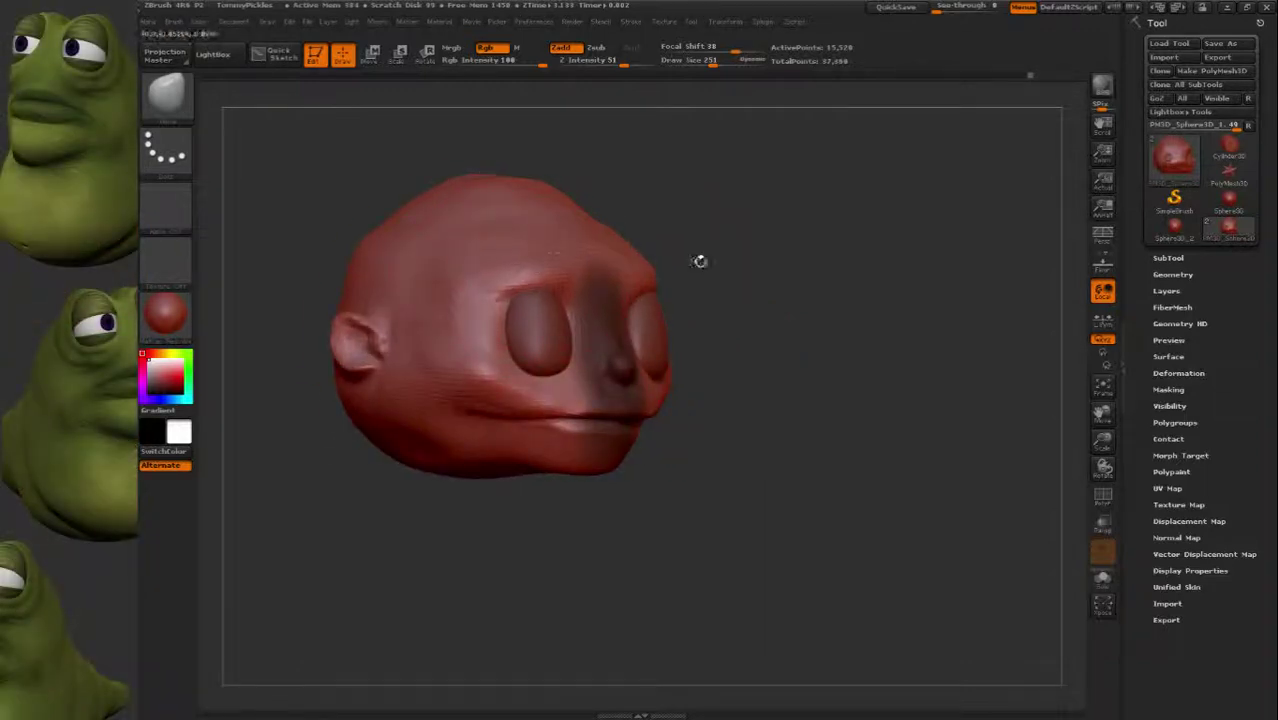
pyautogui.moveTo(699, 261)
pyautogui.mouseDown()
pyautogui.moveTo(640, 262)
pyautogui.moveTo(760, 262)
pyautogui.mouseUp()
pyautogui.moveTo(850, 300); pyautogui.dragTo(755, 320)
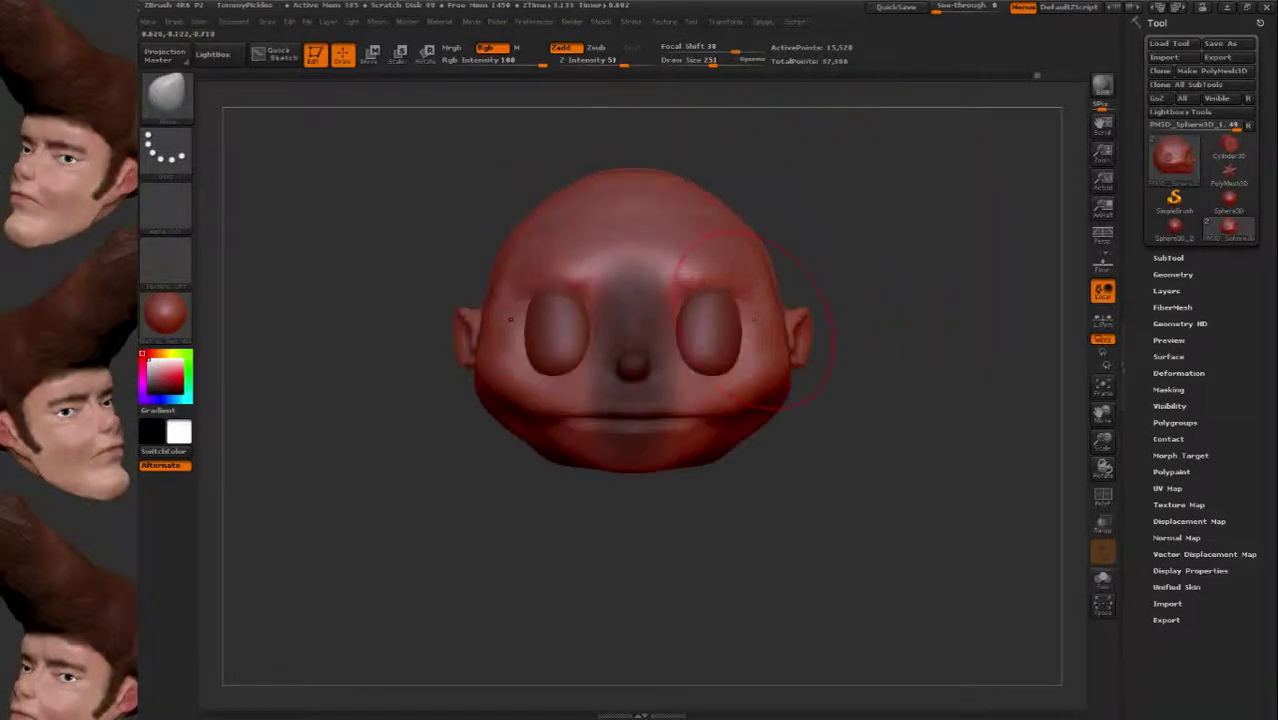
# Clear the mask from the middle of the face, close Undo History, and inspect underside and sides.
pyautogui.keyDown('ctrl'); pyautogui.click(919, 182); pyautogui.keyUp('ctrl')
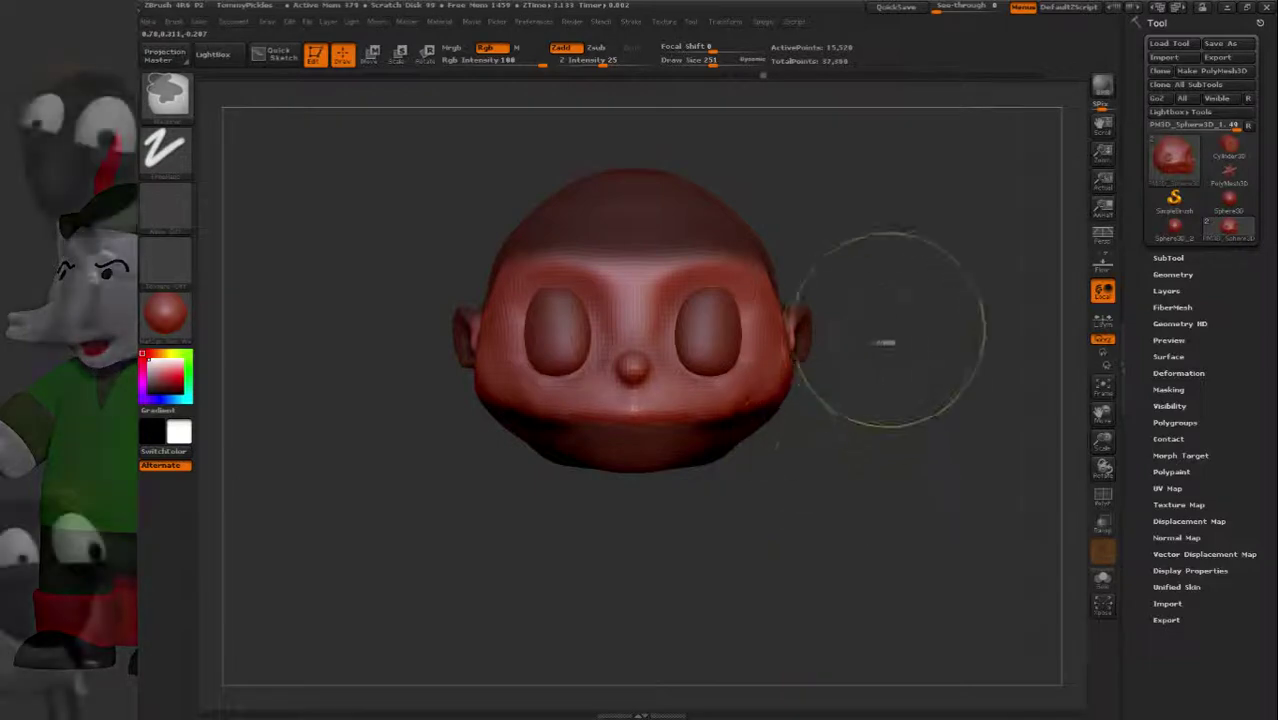
pyautogui.moveTo(893, 343)
pyautogui.mouseDown()
pyautogui.moveTo(790, 355)
pyautogui.moveTo(684, 418)
pyautogui.moveTo(735, 360)
pyautogui.moveTo(590, 380)
pyautogui.moveTo(819, 374)
pyautogui.moveTo(645, 430)
pyautogui.moveTo(766, 394)
pyautogui.mouseUp()
pyautogui.click(684, 418)
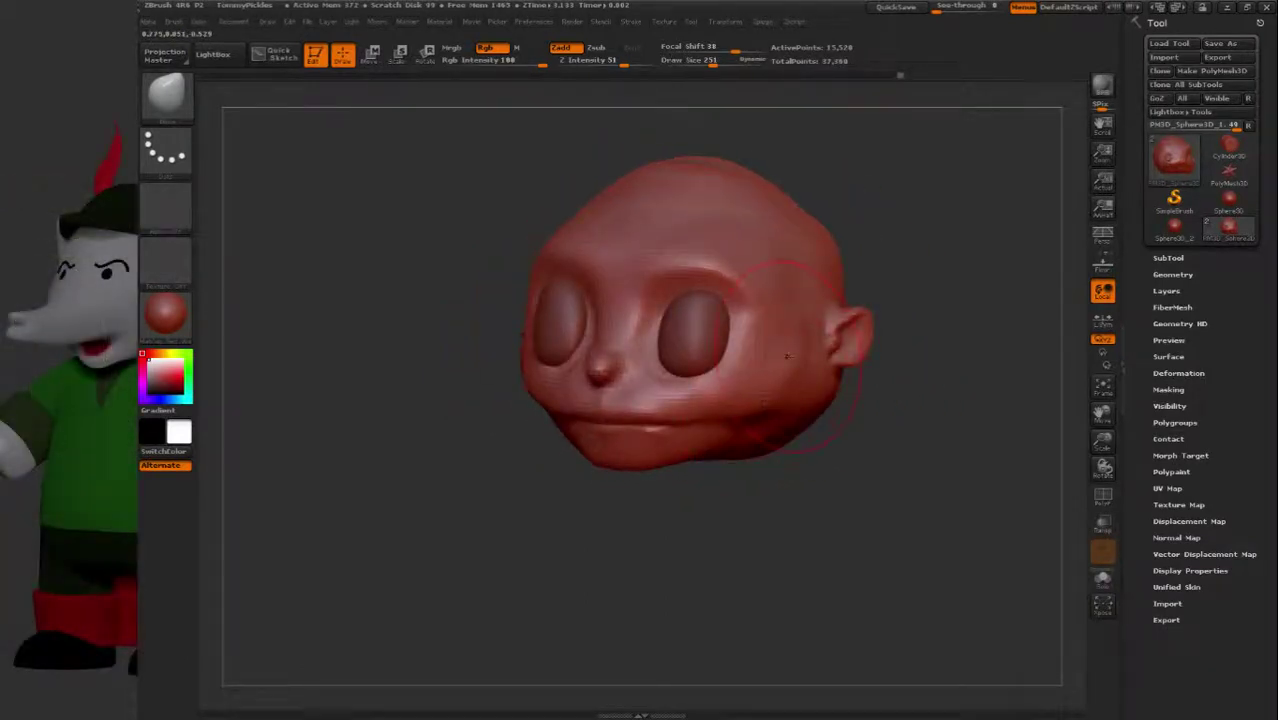
pyautogui.moveTo(848, 343); pyautogui.dragTo(780, 420)
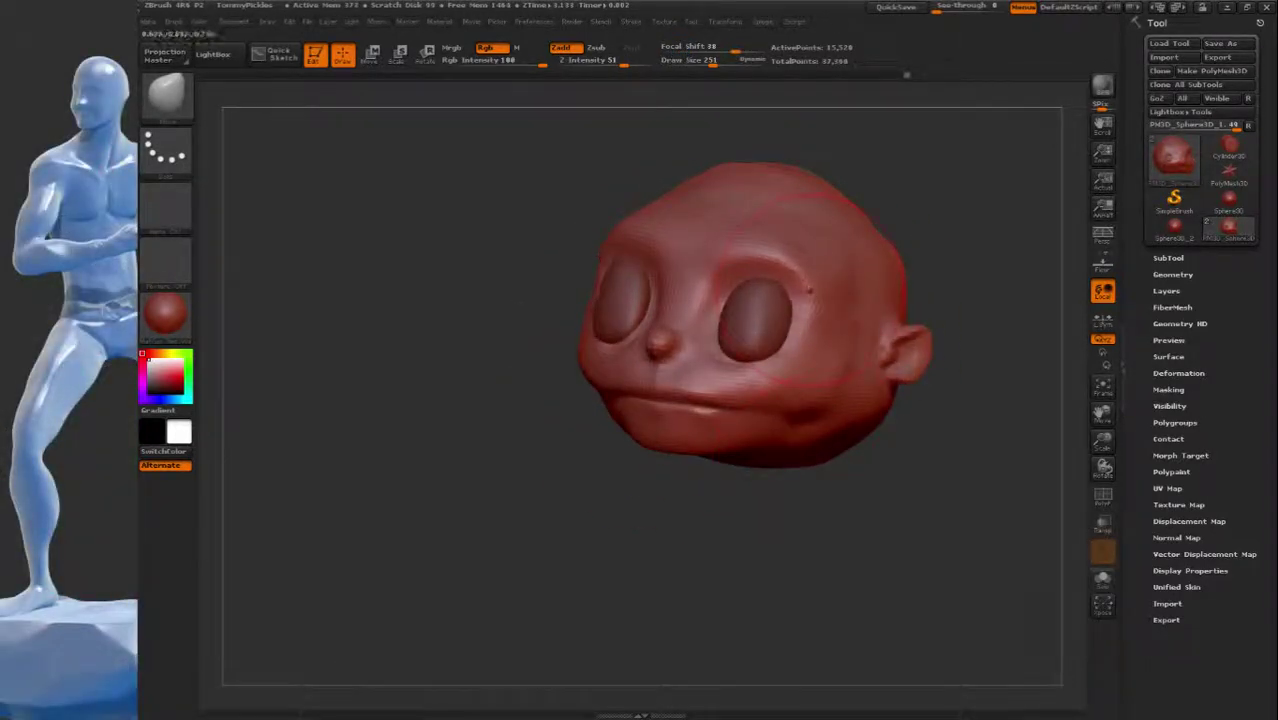
pyautogui.moveTo(960, 300)
pyautogui.mouseDown()
pyautogui.moveTo(765, 290)
pyautogui.moveTo(760, 310)
pyautogui.mouseUp()
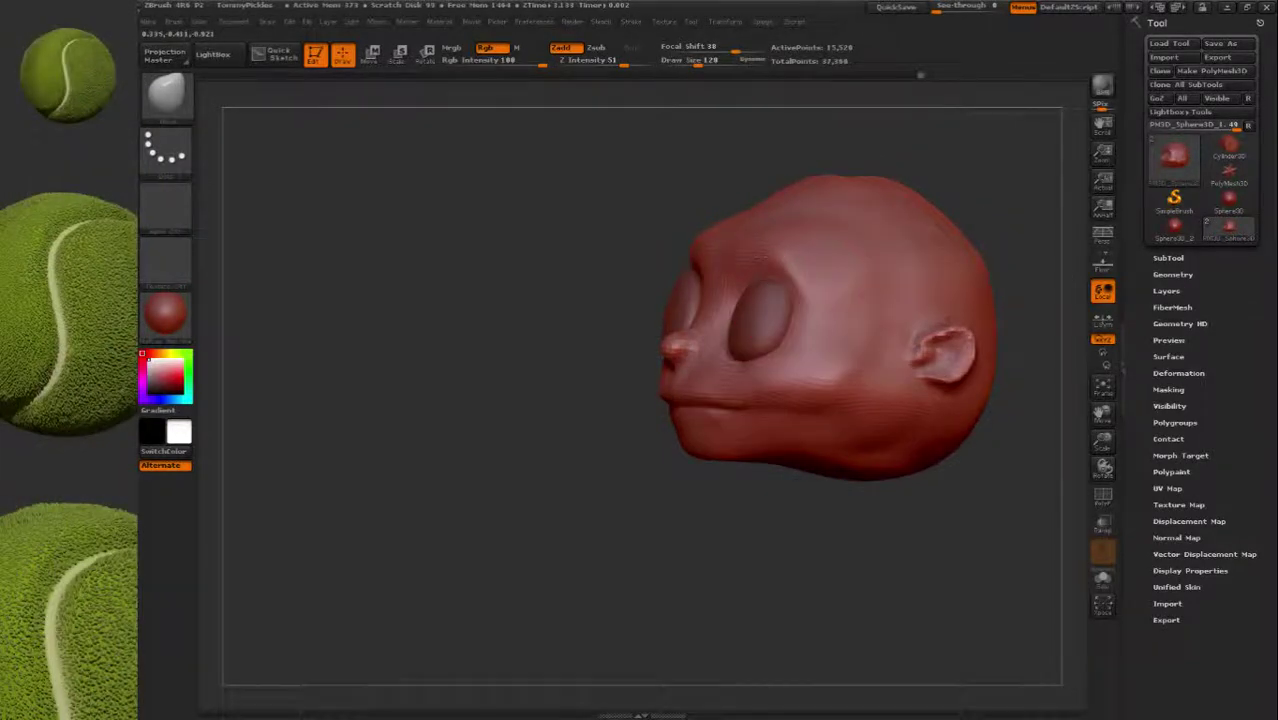
pyautogui.moveTo(761, 245); pyautogui.dragTo(782, 254)
pyautogui.click(165, 95)
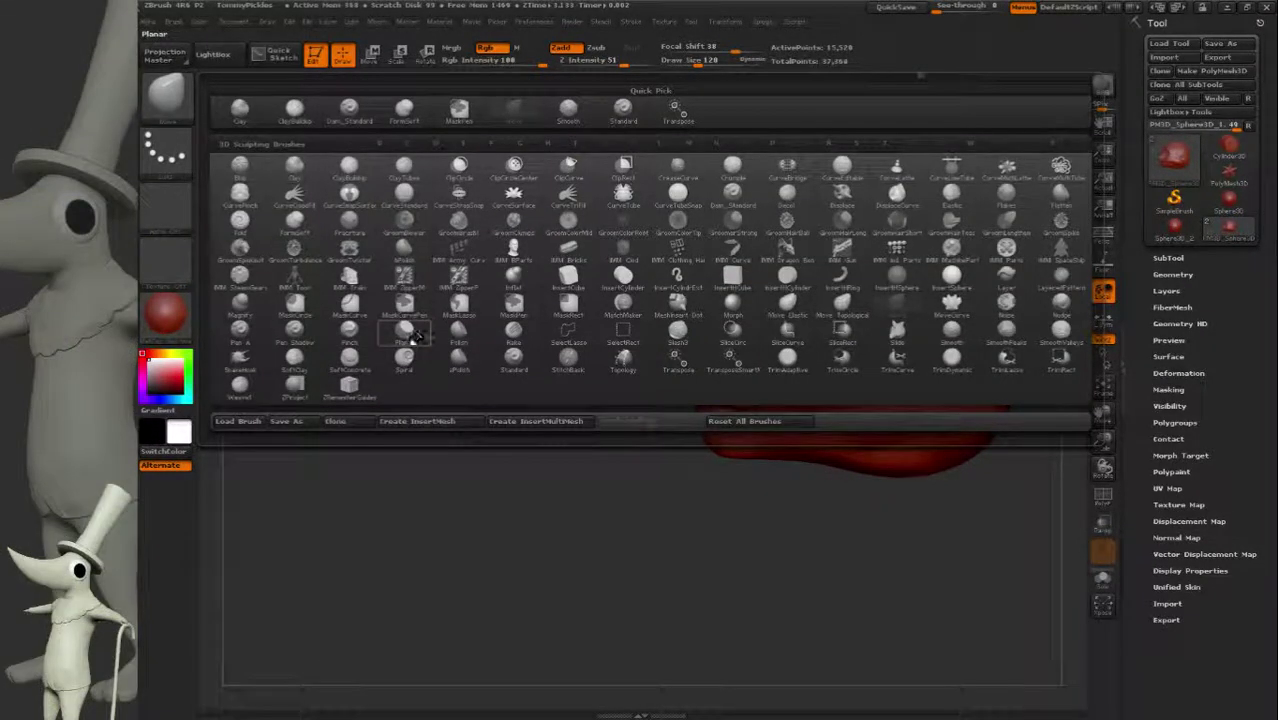
# Polish the surface with hPolish, then select the TrimCircle brush.
pyautogui.click(403, 250)
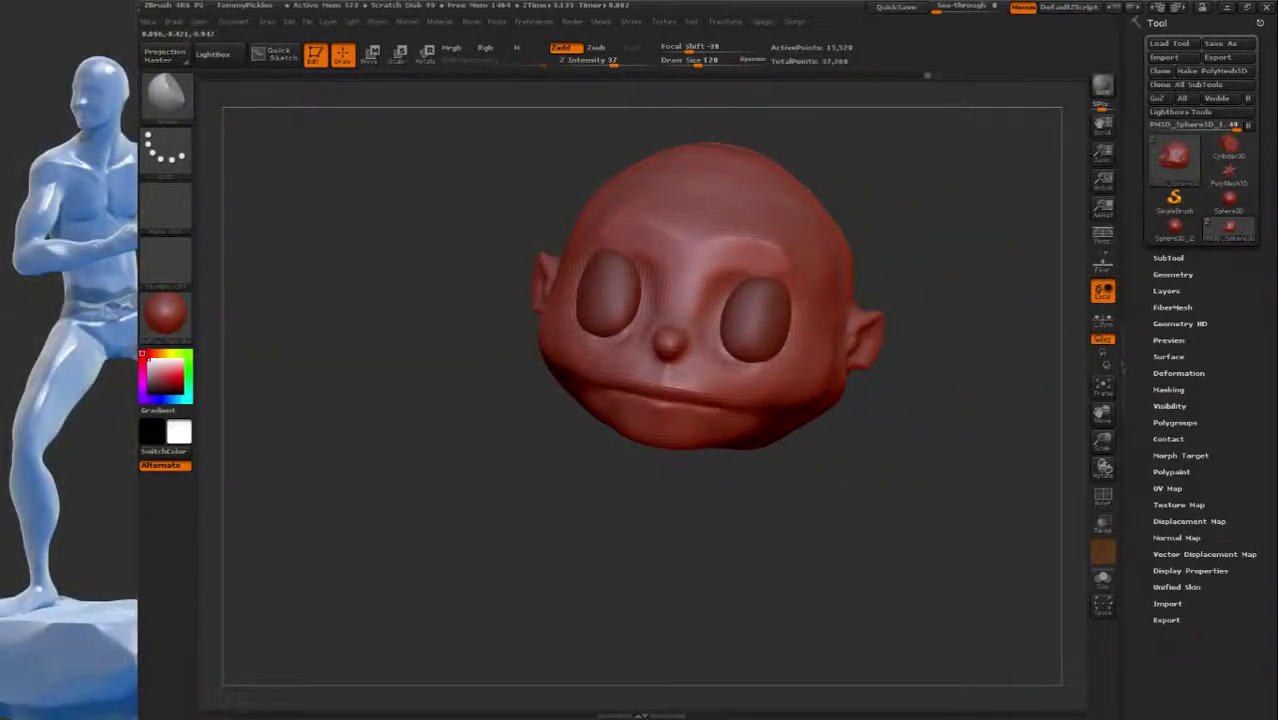
pyautogui.moveTo(960, 450); pyautogui.dragTo(900, 490)
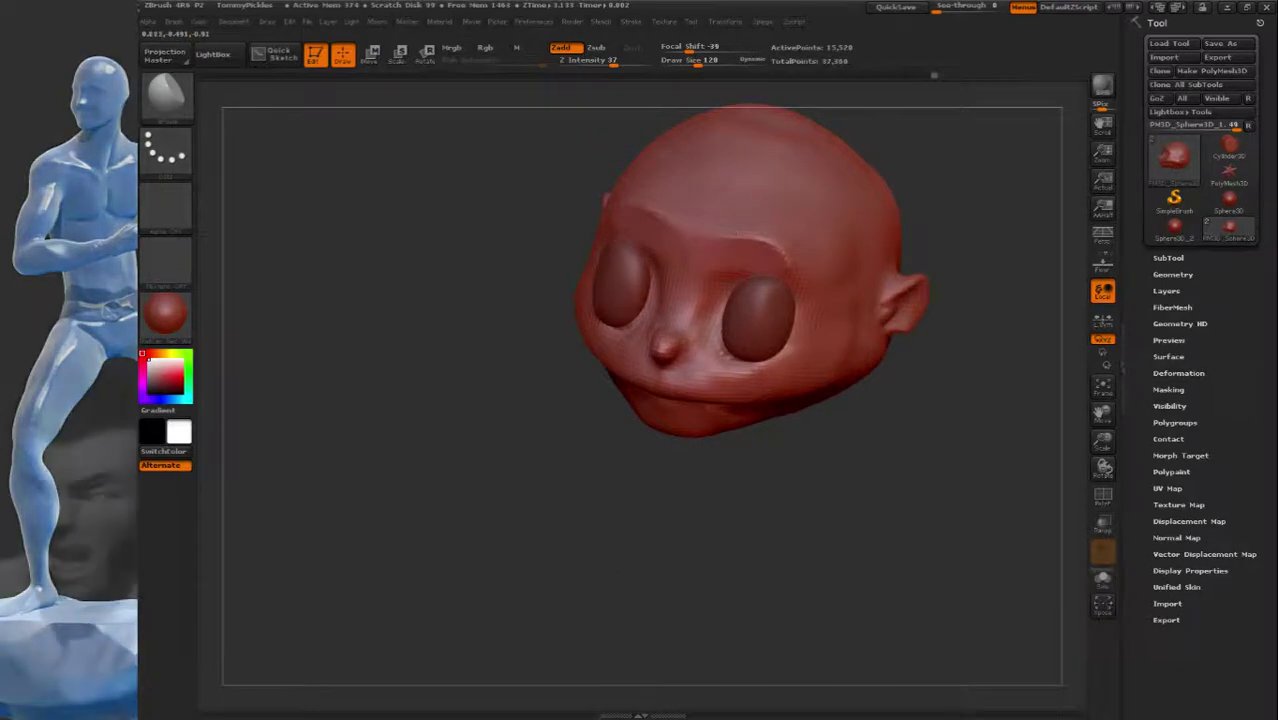
pyautogui.press('b')
pyautogui.press('c')
pyautogui.press('b')
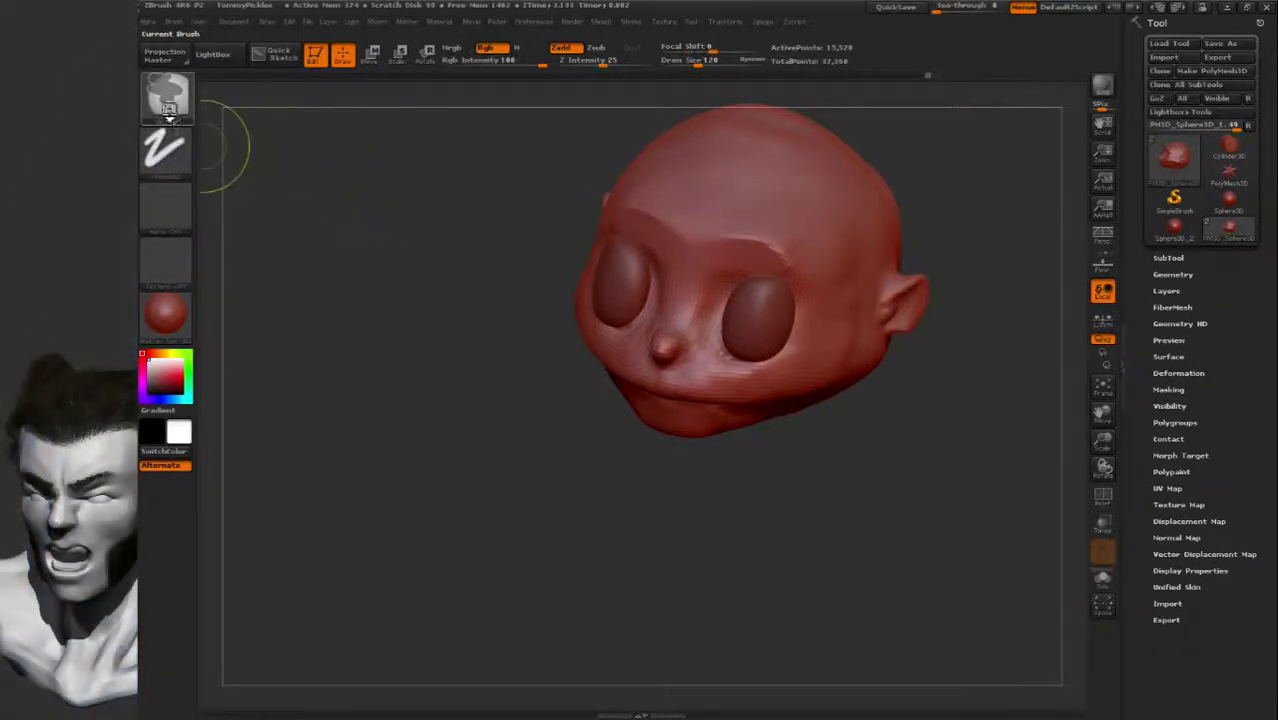
pyautogui.click(168, 100)
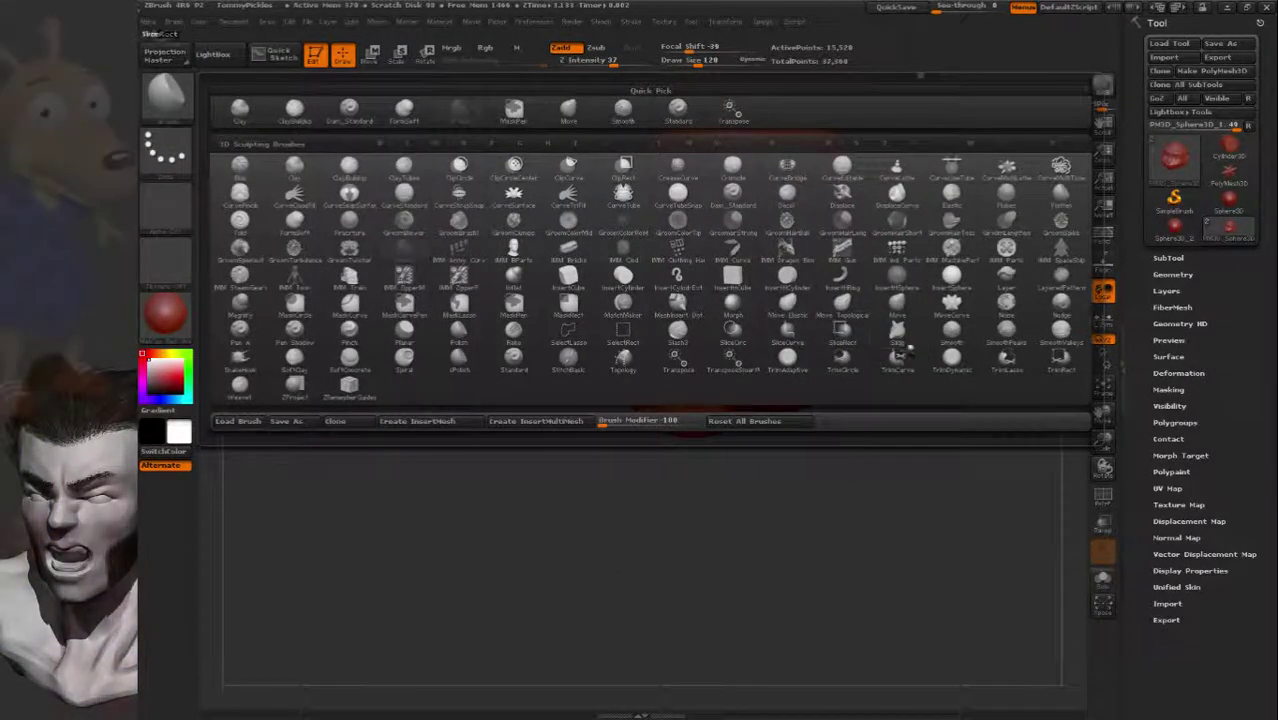
pyautogui.click(842, 360)
pyautogui.click(845, 355)
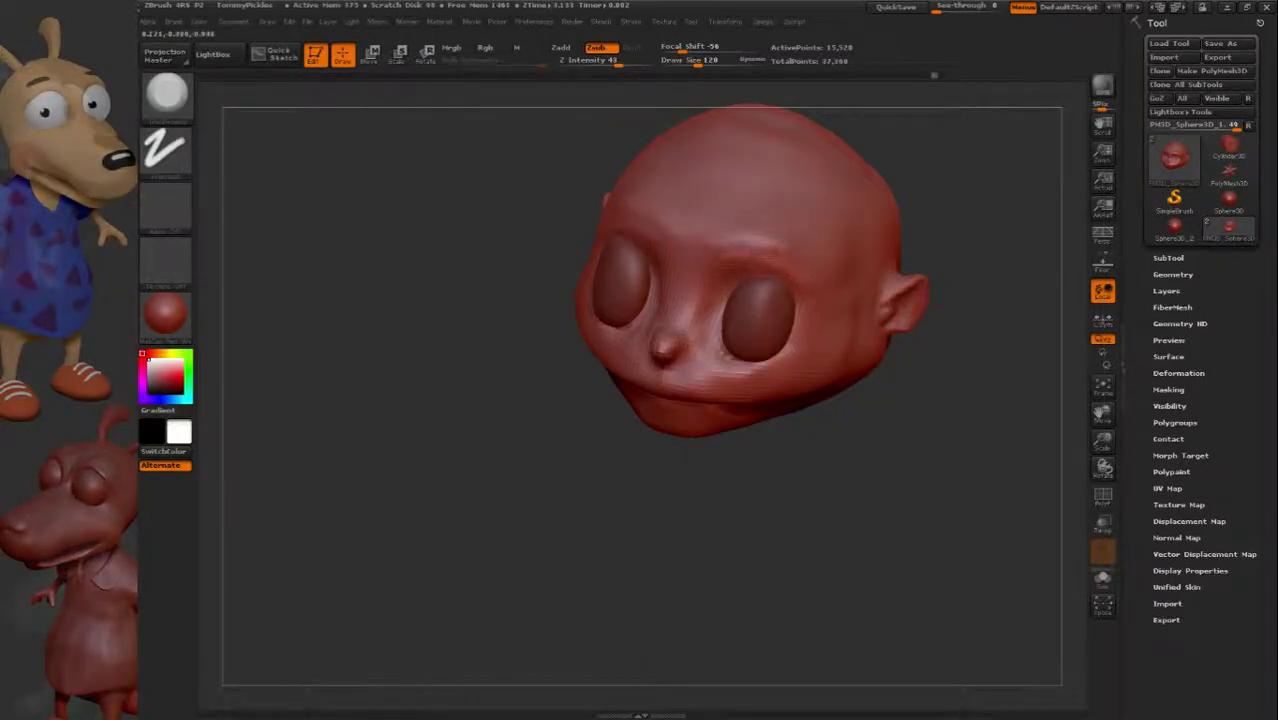
# Trim the head's surface with TrimCircle from left, front, top and three-quarter views.
pyautogui.moveTo(900, 560); pyautogui.dragTo(800, 565)
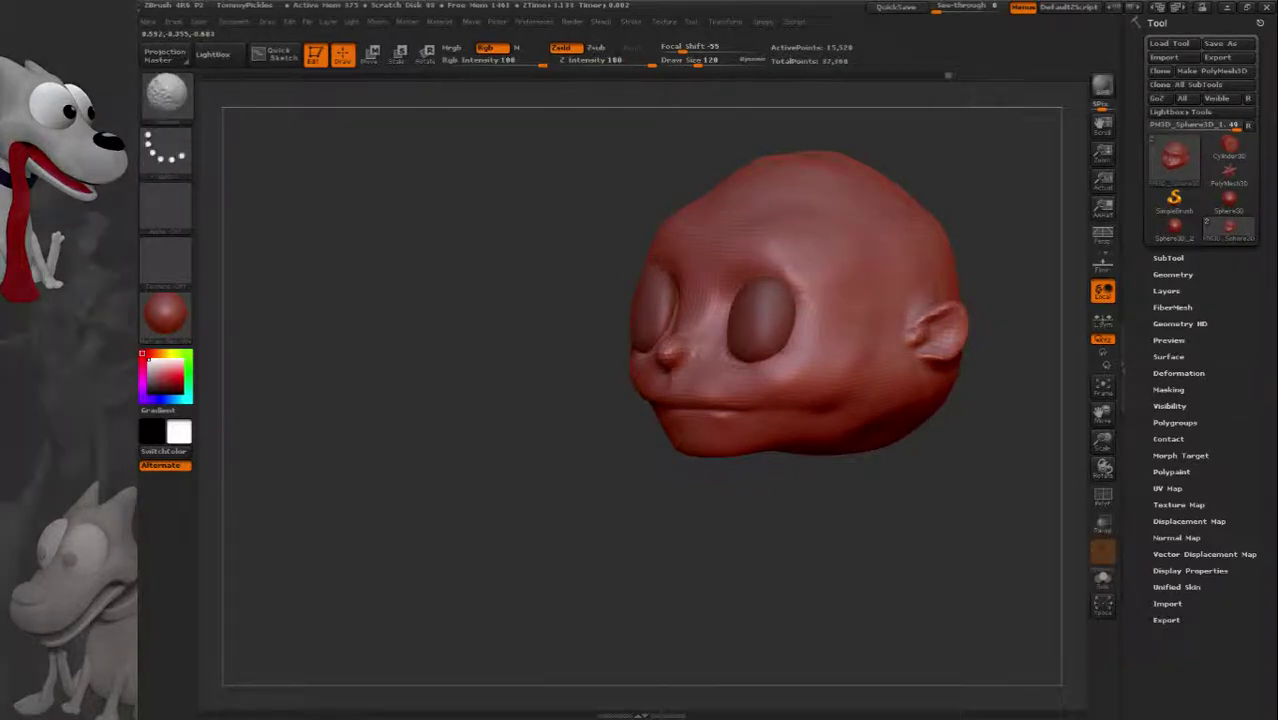
pyautogui.moveTo(800, 565); pyautogui.dragTo(900, 560)
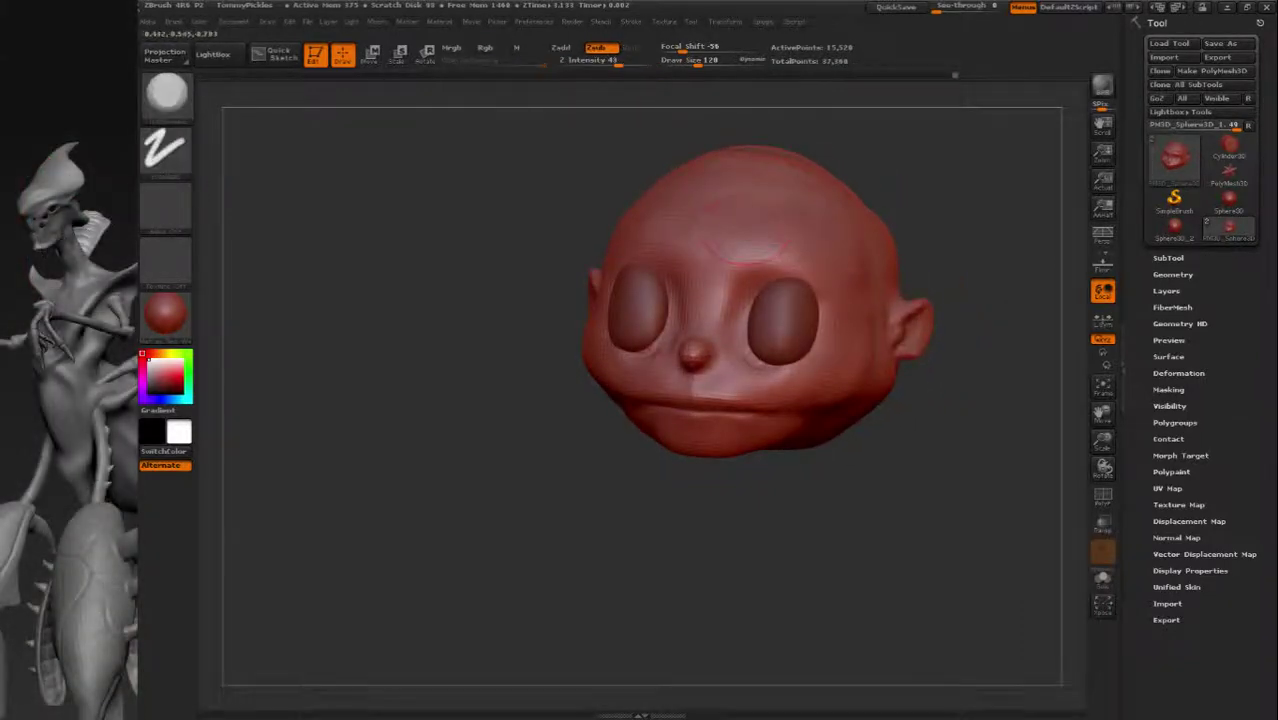
pyautogui.moveTo(619, 246); pyautogui.dragTo(774, 253)
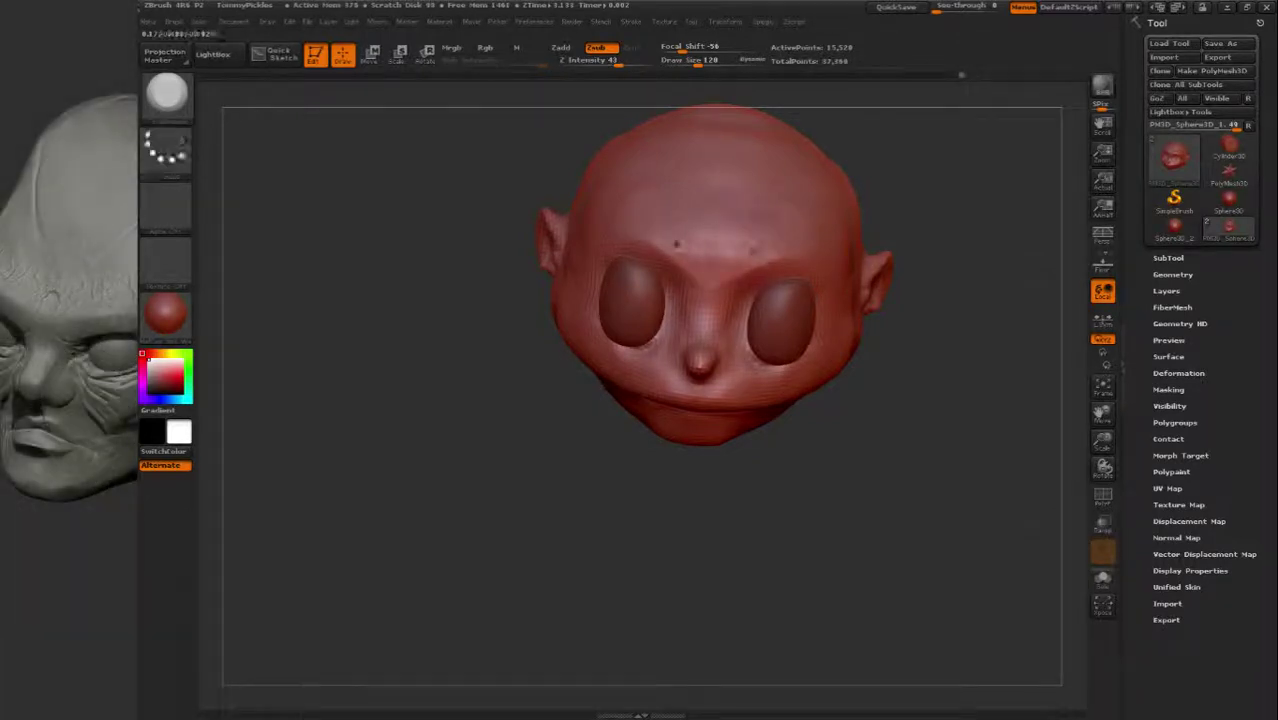
pyautogui.moveTo(700, 228); pyautogui.dragTo(838, 236)
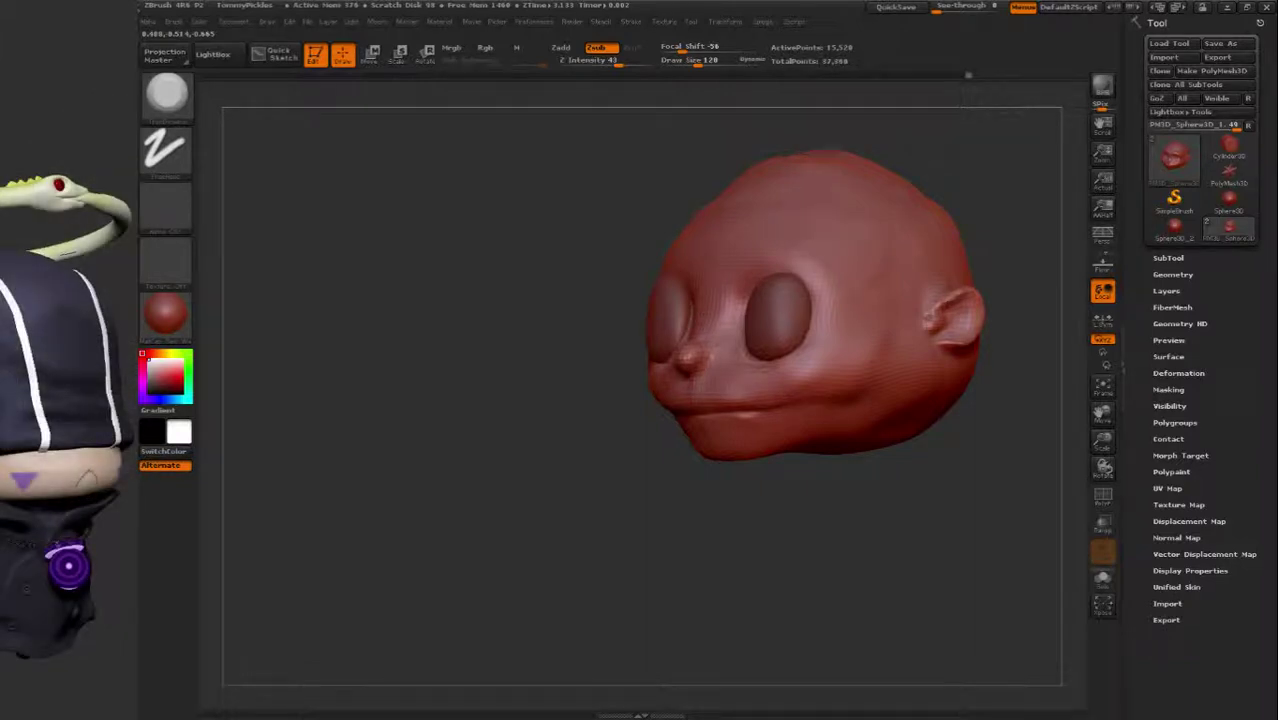
pyautogui.moveTo(816, 254)
pyautogui.mouseDown()
pyautogui.moveTo(738, 318)
pyautogui.moveTo(765, 352)
pyautogui.moveTo(742, 372)
pyautogui.mouseUp()
# Smooth the surface from symmetric front, top and left-side views.
pyautogui.press('b')
pyautogui.press('s')
pyautogui.press('t')
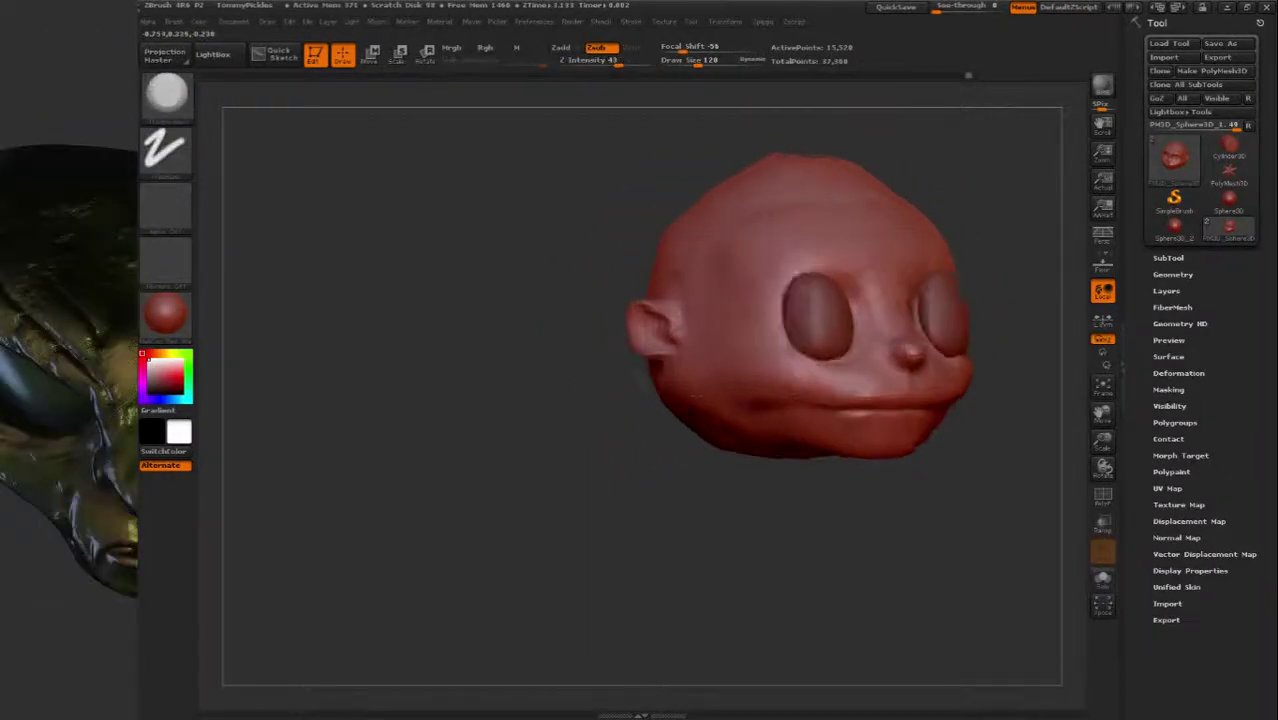
pyautogui.keyDown('shift'); pyautogui.moveTo(745, 370); pyautogui.dragTo(700, 372); pyautogui.keyUp('shift')
pyautogui.moveTo(860, 340); pyautogui.dragTo(893, 338)
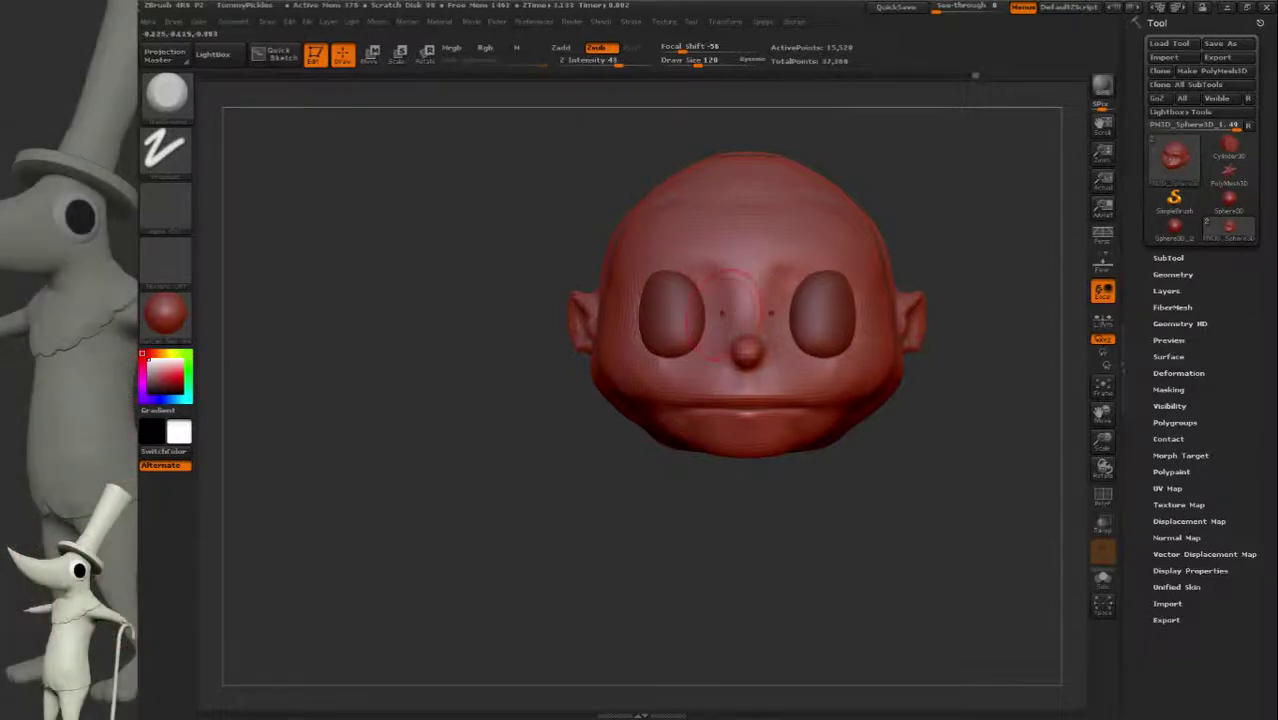
pyautogui.moveTo(857, 243); pyautogui.dragTo(737, 322)
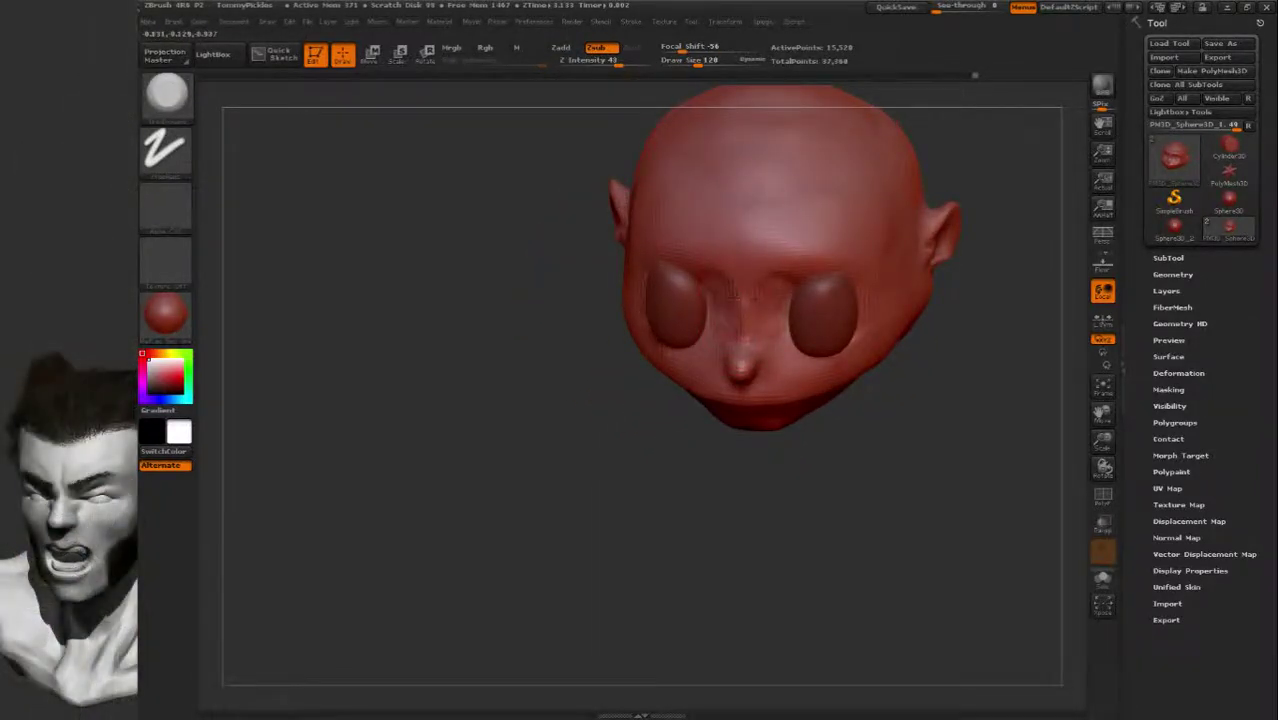
pyautogui.moveTo(683, 264)
pyautogui.mouseDown()
pyautogui.moveTo(742, 268)
pyautogui.moveTo(760, 300)
pyautogui.mouseUp()
pyautogui.press('b')
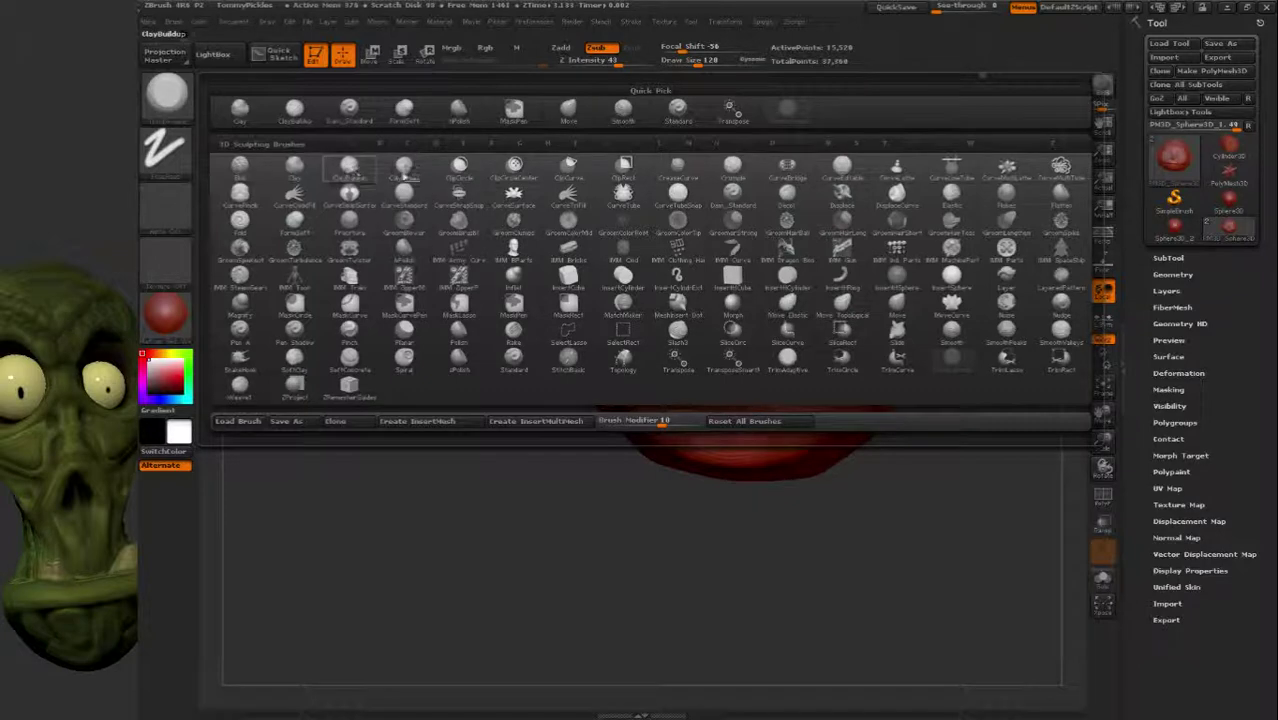
# Stroke GroomTurbulence over the face and forehead, then view the head in profile and three-quarter.
pyautogui.click(303, 246)
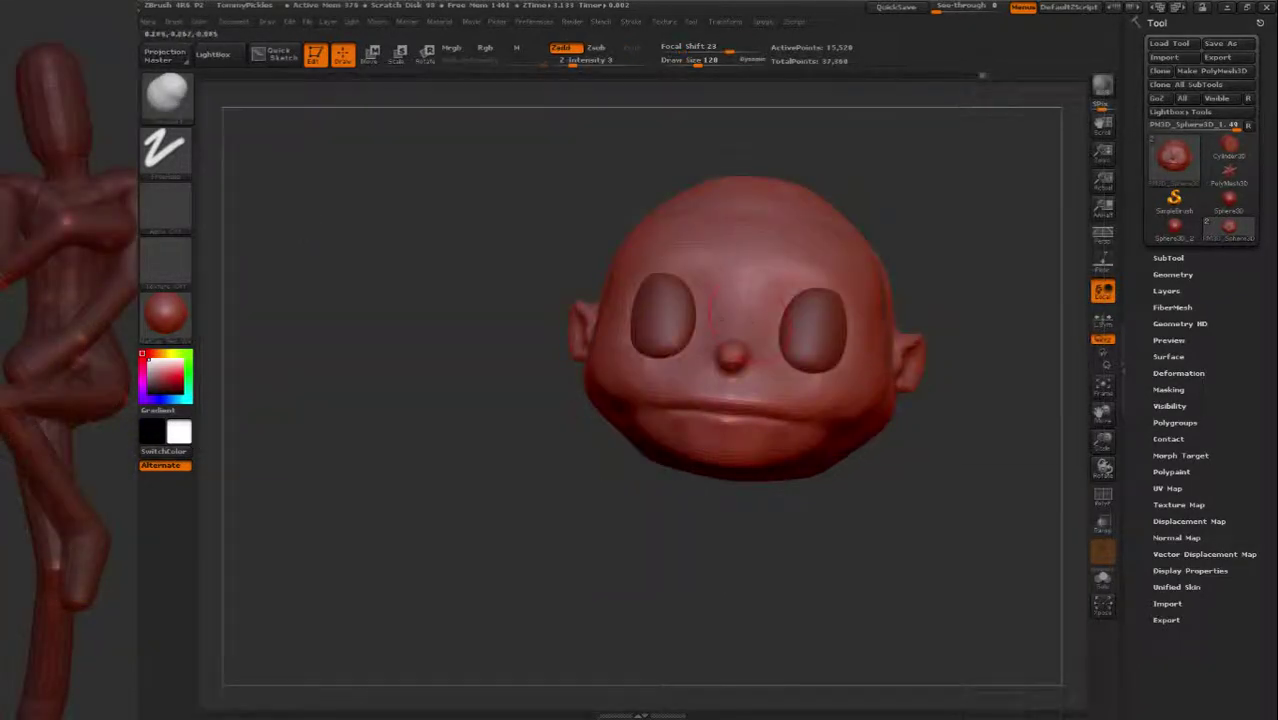
pyautogui.moveTo(420, 400); pyautogui.dragTo(380, 395)
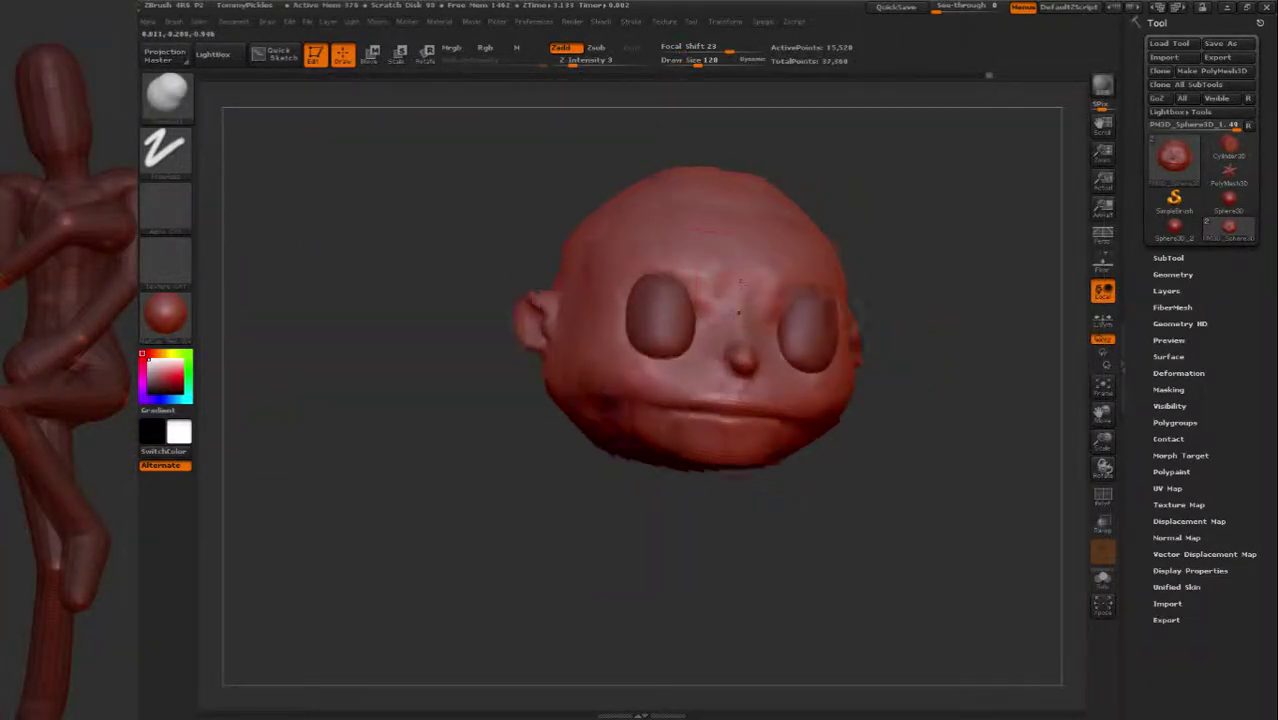
pyautogui.moveTo(720, 220); pyautogui.dragTo(653, 352)
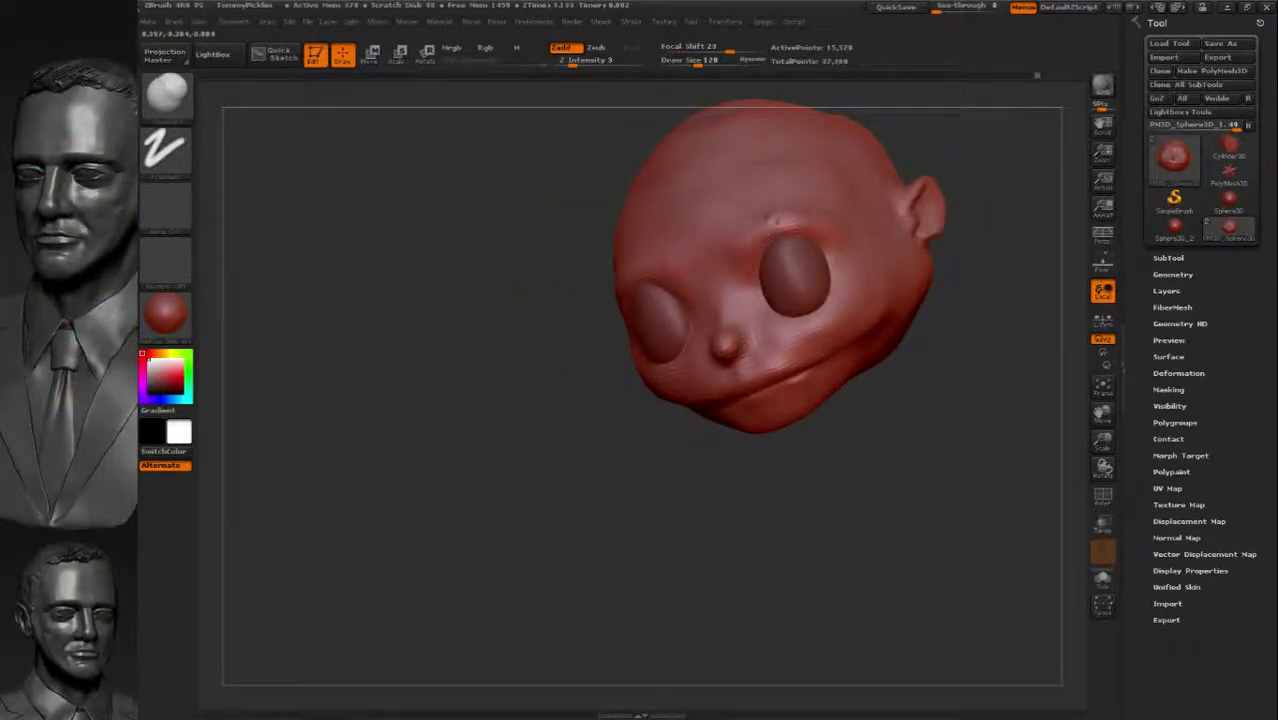
pyautogui.moveTo(907, 186)
pyautogui.mouseDown()
pyautogui.moveTo(799, 306)
pyautogui.moveTo(697, 352)
pyautogui.mouseUp()
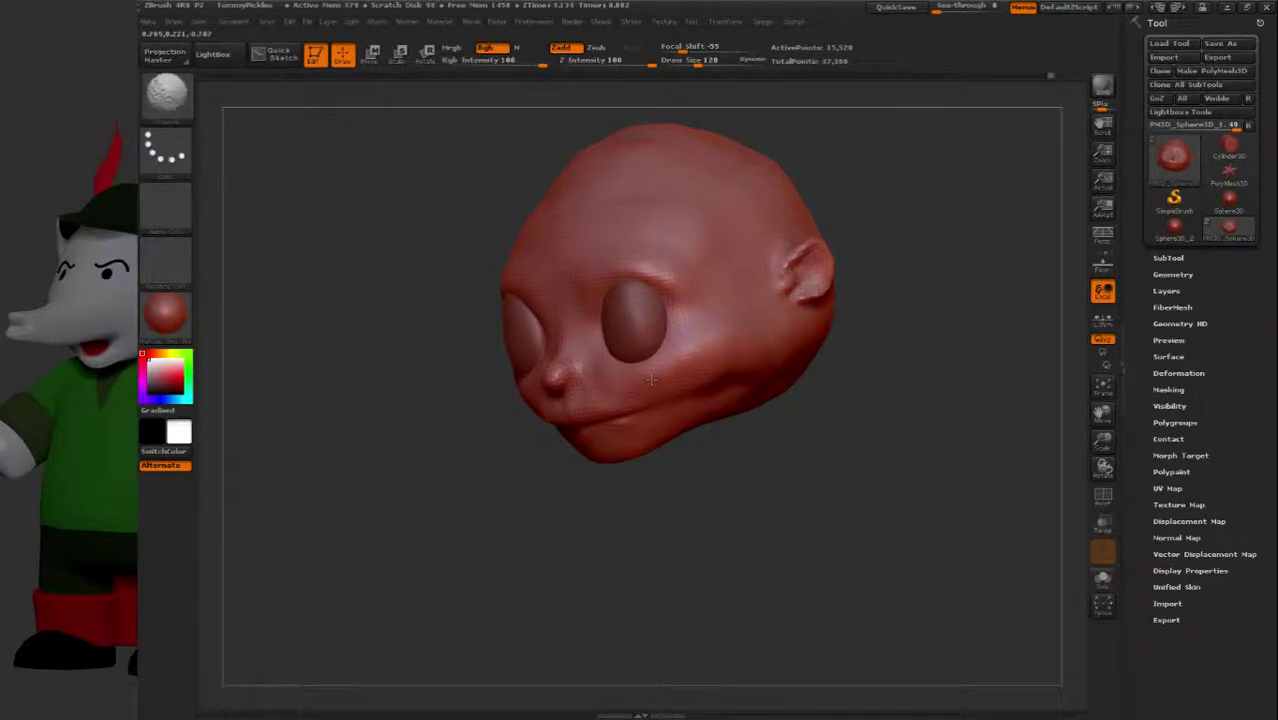
pyautogui.moveTo(651, 378); pyautogui.dragTo(650, 219)
# Pick a groom brush and shrink the Draw Size to 76.
pyautogui.press('b')
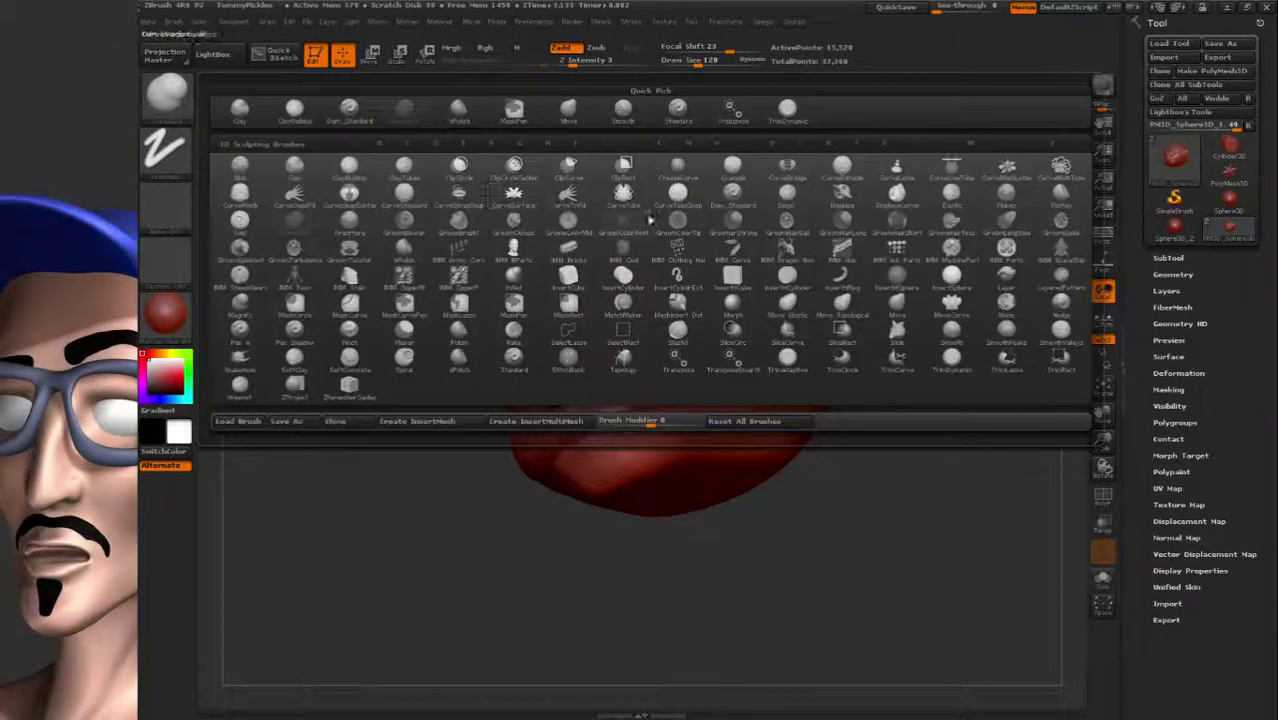
pyautogui.click(785, 220)
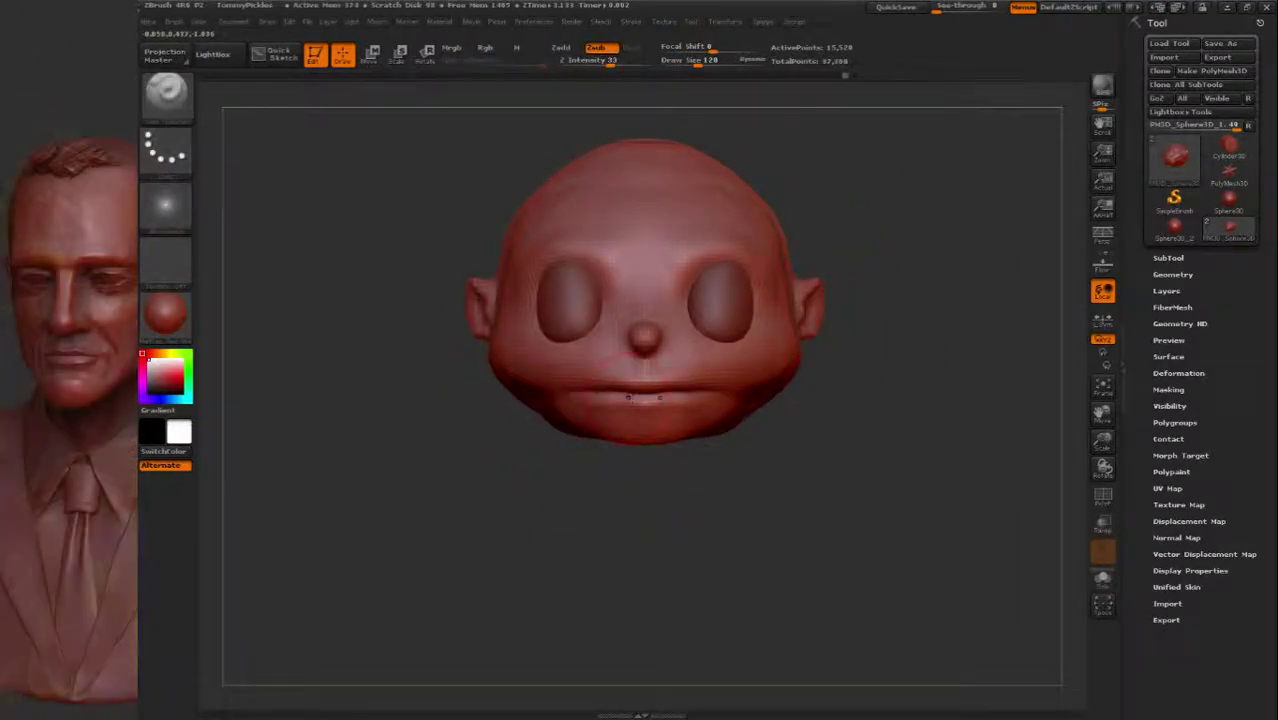
pyautogui.moveTo(527, 385); pyautogui.dragTo(637, 392)
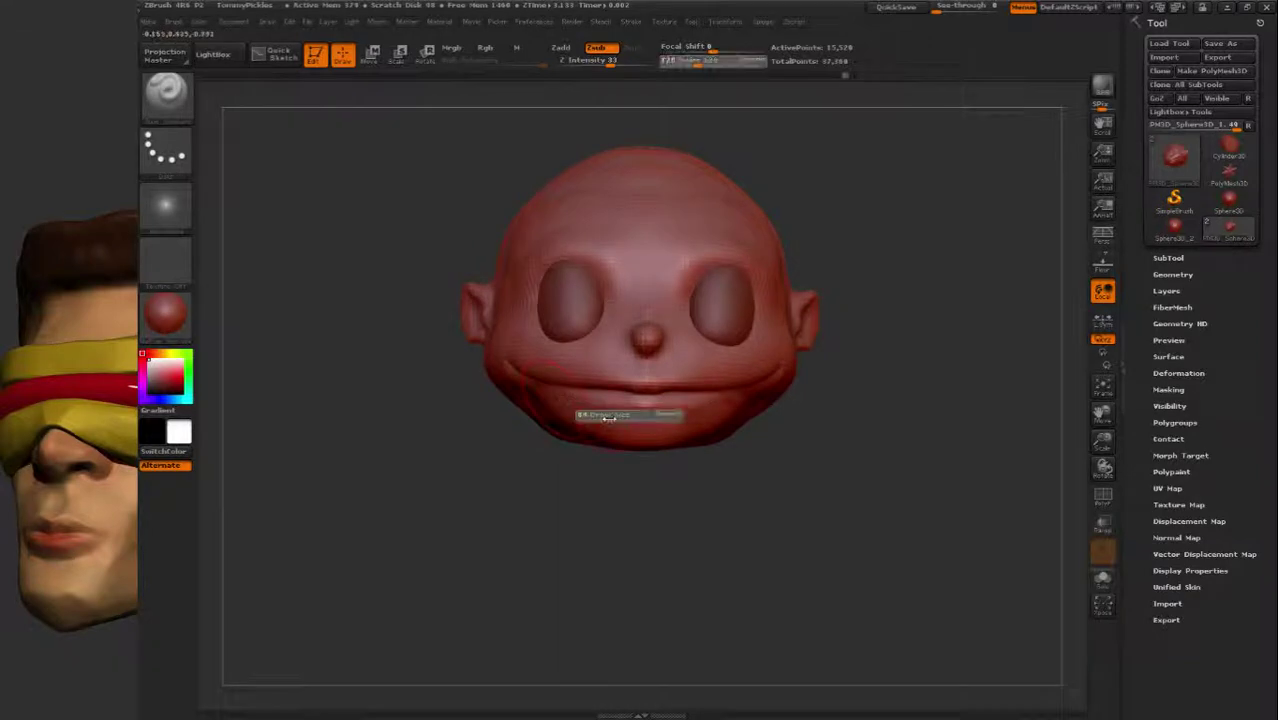
pyautogui.moveTo(605, 418)
pyautogui.mouseDown()
pyautogui.moveTo(530, 350)
pyautogui.moveTo(520, 365)
pyautogui.moveTo(545, 392)
pyautogui.mouseUp()
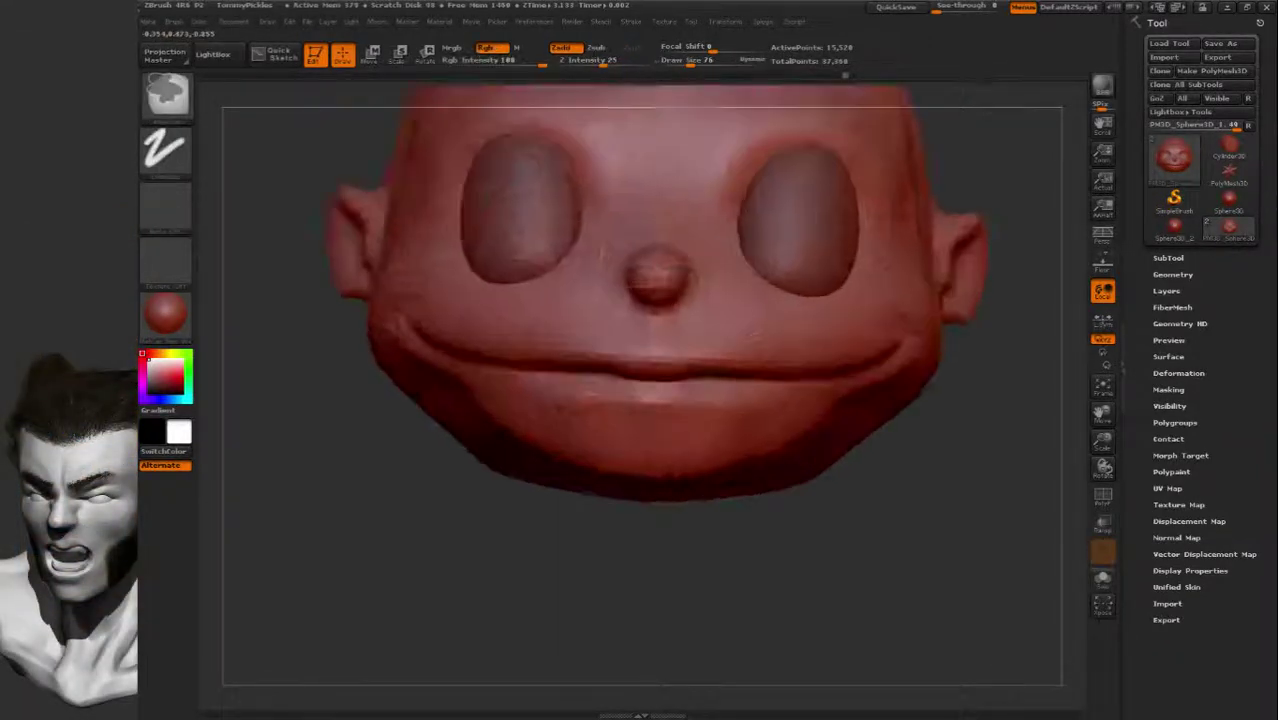
# Switch to a freehand Zsub brush at Z Intensity 33 and carve a deeper crease along the mouth.
pyautogui.press('b')
pyautogui.press('s')
pyautogui.press('t')
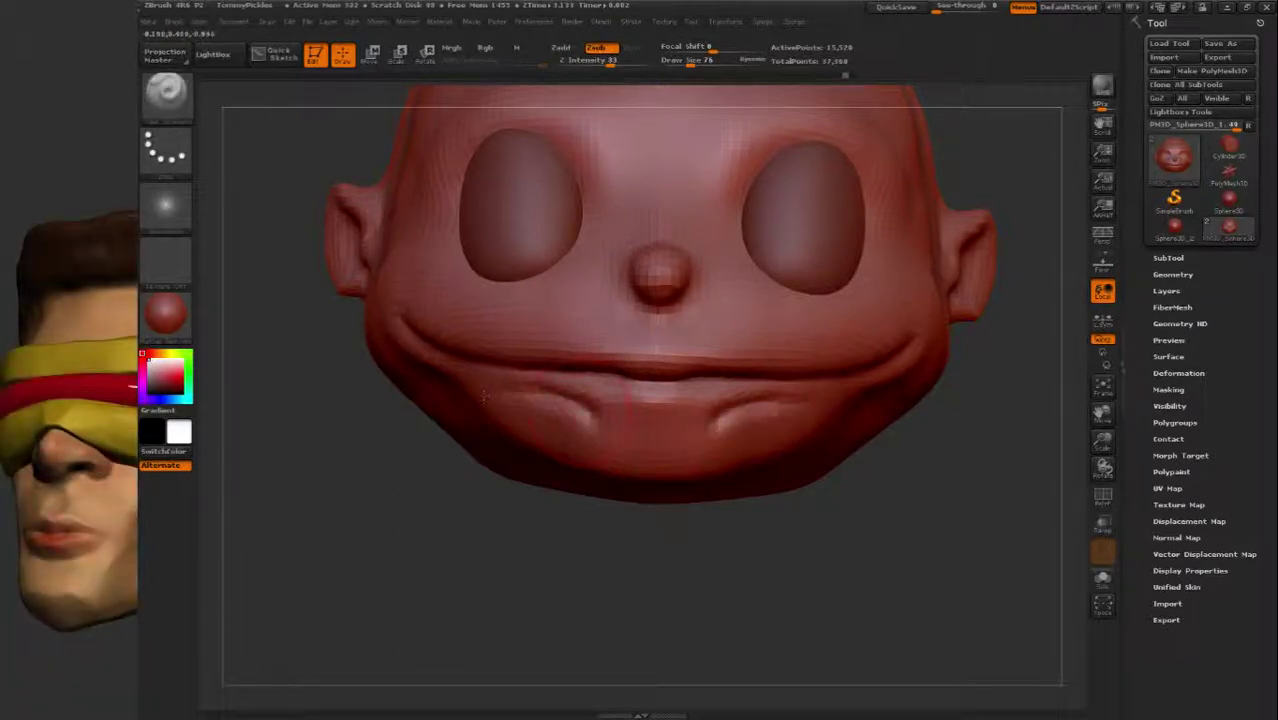
pyautogui.moveTo(590, 398); pyautogui.dragTo(500, 400)
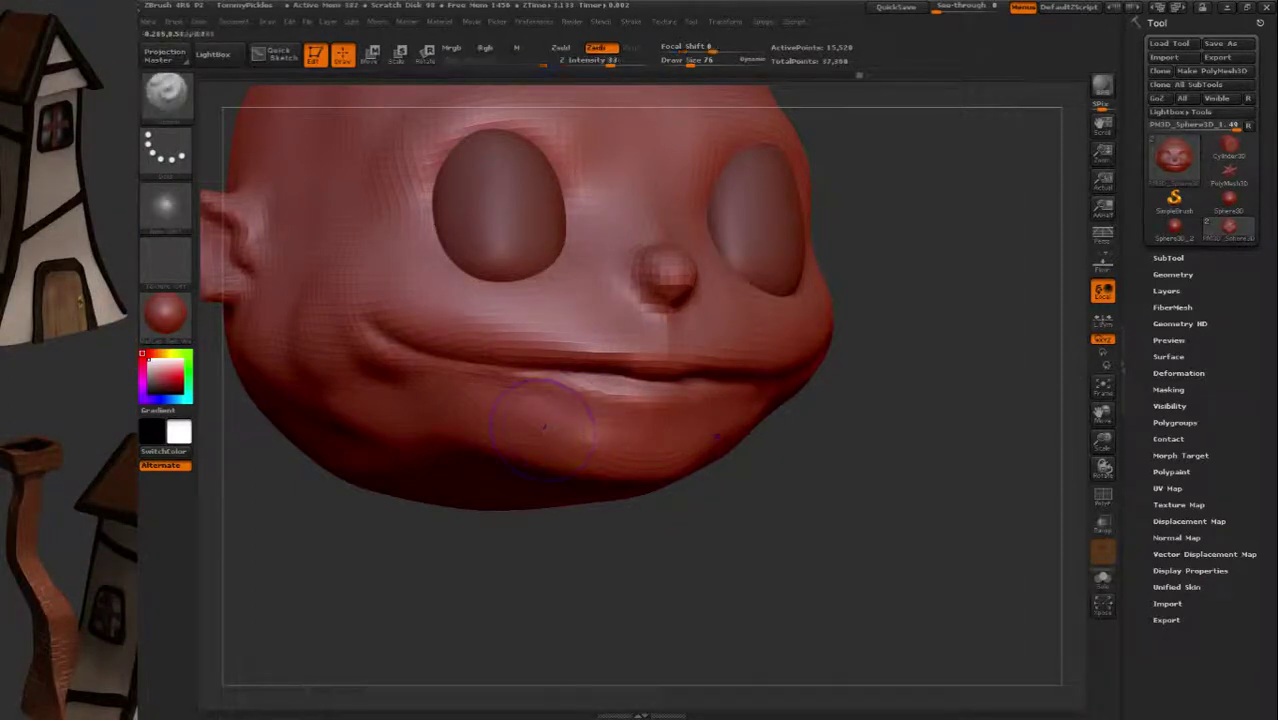
pyautogui.moveTo(425, 382); pyautogui.dragTo(570, 390)
pyautogui.press('b')
pyautogui.press('s')
pyautogui.press('t')
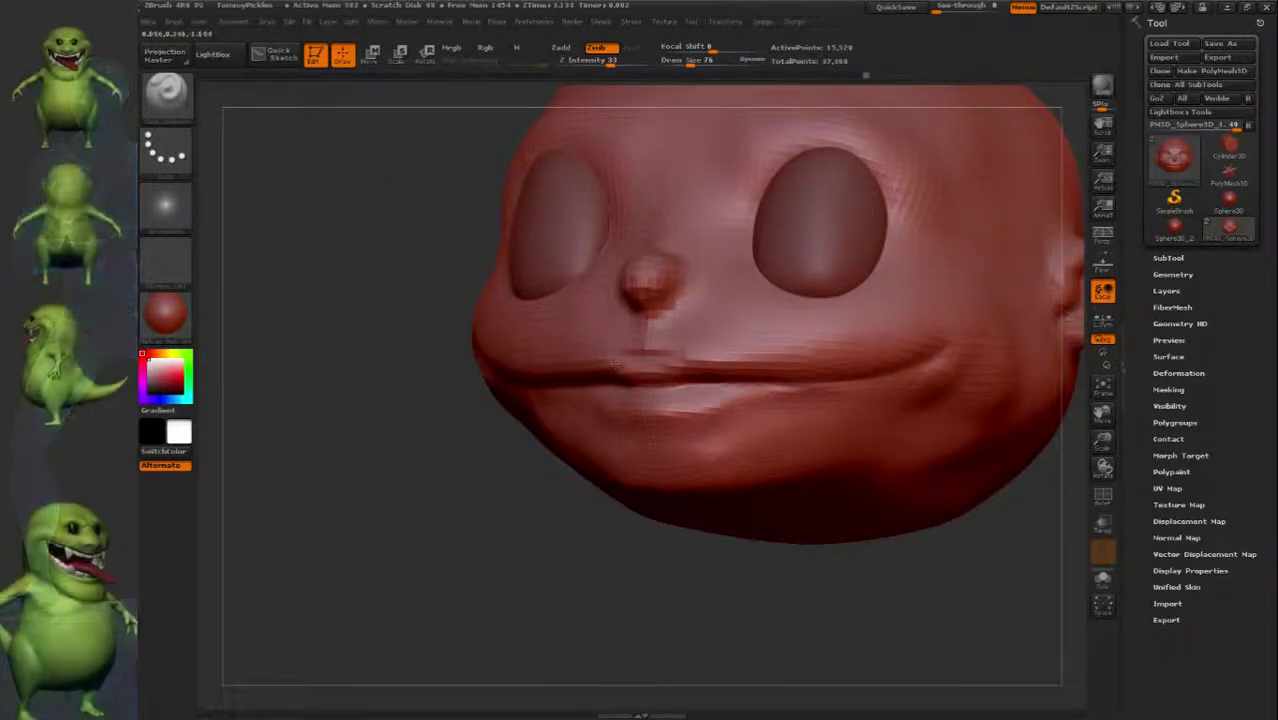
pyautogui.moveTo(612, 368); pyautogui.dragTo(708, 404)
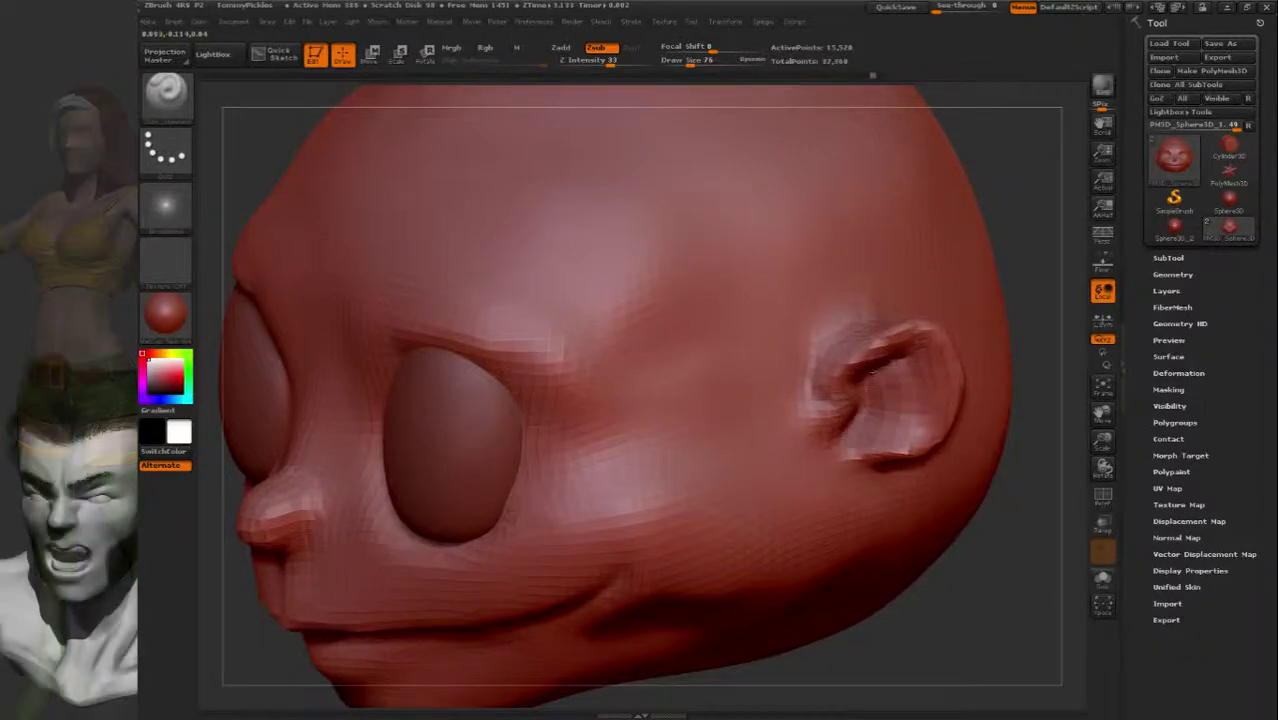
pyautogui.moveTo(509, 272); pyautogui.dragTo(840, 118)
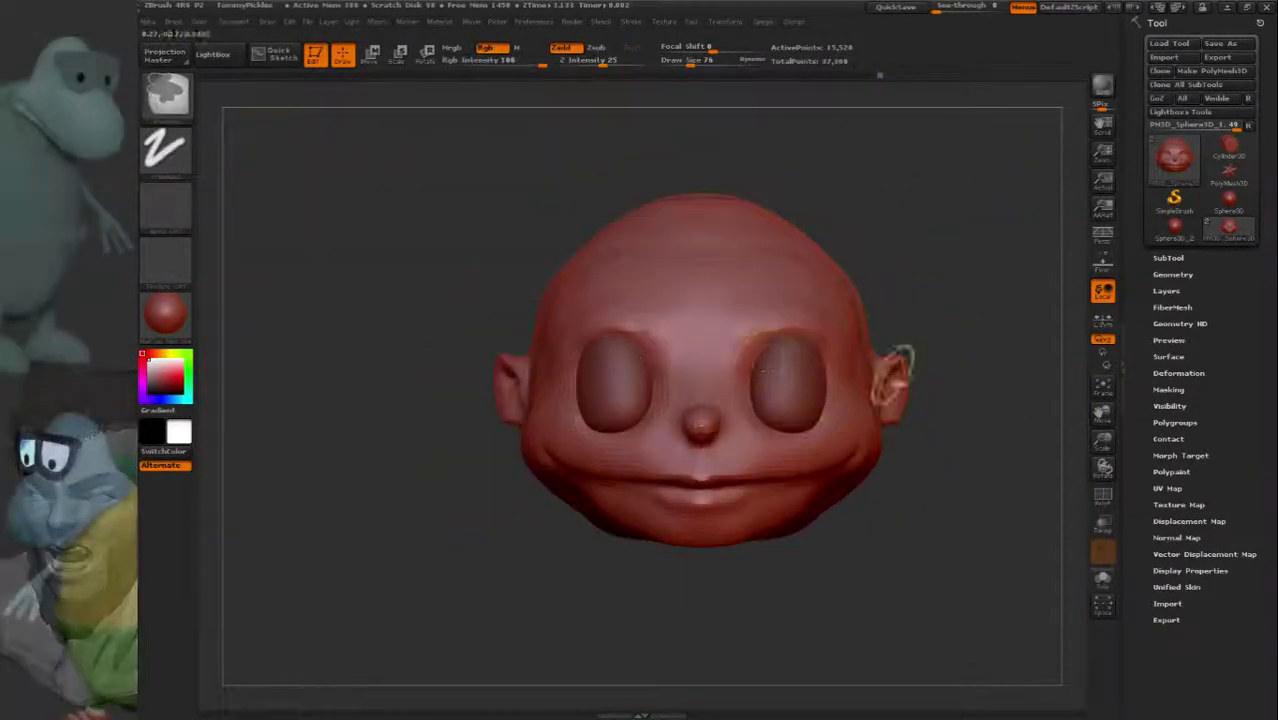
# Choose a new brush at Draw Size 125 and view the head from side and three-quarter angles.
pyautogui.press('b')
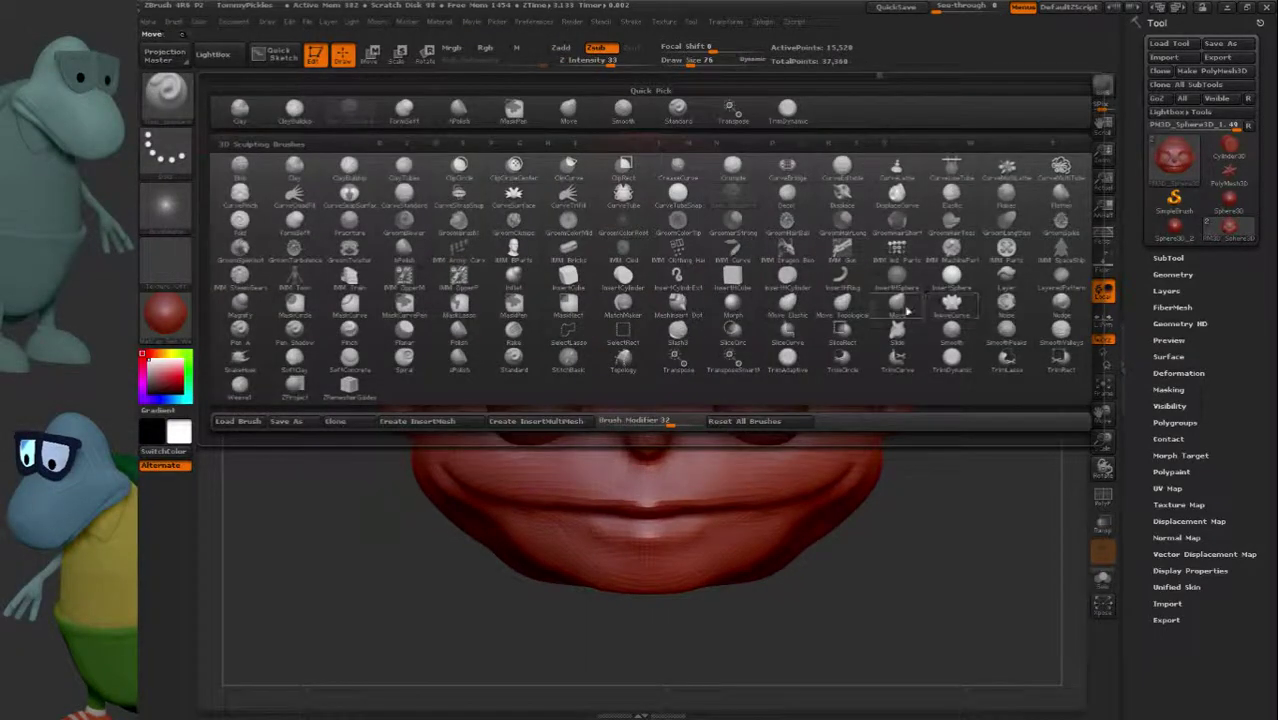
pyautogui.click(906, 312)
pyautogui.moveTo(943, 384); pyautogui.dragTo(952, 384)
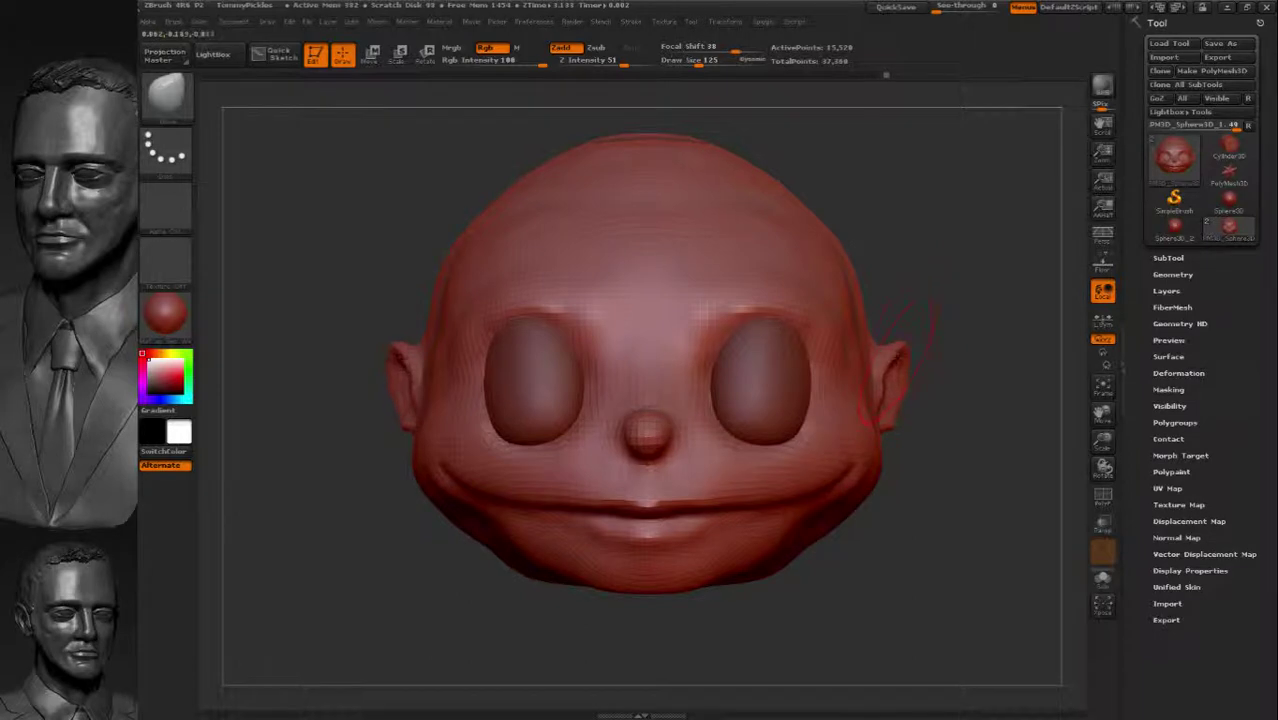
pyautogui.moveTo(915, 392)
pyautogui.mouseDown()
pyautogui.moveTo(820, 405)
pyautogui.moveTo(850, 385)
pyautogui.moveTo(790, 390)
pyautogui.mouseUp()
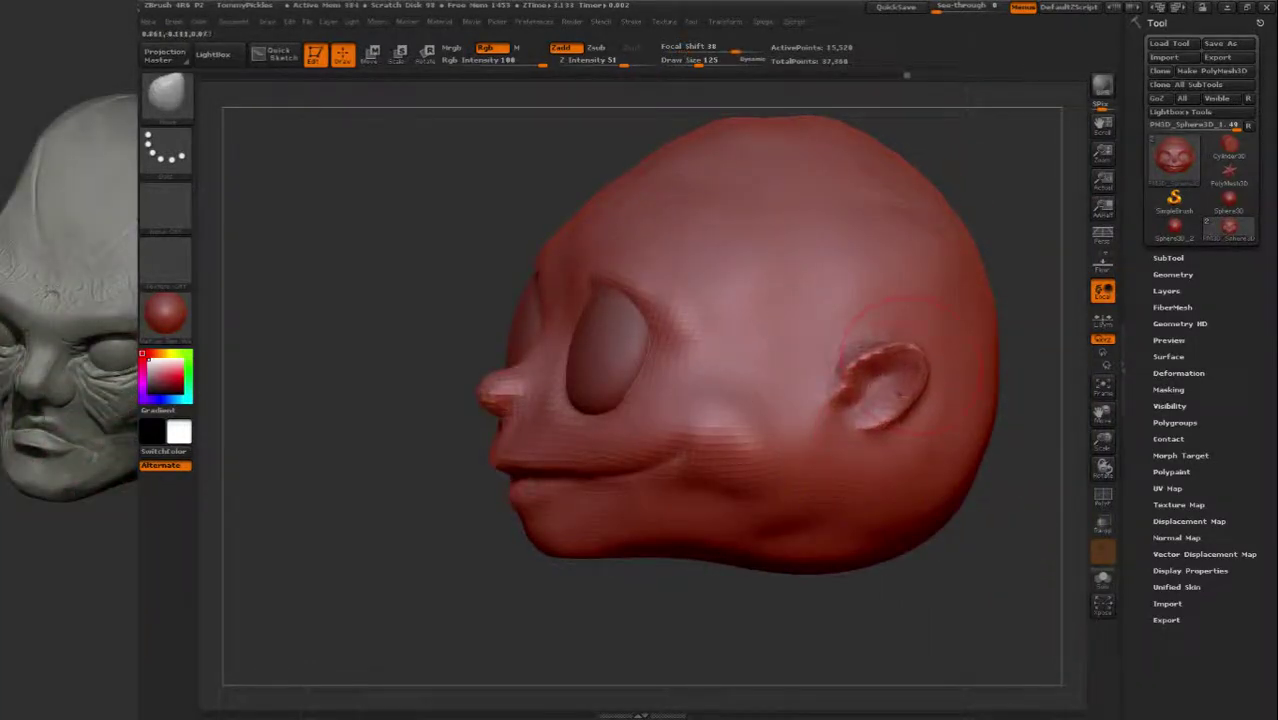
pyautogui.moveTo(945, 375); pyautogui.dragTo(975, 357)
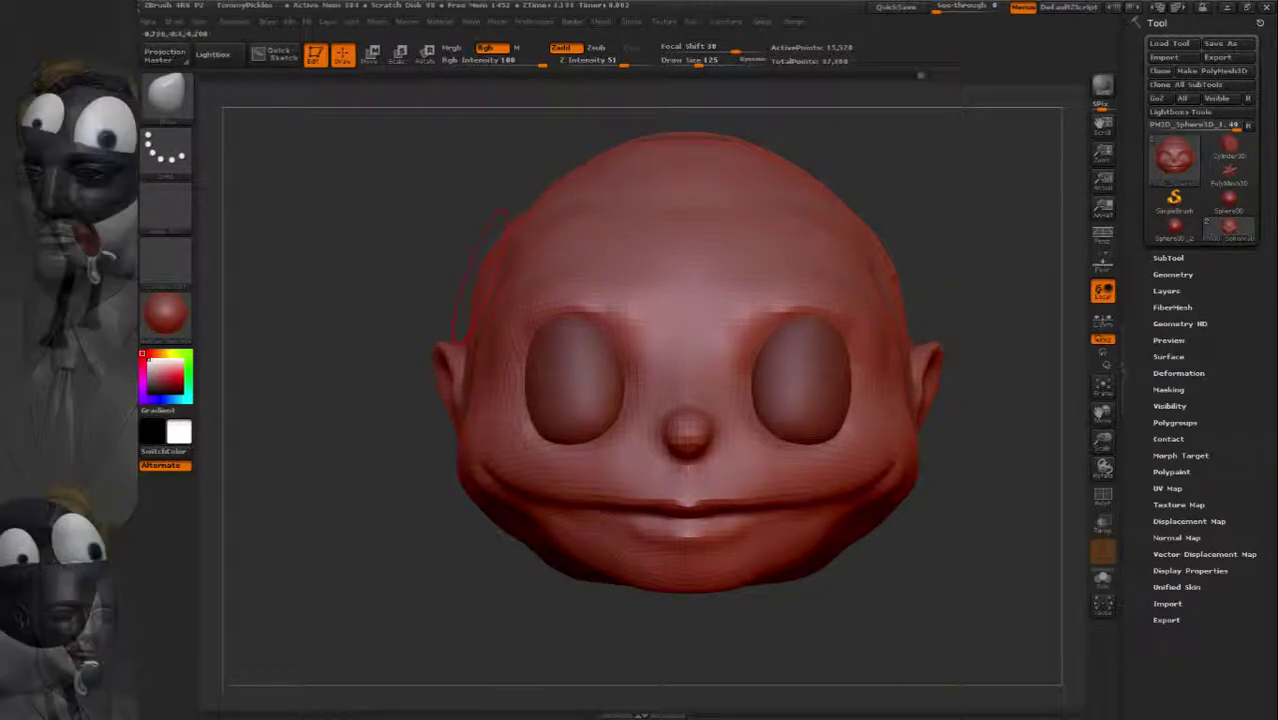
pyautogui.moveTo(505, 262)
pyautogui.mouseDown()
pyautogui.moveTo(465, 278)
pyautogui.moveTo(488, 268)
pyautogui.mouseUp()
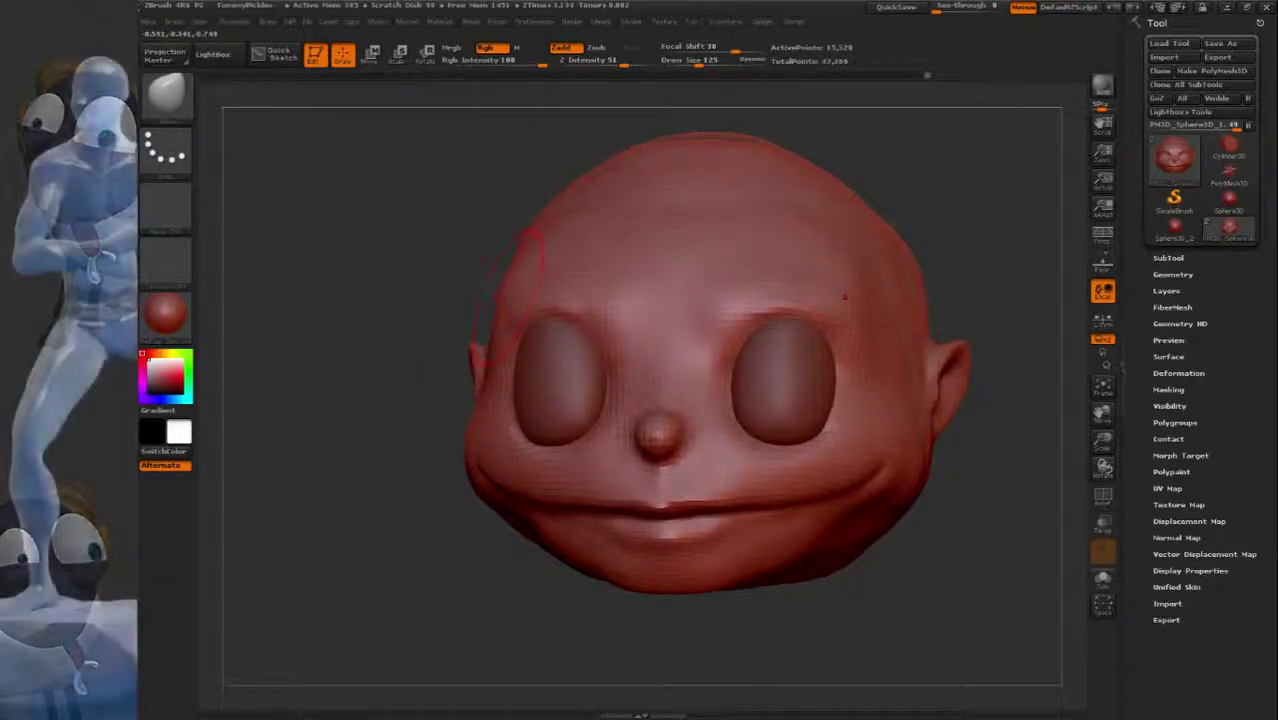
pyautogui.moveTo(508, 280); pyautogui.dragTo(460, 285)
pyautogui.moveTo(678, 275)
pyautogui.mouseDown()
pyautogui.moveTo(647, 258)
pyautogui.moveTo(770, 248)
pyautogui.moveTo(627, 262)
pyautogui.moveTo(560, 290)
pyautogui.mouseUp()
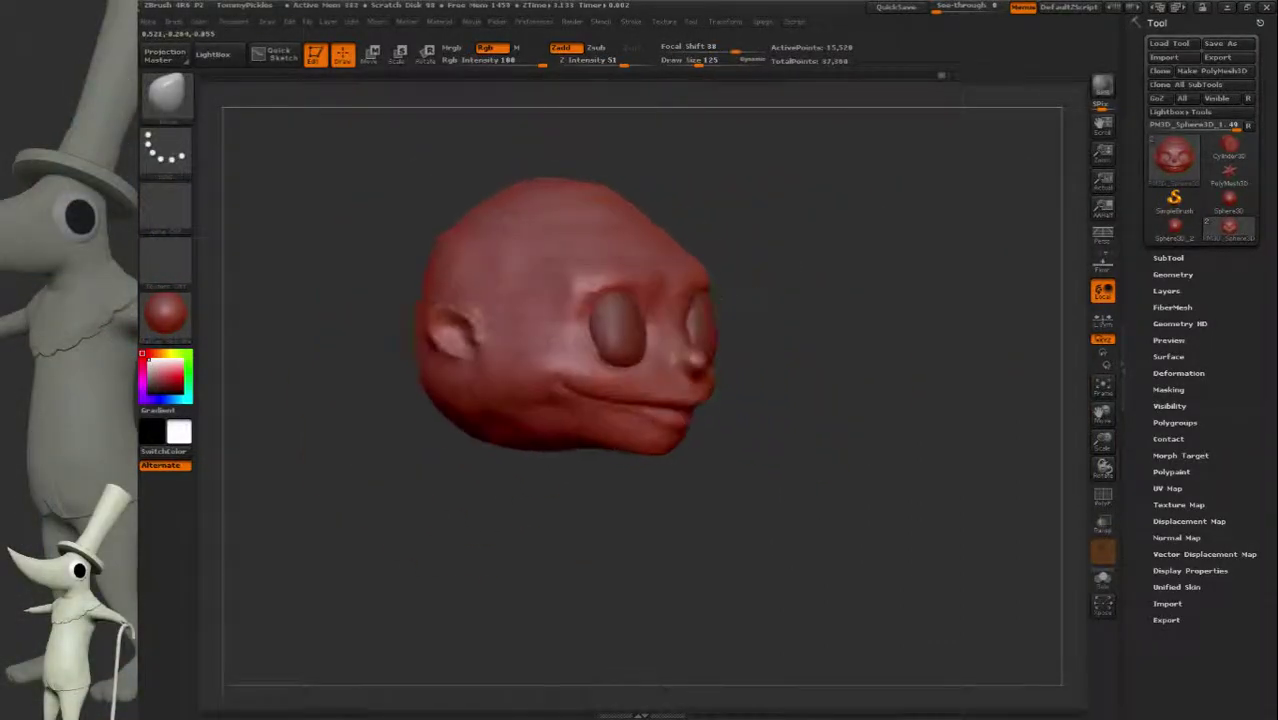
pyautogui.moveTo(700, 300)
pyautogui.mouseDown()
pyautogui.moveTo(739, 320)
pyautogui.moveTo(757, 479)
pyautogui.mouseUp()
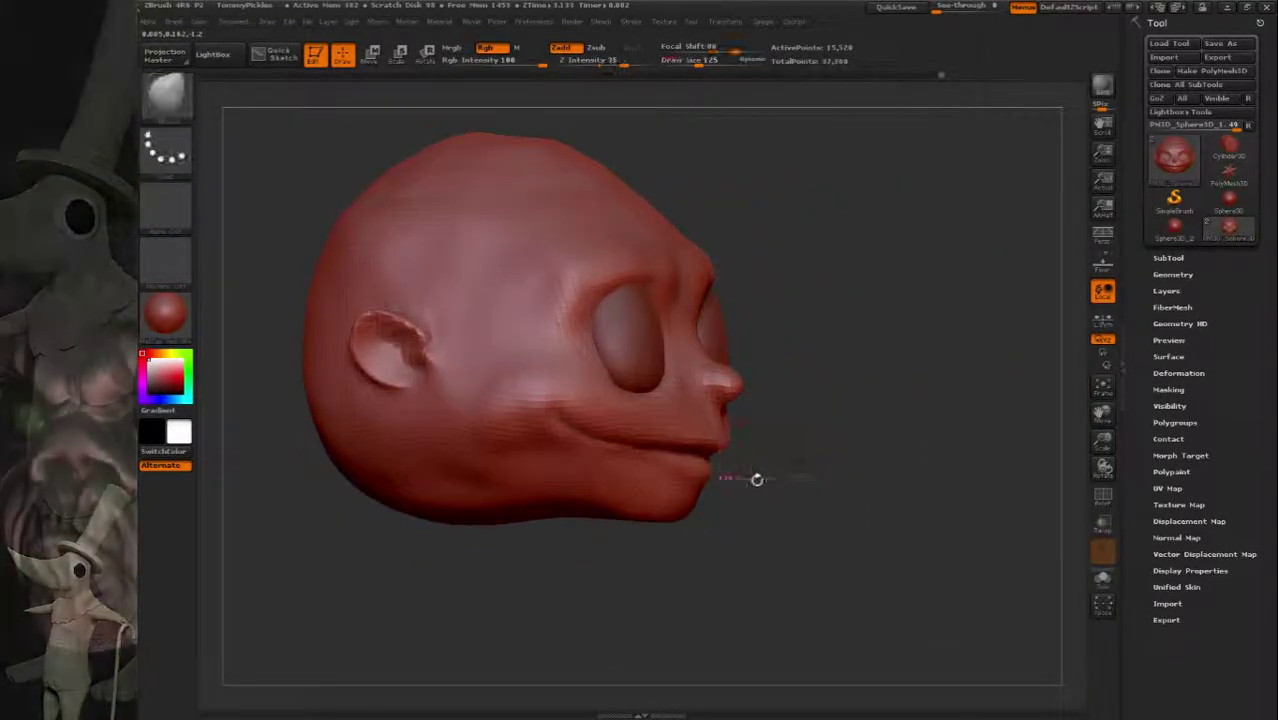
# Enlarge the brush to size 351, push the cheek bulges inward and smooth the lumpy jaw.
pyautogui.press('s')
pyautogui.moveTo(623, 512)
pyautogui.mouseDown()
pyautogui.moveTo(575, 507)
pyautogui.moveTo(671, 471)
pyautogui.mouseUp()
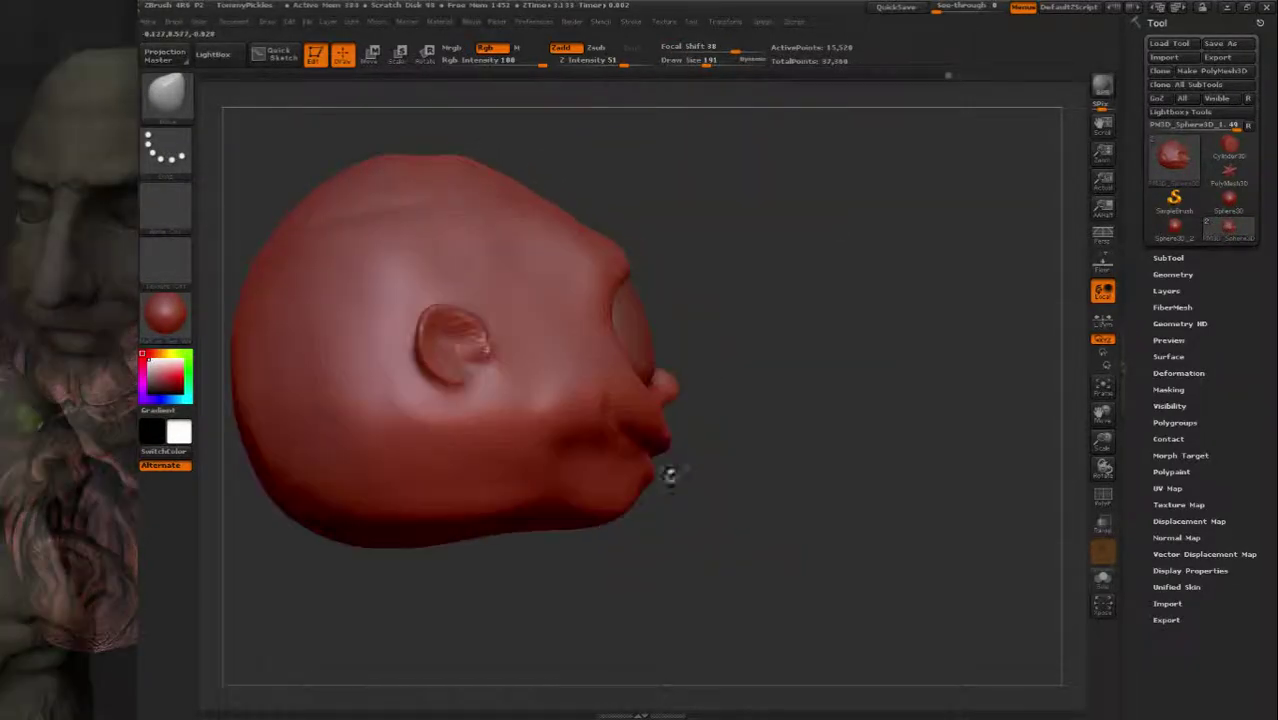
pyautogui.moveTo(590, 472); pyautogui.dragTo(705, 525)
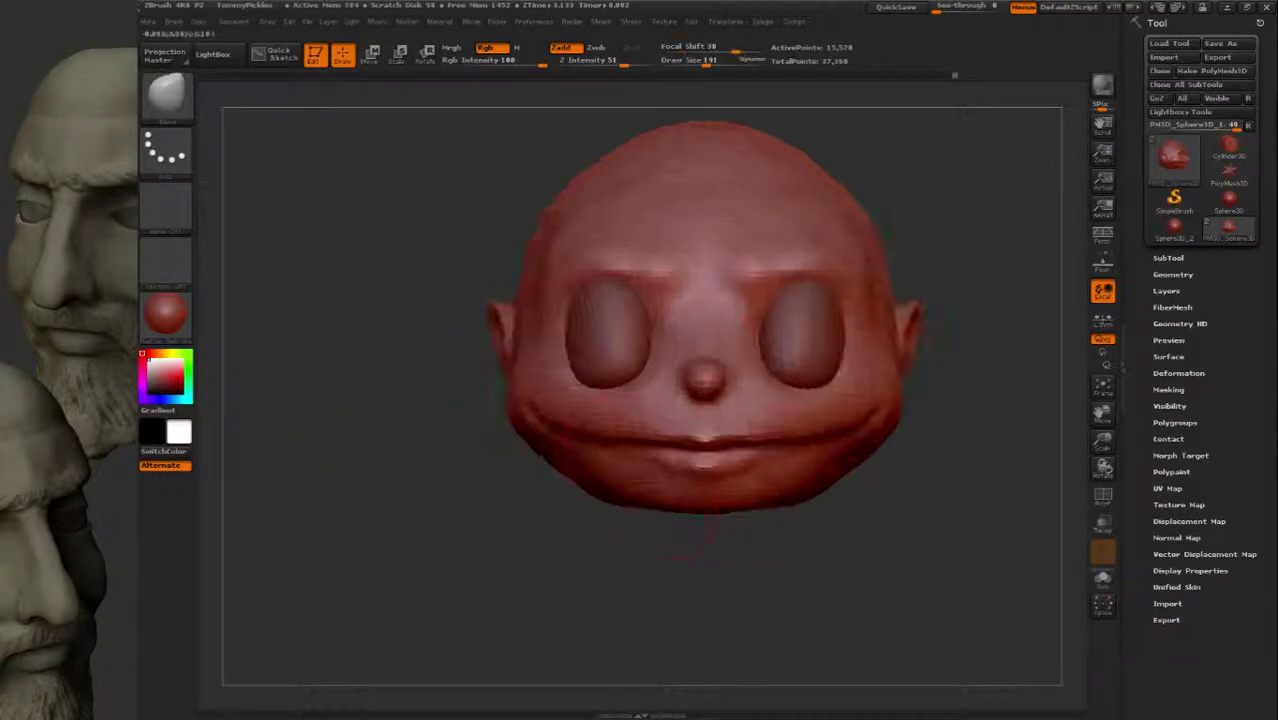
pyautogui.moveTo(640, 487)
pyautogui.mouseDown()
pyautogui.moveTo(578, 475)
pyautogui.moveTo(706, 501)
pyautogui.mouseUp()
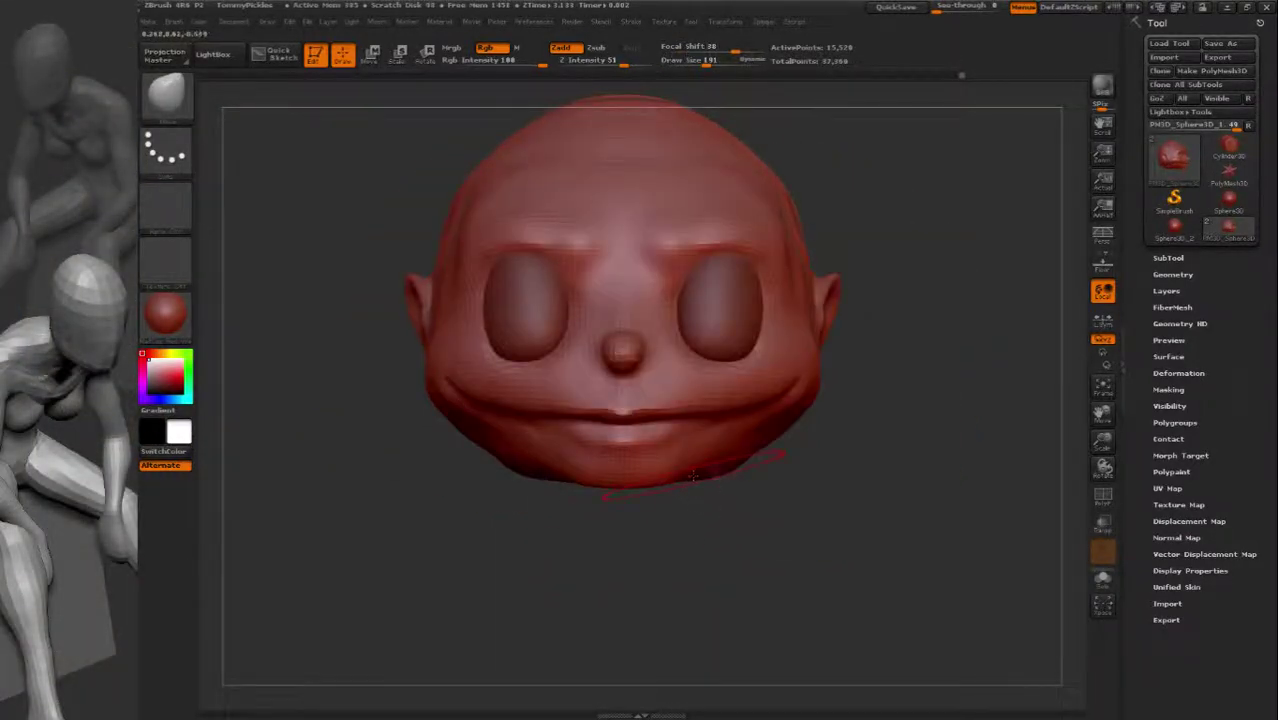
pyautogui.press('s')
pyautogui.moveTo(428, 472); pyautogui.dragTo(470, 472)
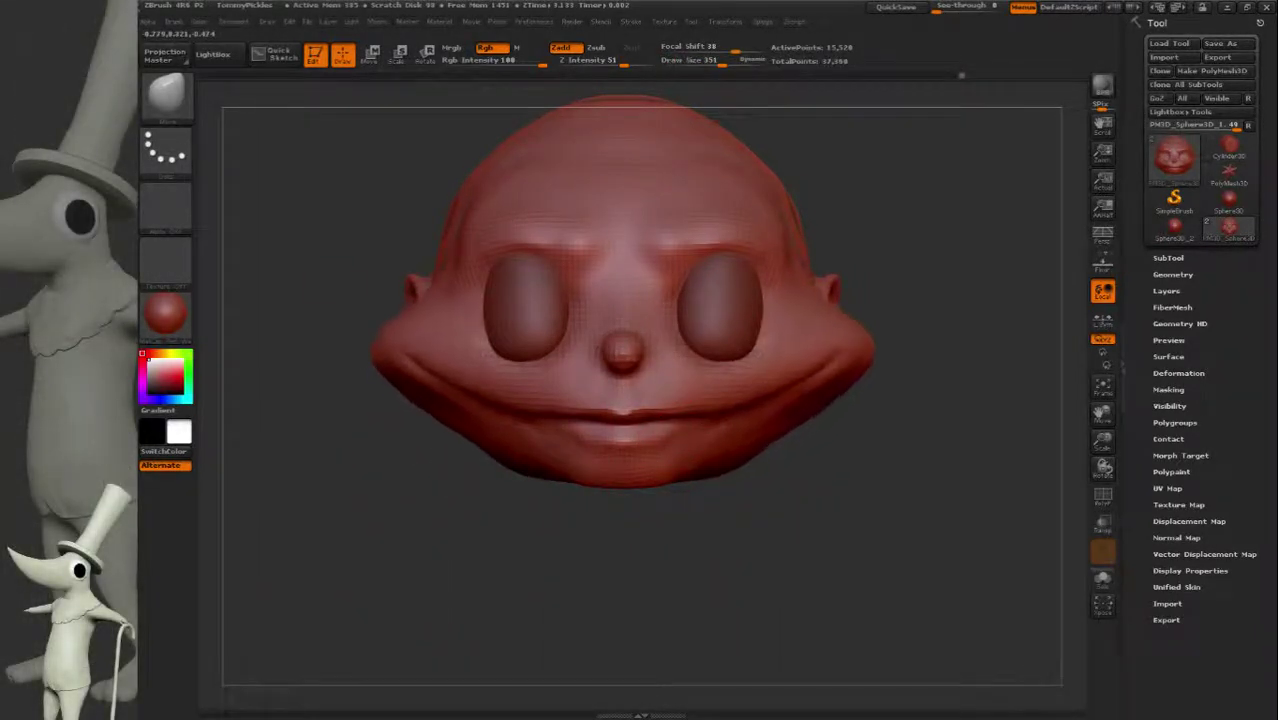
pyautogui.moveTo(385, 370); pyautogui.dragTo(445, 375)
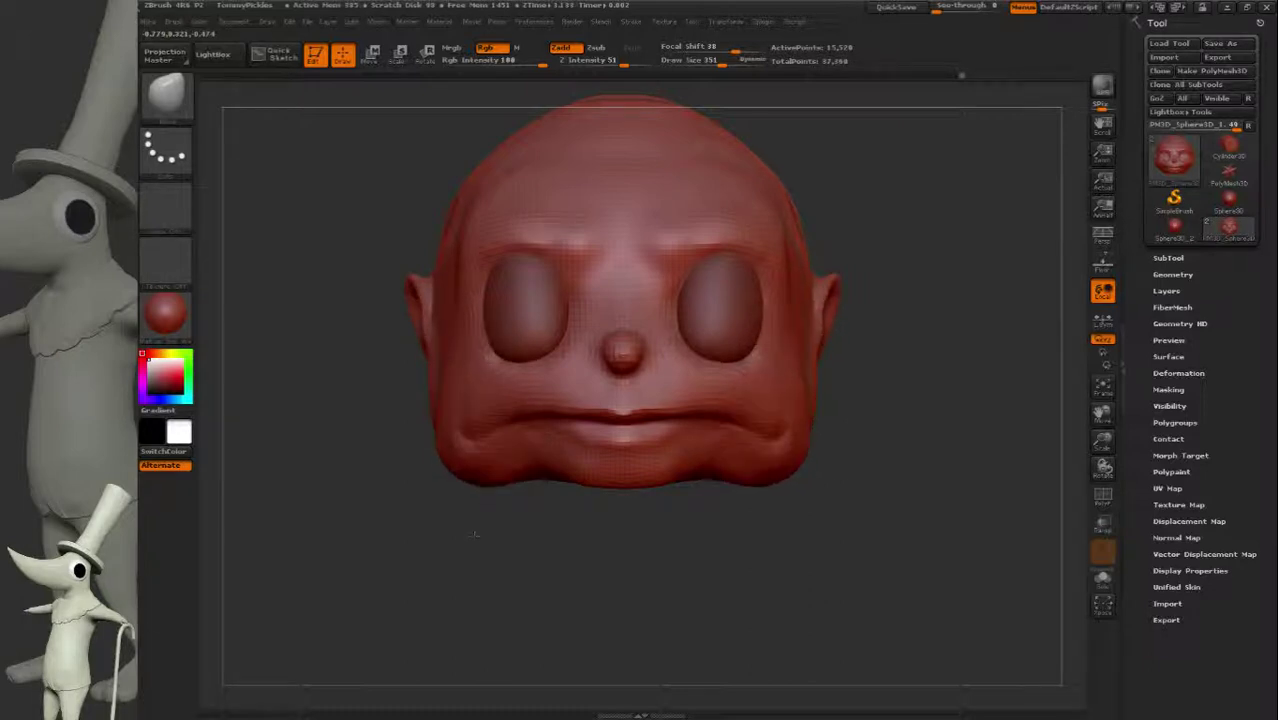
pyautogui.keyDown('shift'); pyautogui.moveTo(470, 465); pyautogui.dragTo(502, 397); pyautogui.keyUp('shift')
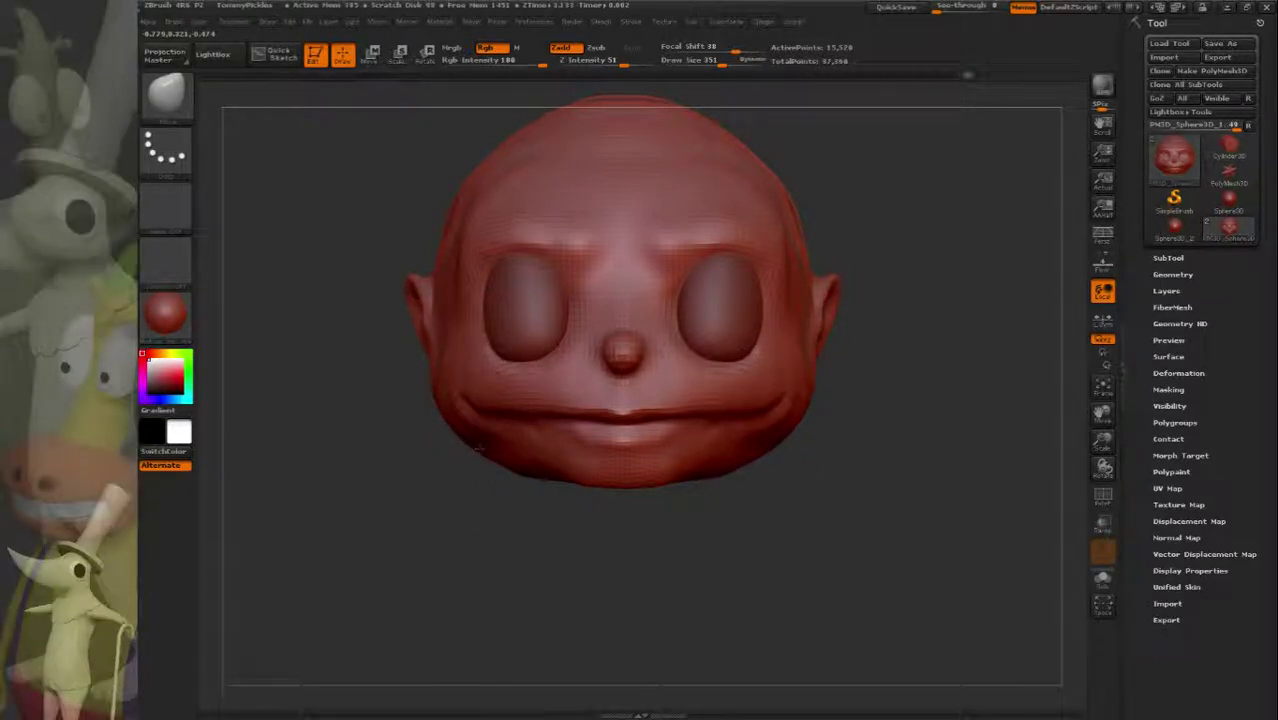
# Shrink the brush to size 198 and check the head from side and three-quarter views.
pyautogui.moveTo(760, 512)
pyautogui.mouseDown()
pyautogui.moveTo(800, 373)
pyautogui.moveTo(632, 447)
pyautogui.moveTo(745, 420)
pyautogui.mouseUp()
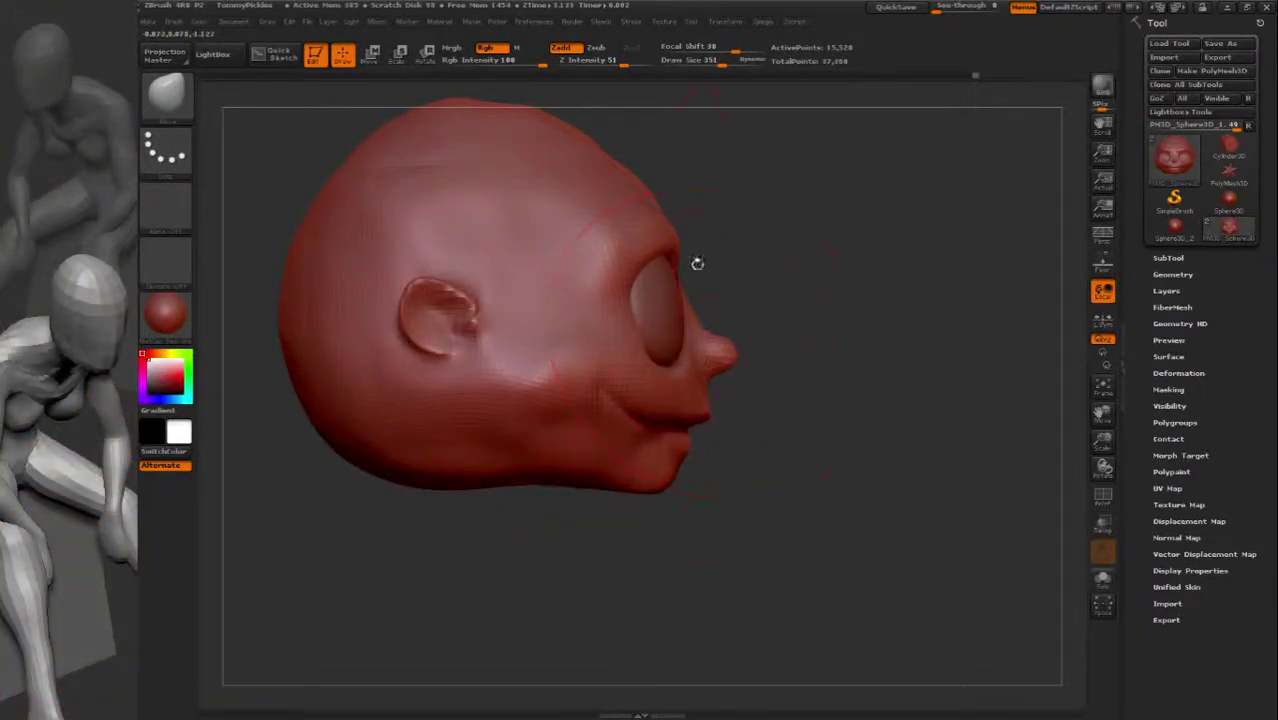
pyautogui.moveTo(697, 263); pyautogui.dragTo(688, 259)
pyautogui.press('s')
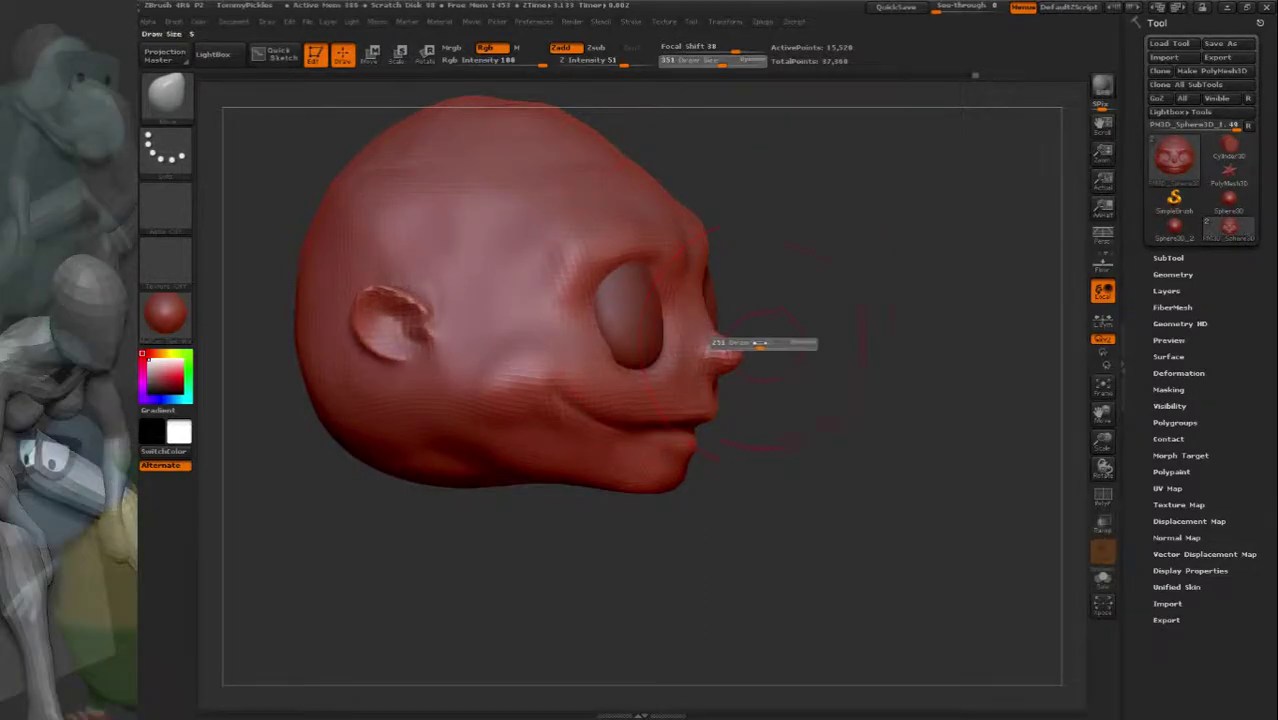
pyautogui.click(730, 340)
pyautogui.moveTo(718, 366)
pyautogui.mouseDown()
pyautogui.moveTo(765, 345)
pyautogui.moveTo(619, 412)
pyautogui.moveTo(728, 306)
pyautogui.mouseUp()
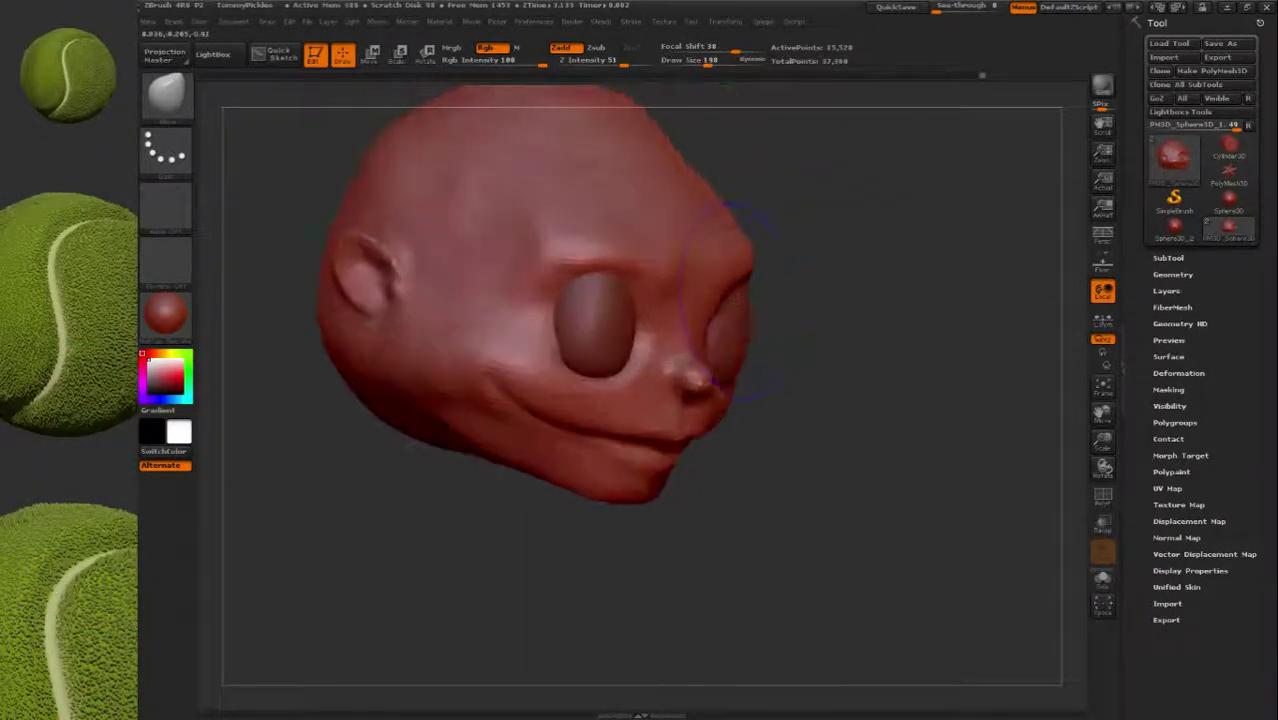
pyautogui.moveTo(735, 377); pyautogui.dragTo(833, 412)
# Switch to a gentler freehand clay-adding brush and build up the face from side, chin and front.
pyautogui.press('b')
pyautogui.press('c')
pyautogui.press('b')
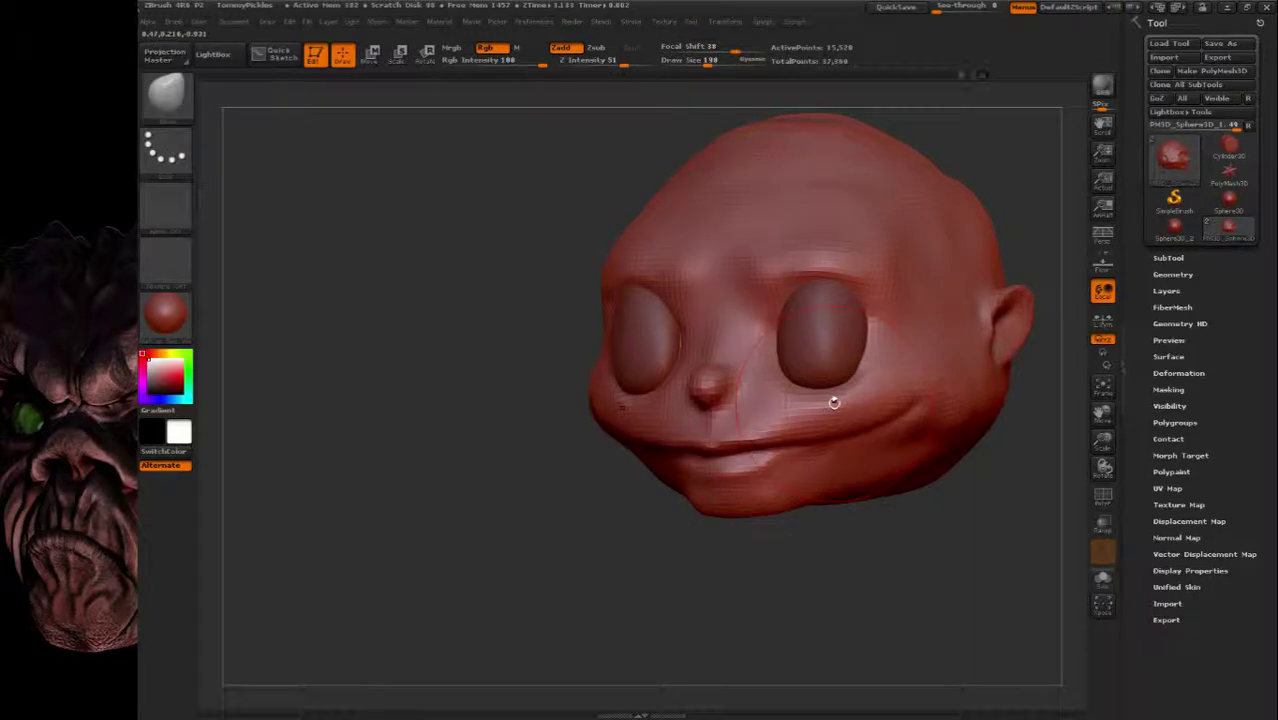
pyautogui.moveTo(833, 402); pyautogui.dragTo(700, 410)
pyautogui.moveTo(852, 412)
pyautogui.mouseDown()
pyautogui.moveTo(893, 343)
pyautogui.moveTo(842, 402)
pyautogui.mouseUp()
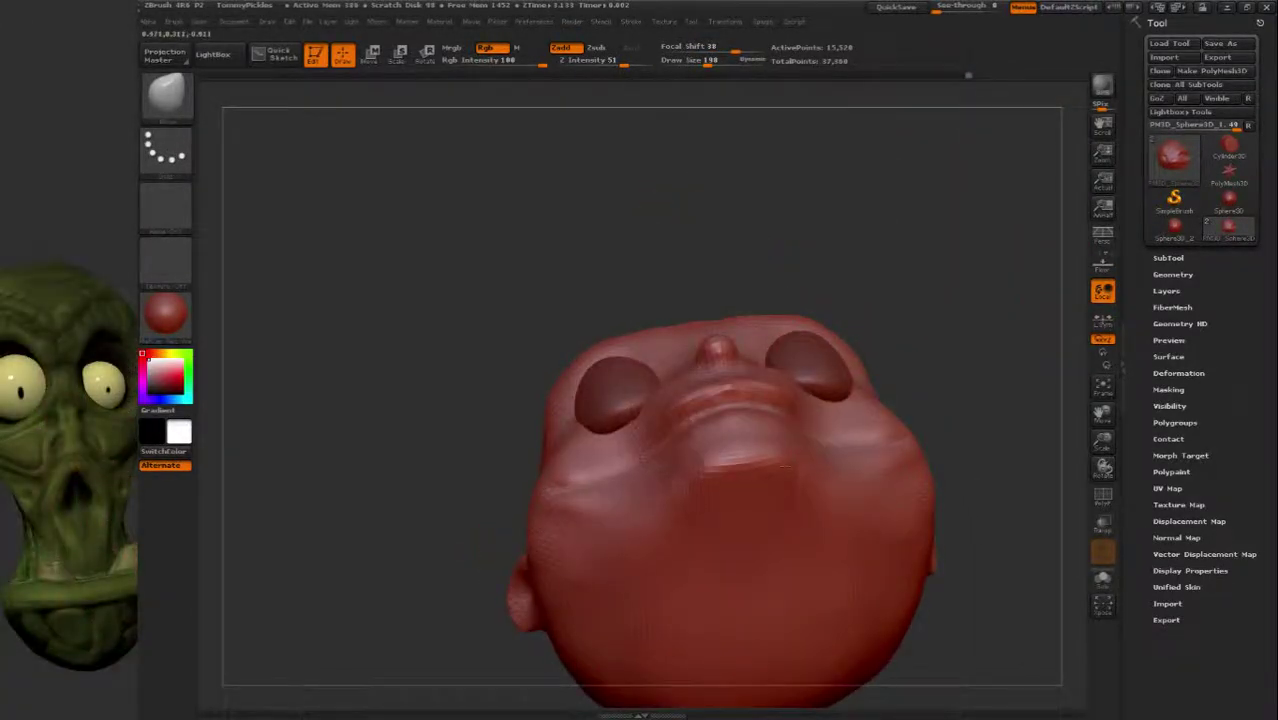
pyautogui.moveTo(930, 330)
pyautogui.mouseDown()
pyautogui.moveTo(932, 415)
pyautogui.moveTo(737, 497)
pyautogui.moveTo(699, 449)
pyautogui.moveTo(788, 414)
pyautogui.mouseUp()
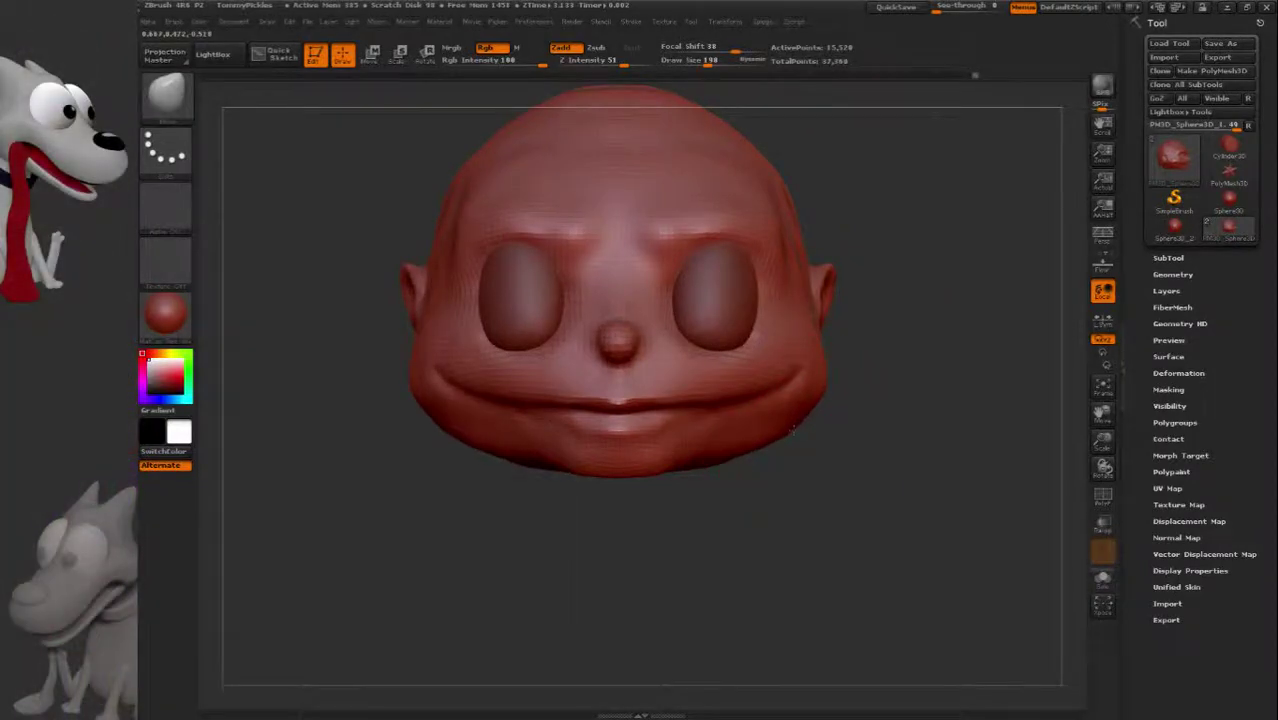
pyautogui.moveTo(716, 458); pyautogui.dragTo(520, 450)
# Fill out the cheeks and jaw up close, checking the right ear and front views.
pyautogui.moveTo(706, 488)
pyautogui.mouseDown()
pyautogui.moveTo(650, 494)
pyautogui.moveTo(700, 440)
pyautogui.mouseUp()
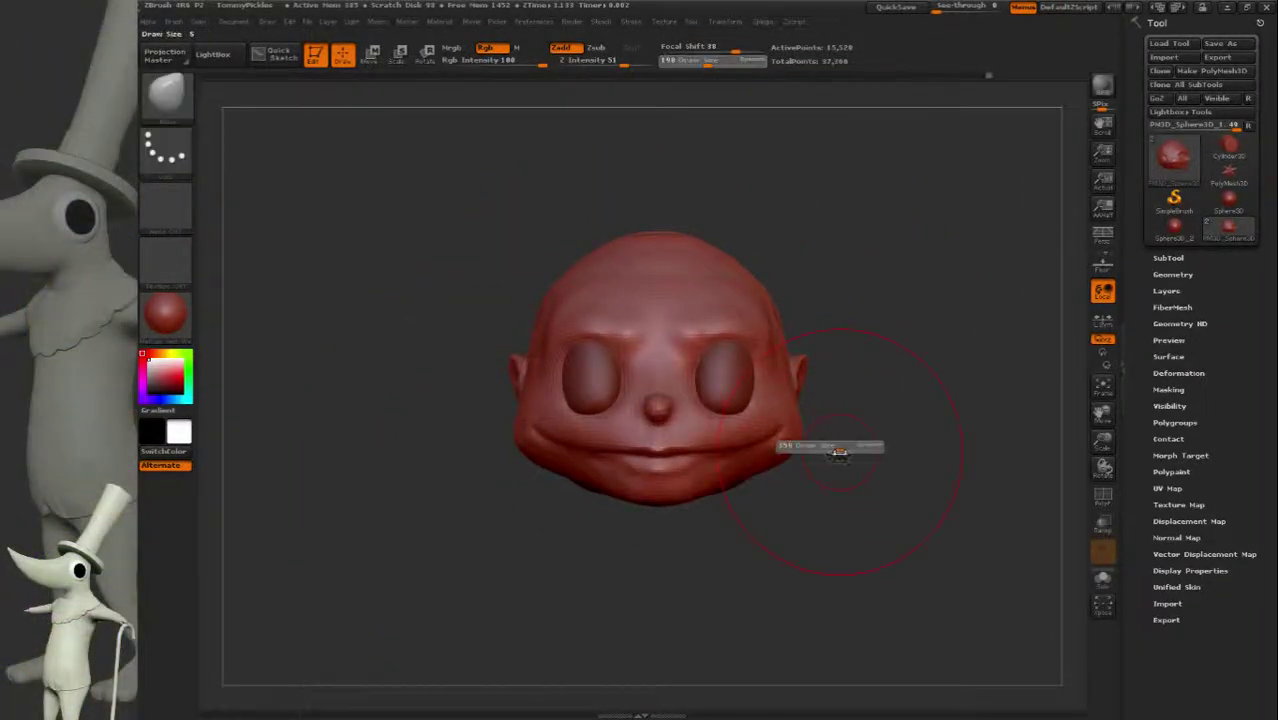
pyautogui.moveTo(839, 453)
pyautogui.keyDown('alt'); pyautogui.mouseDown()
pyautogui.moveTo(884, 452)
pyautogui.moveTo(870, 445)
pyautogui.moveTo(880, 470)
pyautogui.mouseUp(); pyautogui.keyUp('alt')
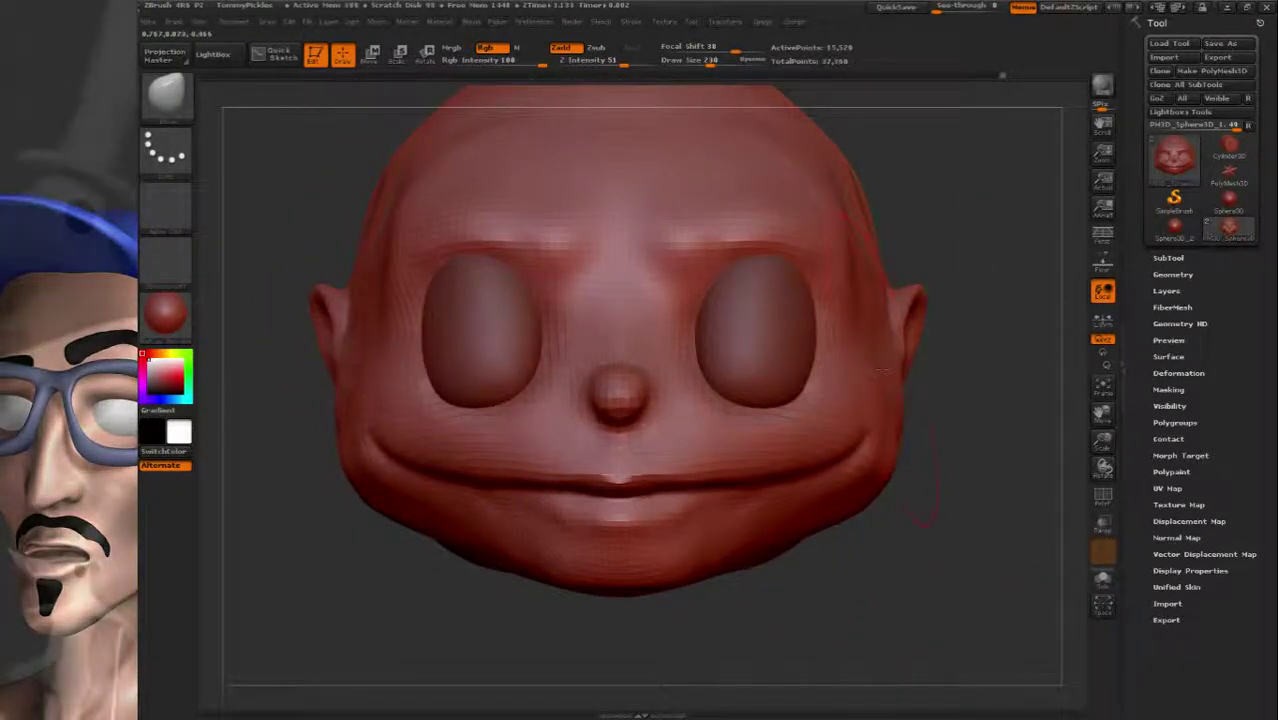
pyautogui.moveTo(890, 370); pyautogui.dragTo(870, 212)
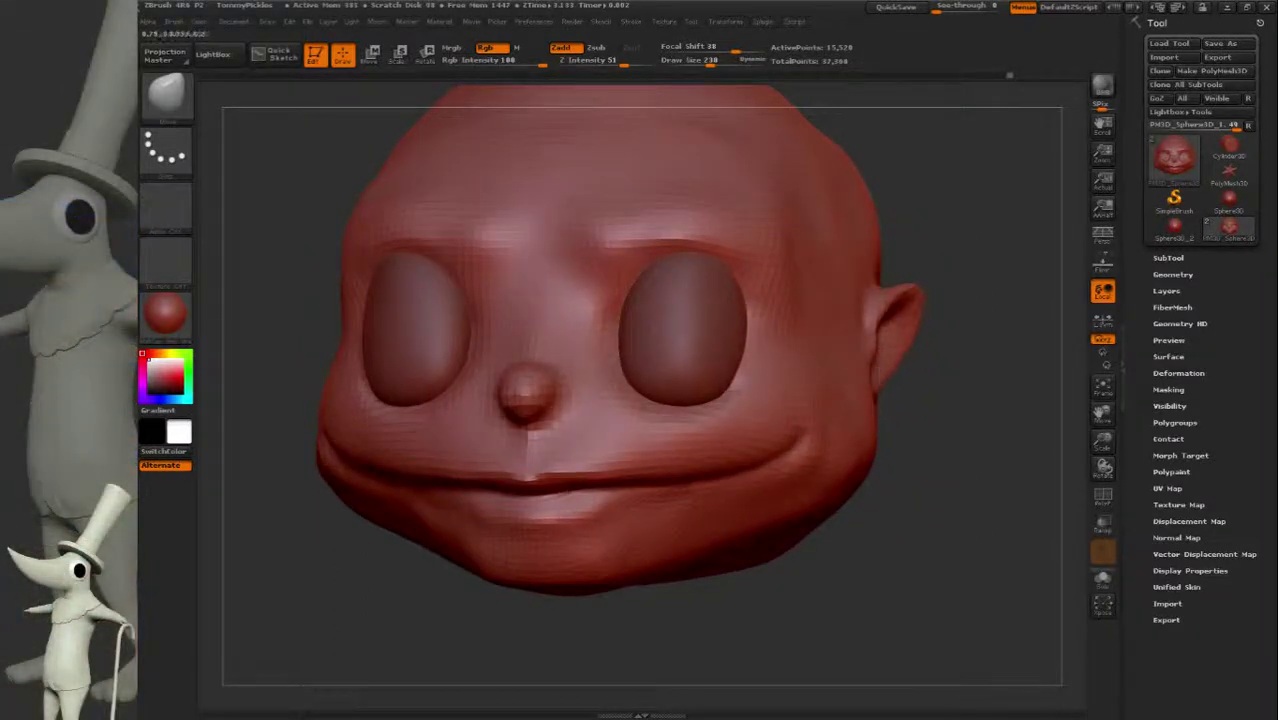
pyautogui.moveTo(990, 390)
pyautogui.mouseDown()
pyautogui.moveTo(832, 400)
pyautogui.moveTo(700, 380)
pyautogui.moveTo(745, 395)
pyautogui.mouseUp()
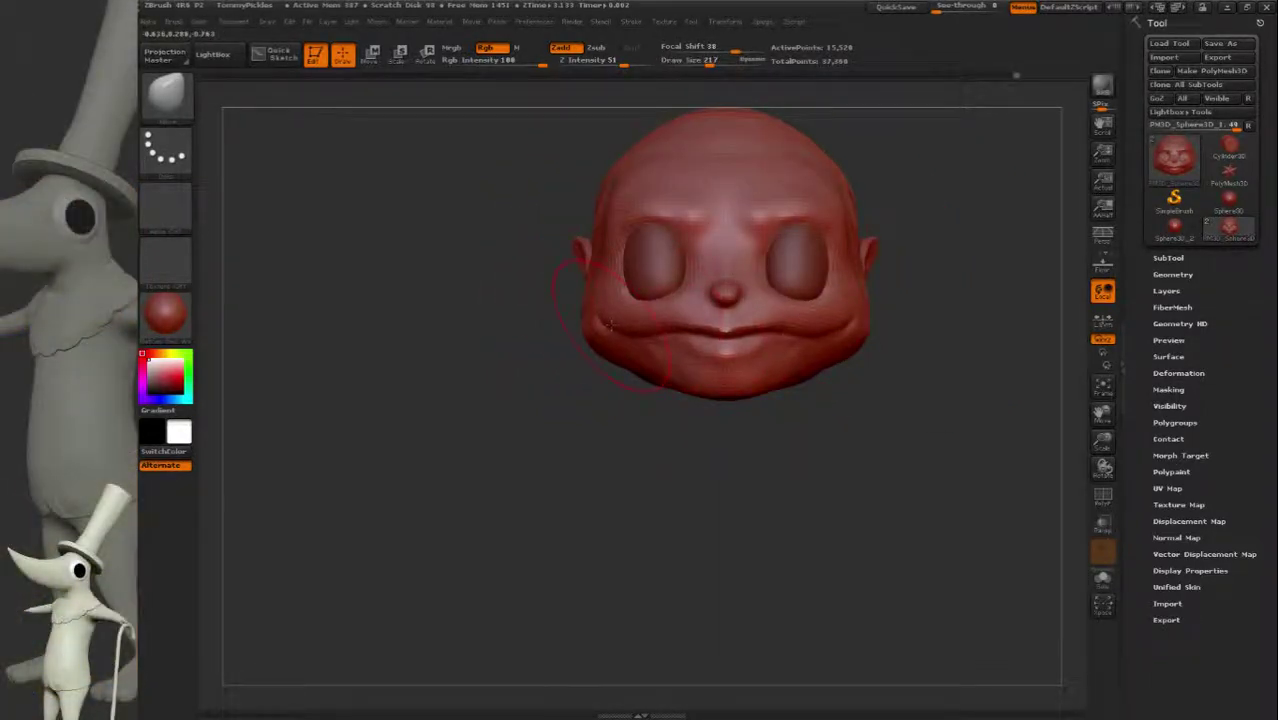
pyautogui.moveTo(765, 432)
pyautogui.mouseDown()
pyautogui.moveTo(828, 365)
pyautogui.moveTo(752, 380)
pyautogui.mouseUp()
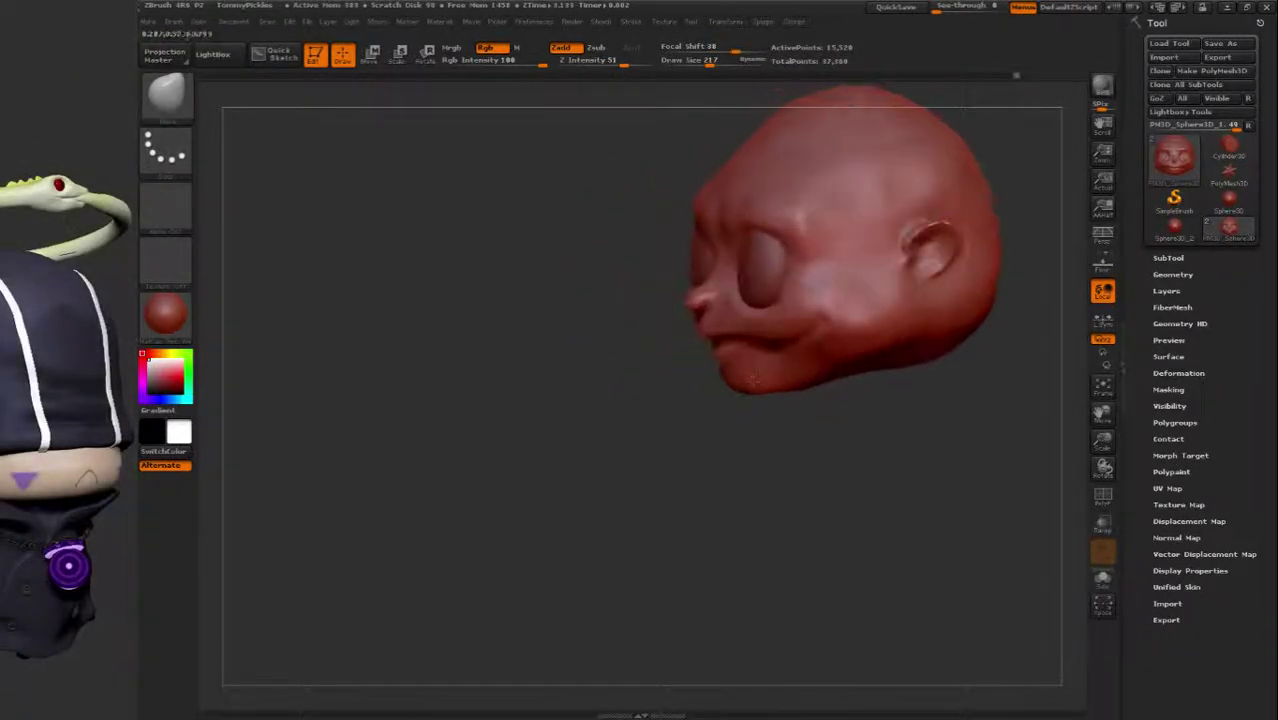
pyautogui.moveTo(841, 300); pyautogui.dragTo(836, 336)
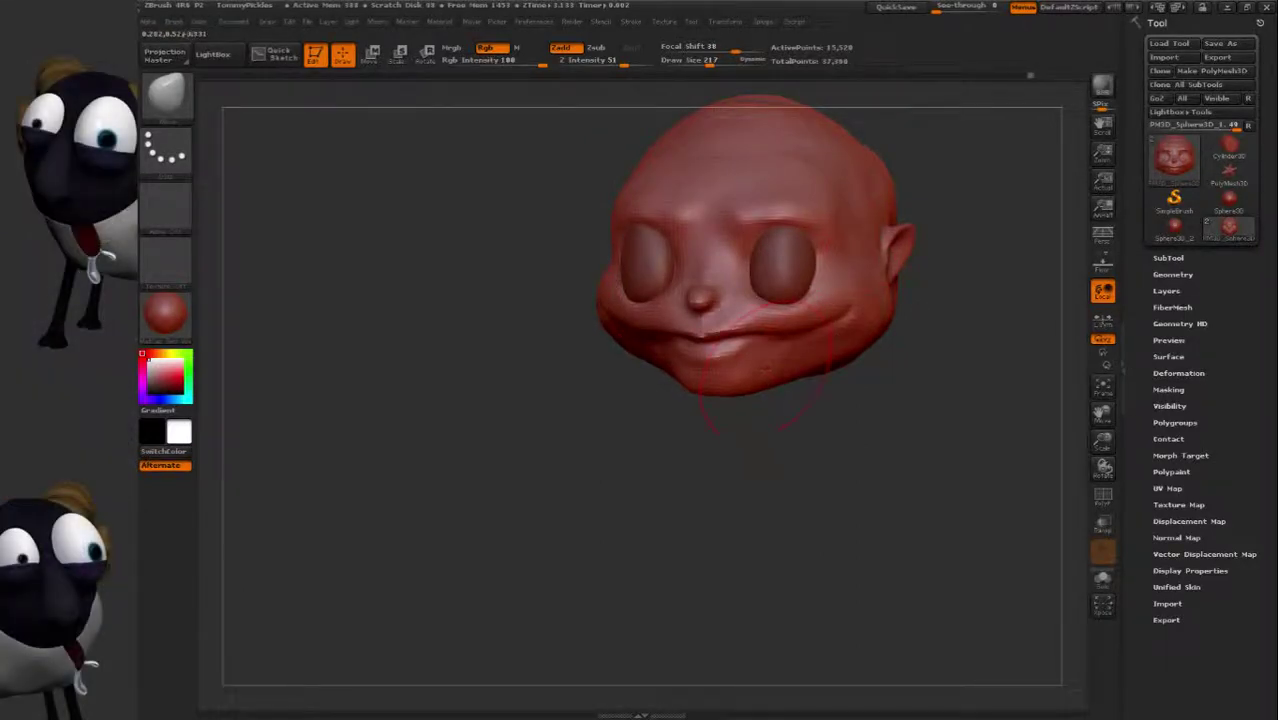
# Snap the head to a straight front view and bring up the brush size setting.
pyautogui.moveTo(720, 385); pyautogui.dragTo(800, 285)
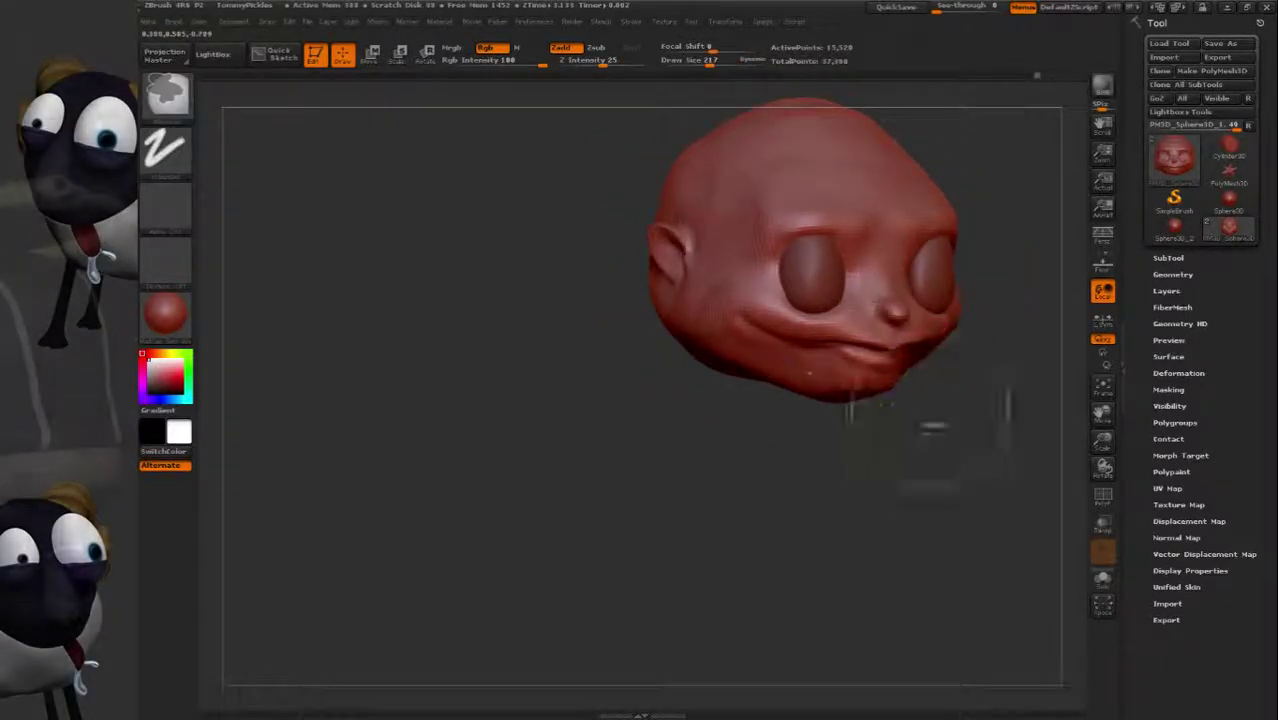
pyautogui.moveTo(936, 357); pyautogui.dragTo(900, 380)
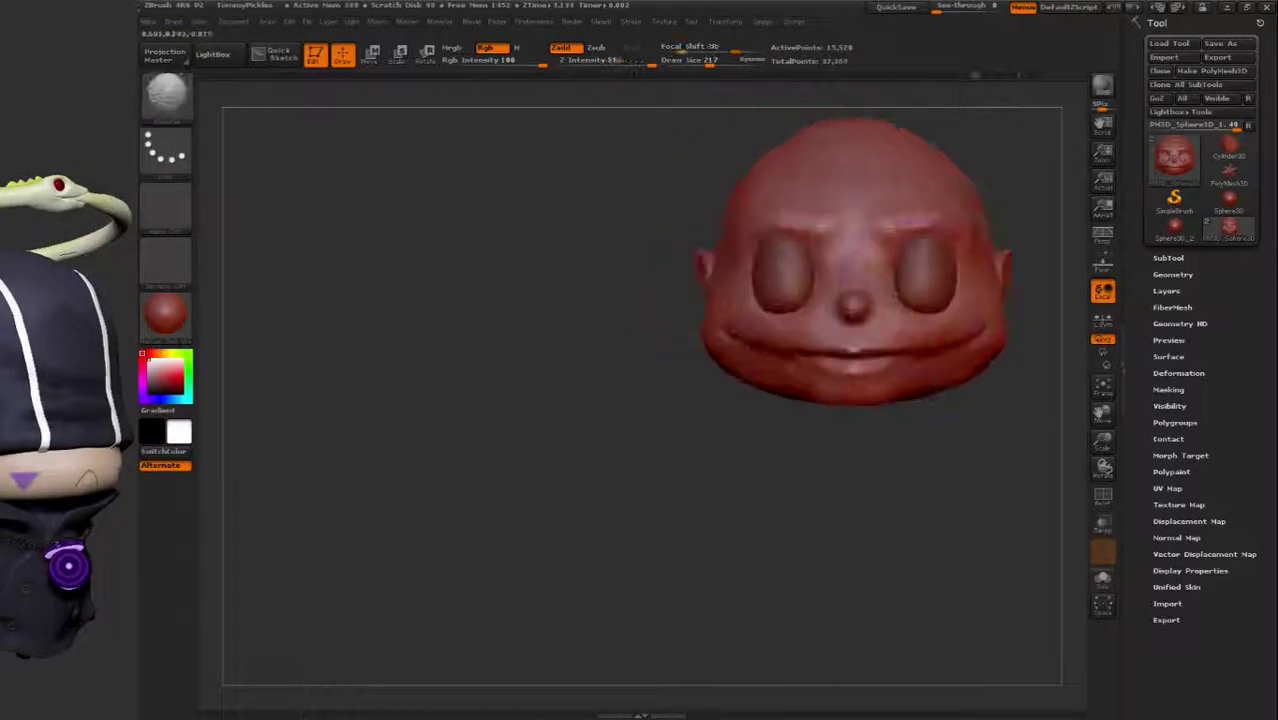
pyautogui.press('f')
pyautogui.moveTo(816, 440); pyautogui.dragTo(807, 451)
pyautogui.press('s')
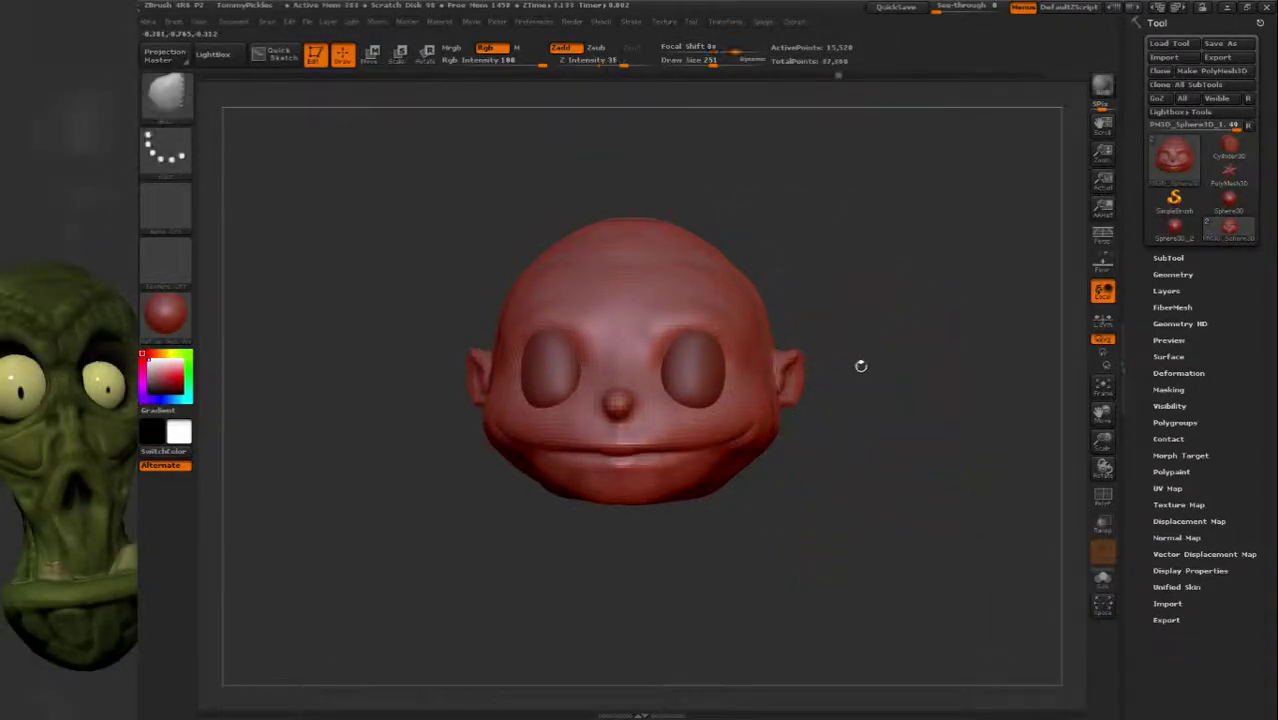
pyautogui.moveTo(860, 366); pyautogui.dragTo(705, 520)
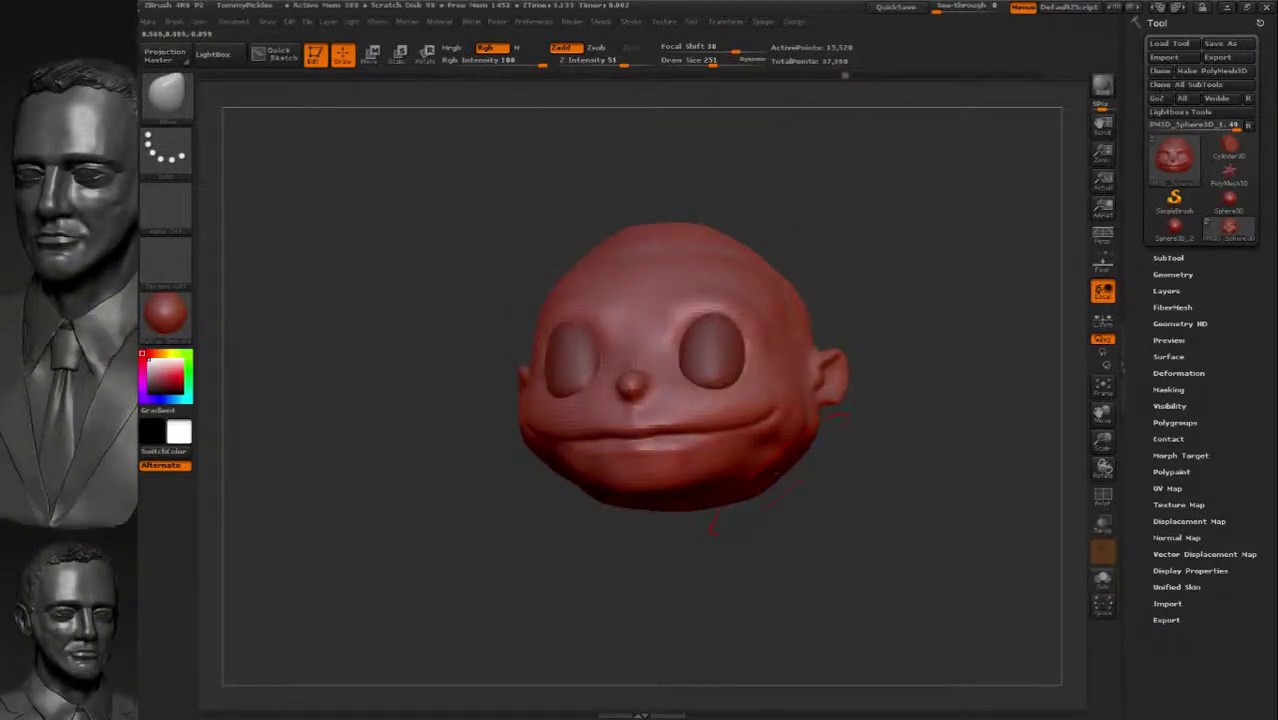
# Switch to the Move brush at Draw Size 93 and pull the jaw sides outward.
pyautogui.press('b')
pyautogui.click(308, 234)
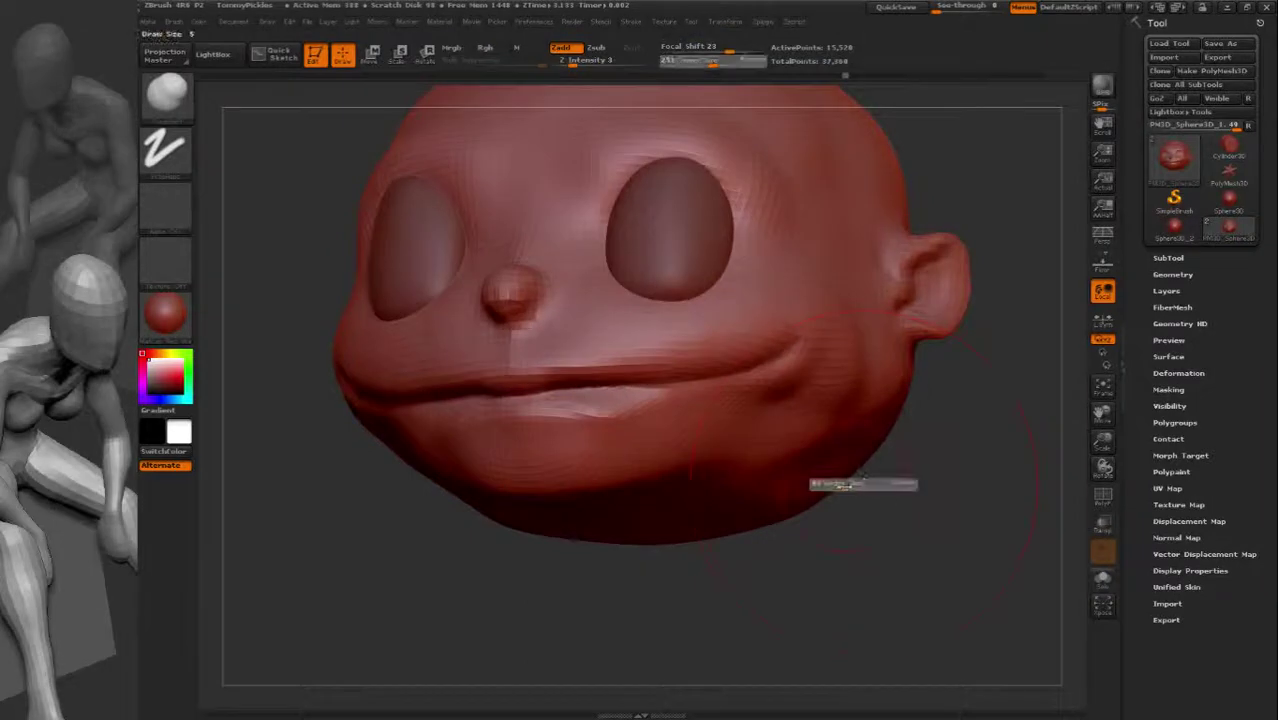
pyautogui.click(790, 395)
pyautogui.click(757, 459)
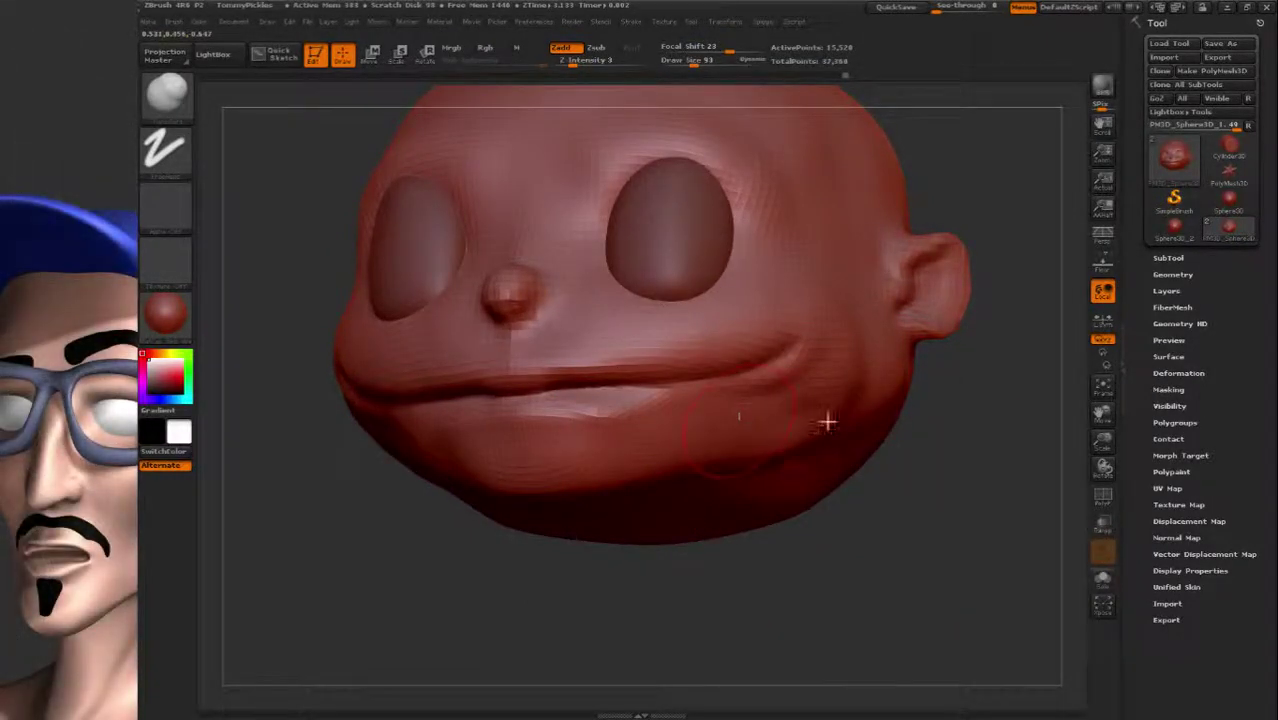
pyautogui.moveTo(826, 423); pyautogui.dragTo(741, 462, button='right')
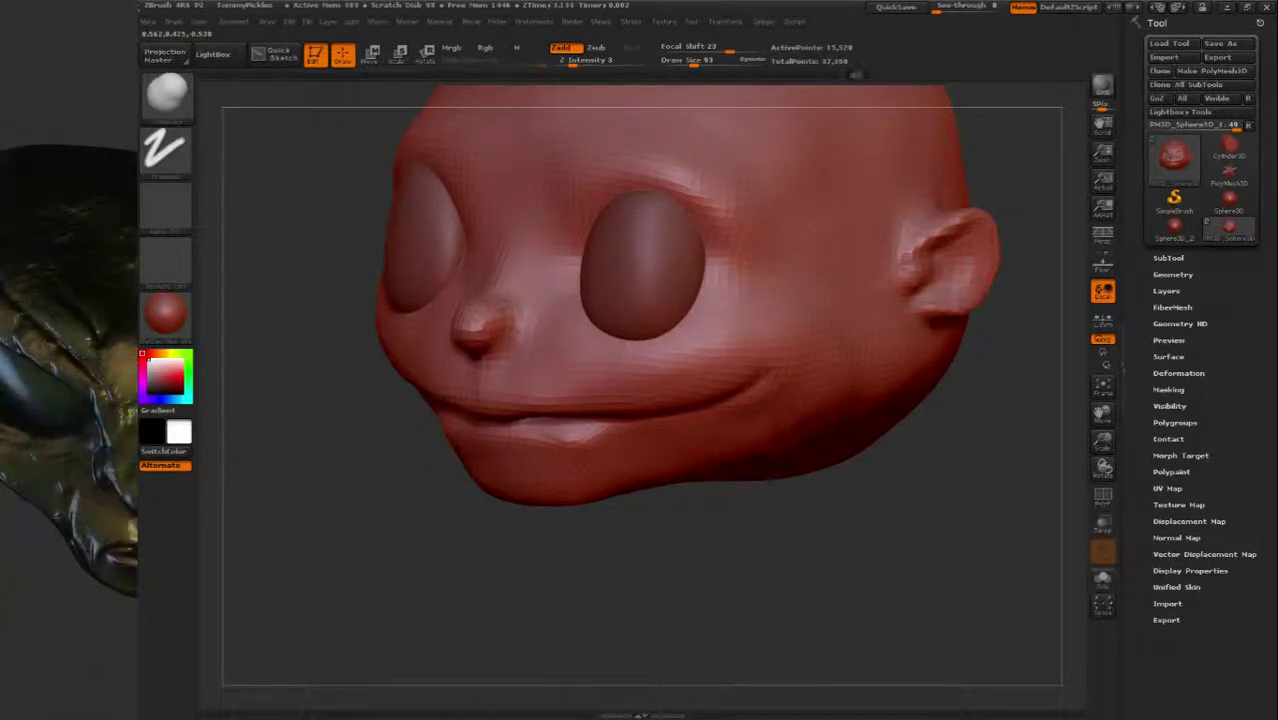
pyautogui.moveTo(700, 400); pyautogui.dragTo(760, 390, button='right')
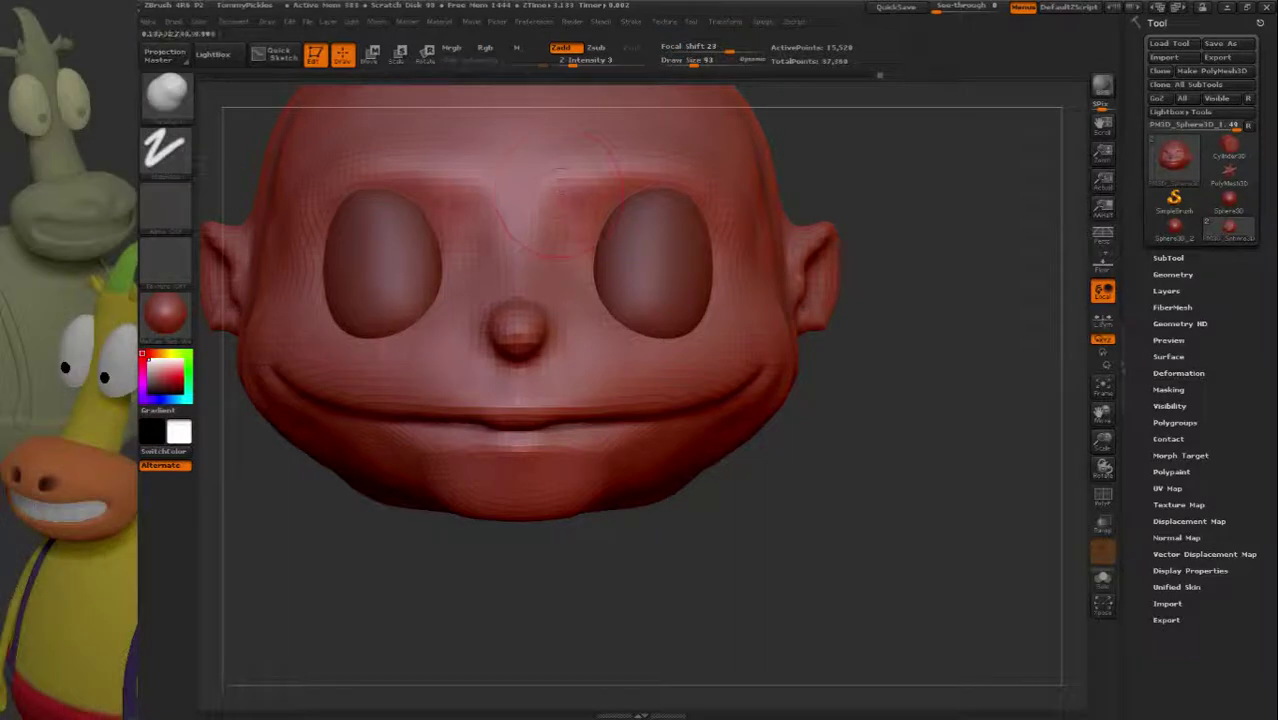
pyautogui.moveTo(661, 184); pyautogui.dragTo(534, 305, button='right')
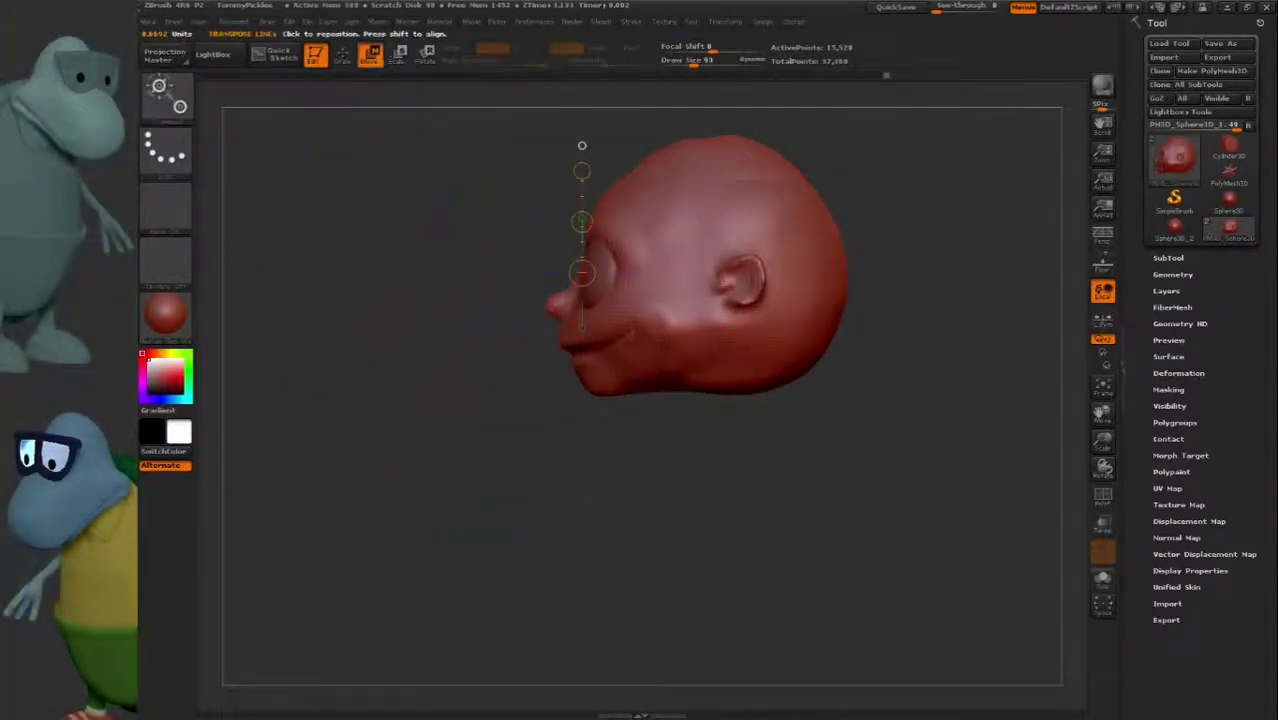
pyautogui.keyDown('alt'); pyautogui.click(612, 272); pyautogui.keyUp('alt')
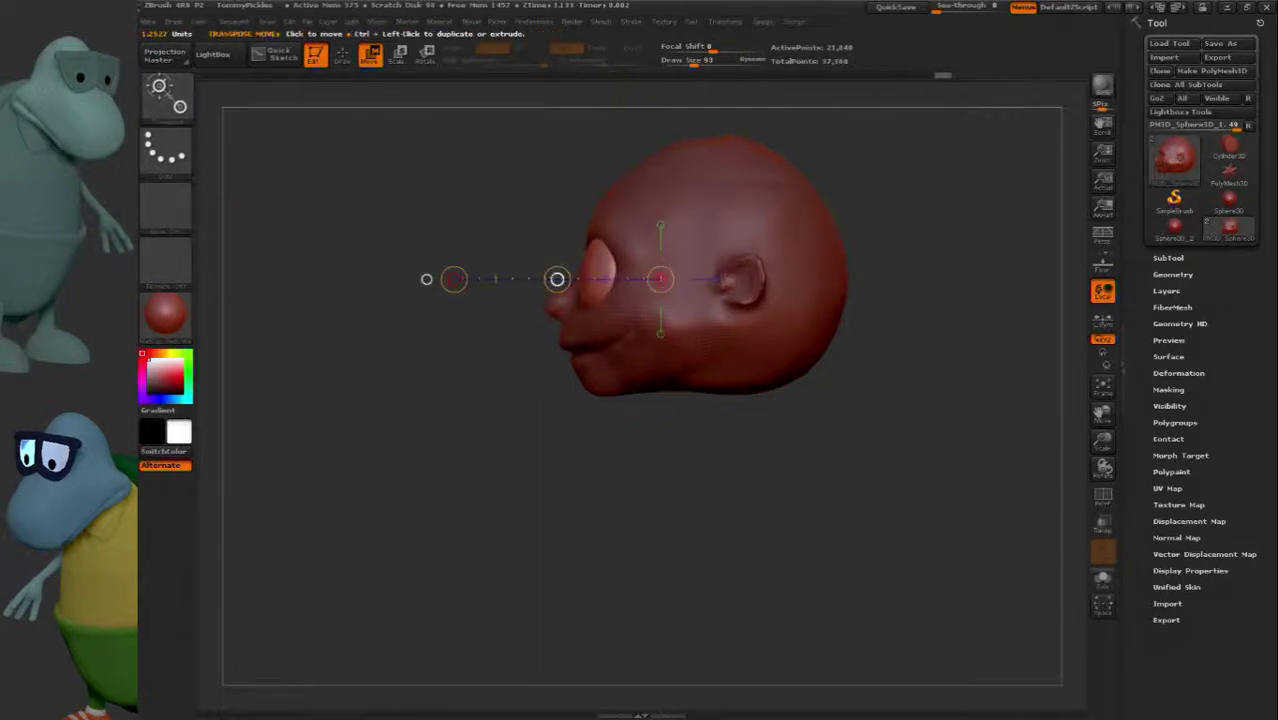
pyautogui.moveTo(540, 300)
pyautogui.mouseDown(button='right')
pyautogui.moveTo(661, 279)
pyautogui.moveTo(812, 348)
pyautogui.mouseUp(button='right')
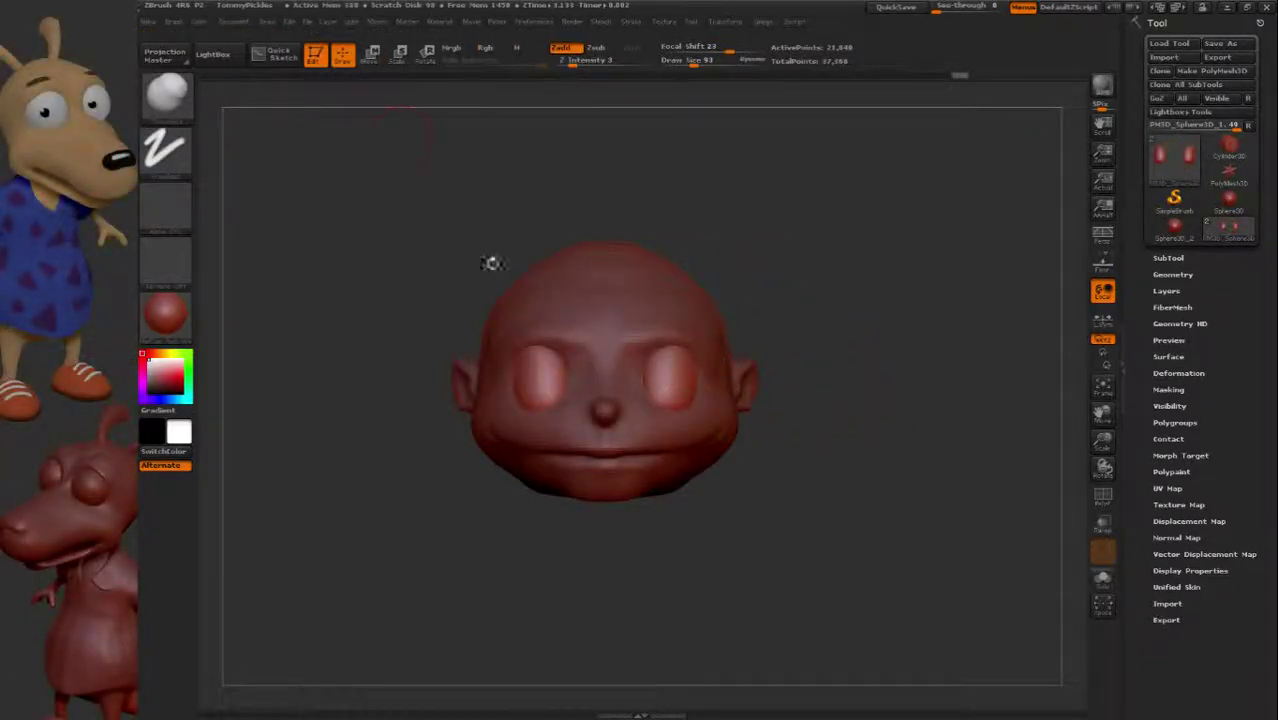
pyautogui.press('f')
pyautogui.moveTo(492, 263); pyautogui.dragTo(560, 270, button='right')
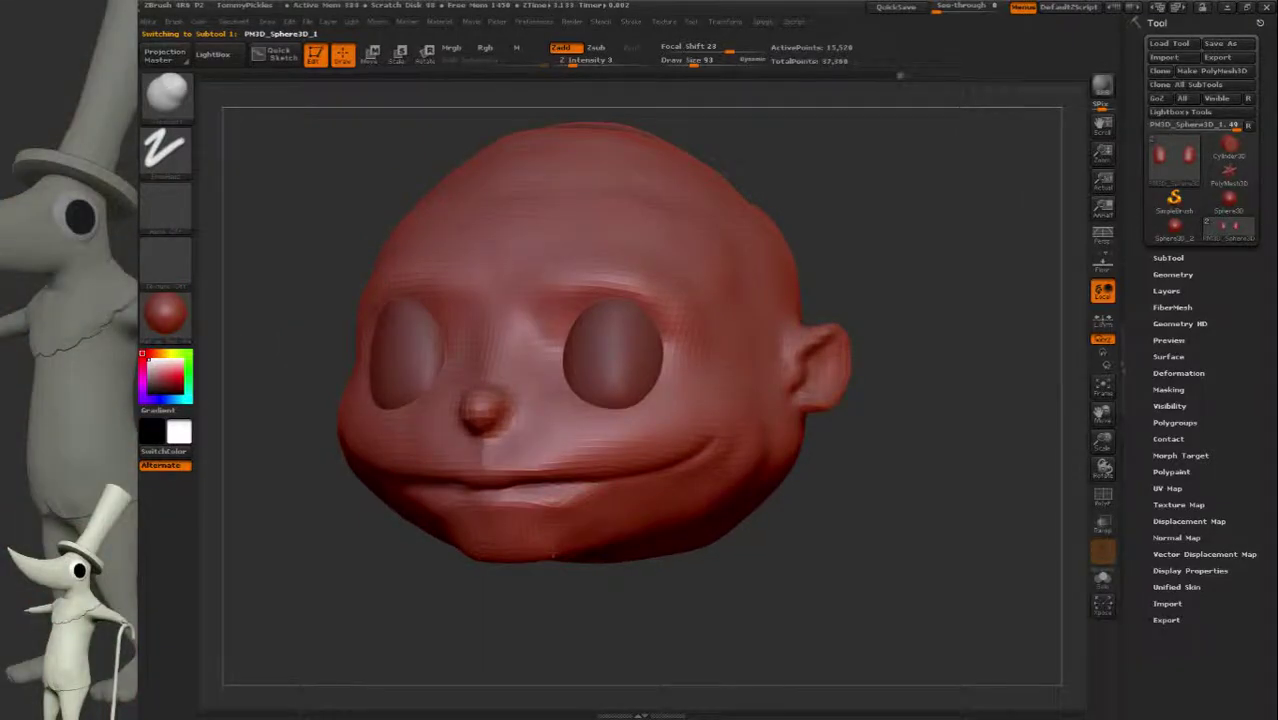
# Shrink the brush to Draw Size 43 and deepen the dimples at the smile's corners.
pyautogui.keyDown('shift'); pyautogui.moveTo(560, 300); pyautogui.dragTo(640, 300, button='right'); pyautogui.keyUp('shift')
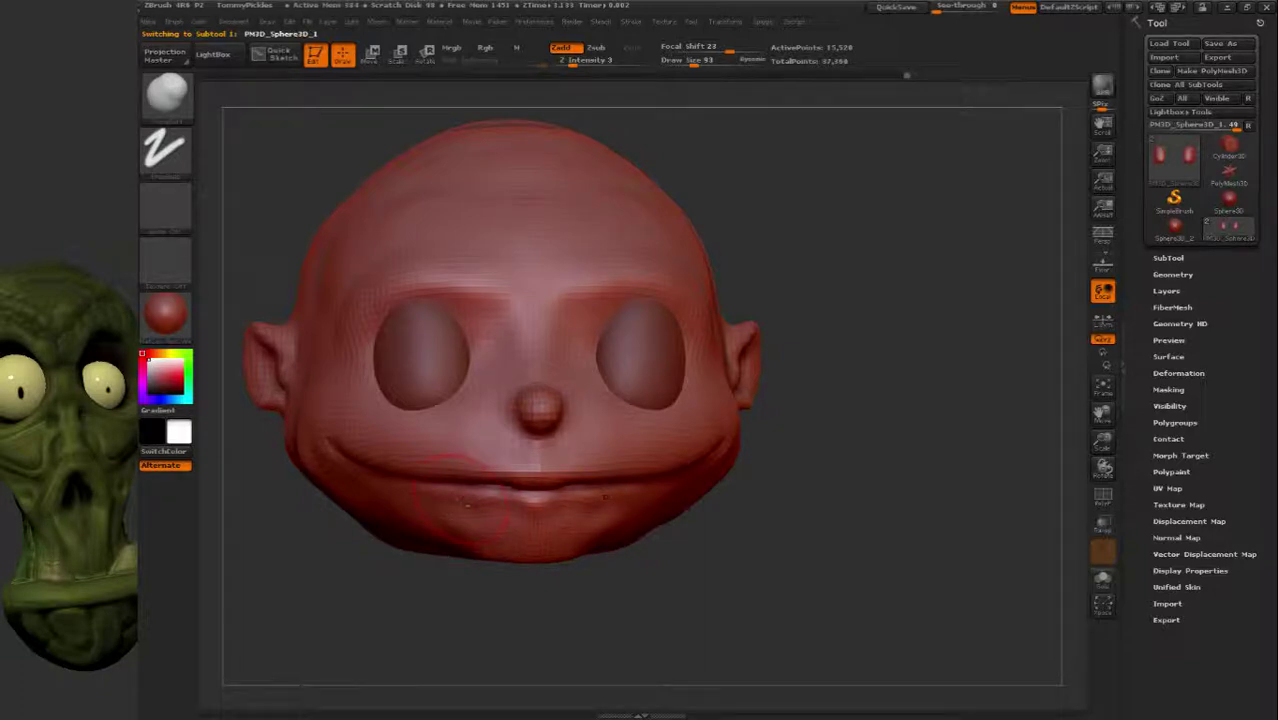
pyautogui.press('s')
pyautogui.moveTo(540, 508); pyautogui.dragTo(505, 508)
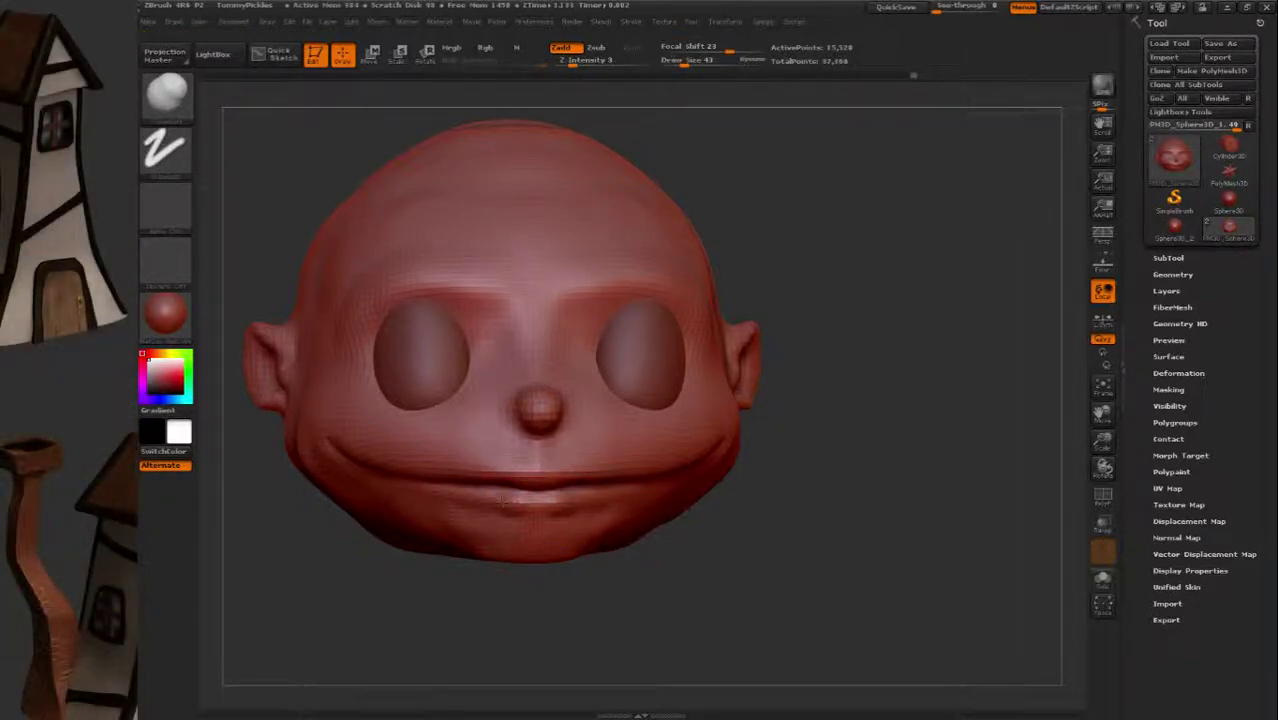
pyautogui.moveTo(620, 508)
pyautogui.mouseDown(button='right')
pyautogui.moveTo(541, 510)
pyautogui.moveTo(598, 530)
pyautogui.mouseUp(button='right')
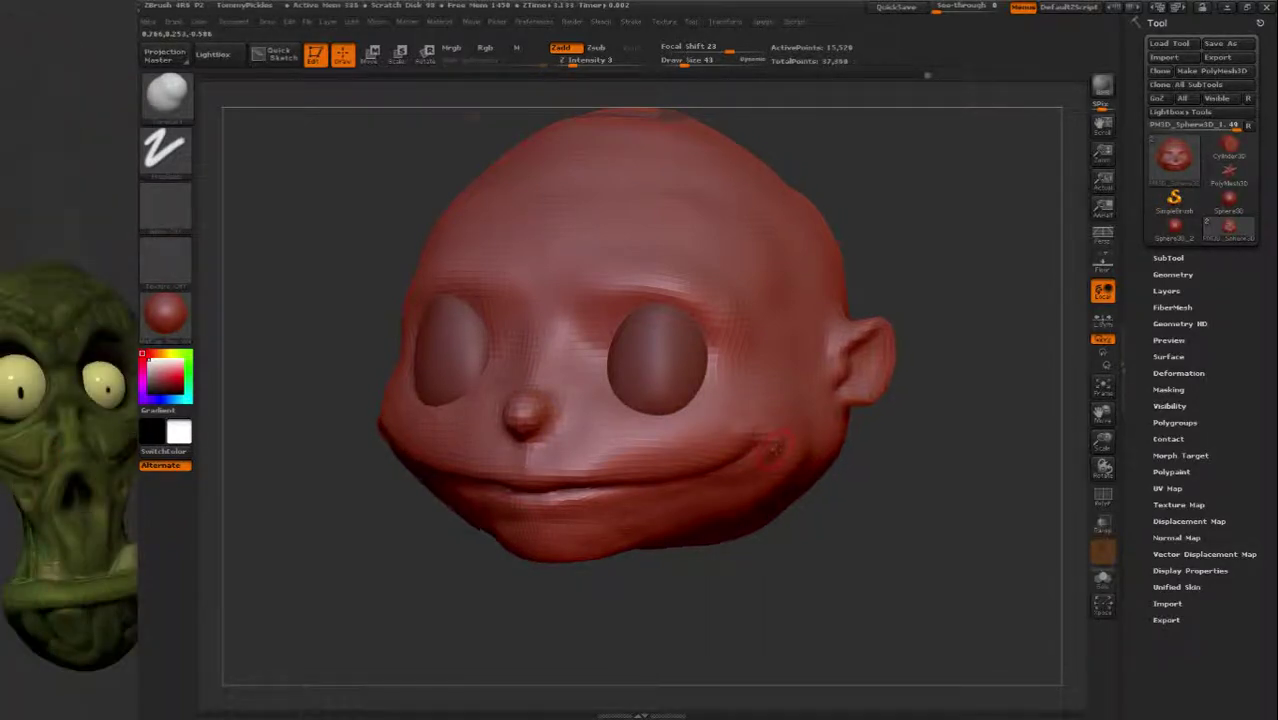
pyautogui.keyDown('shift'); pyautogui.moveTo(750, 432); pyautogui.dragTo(760, 350, button='right'); pyautogui.keyUp('shift')
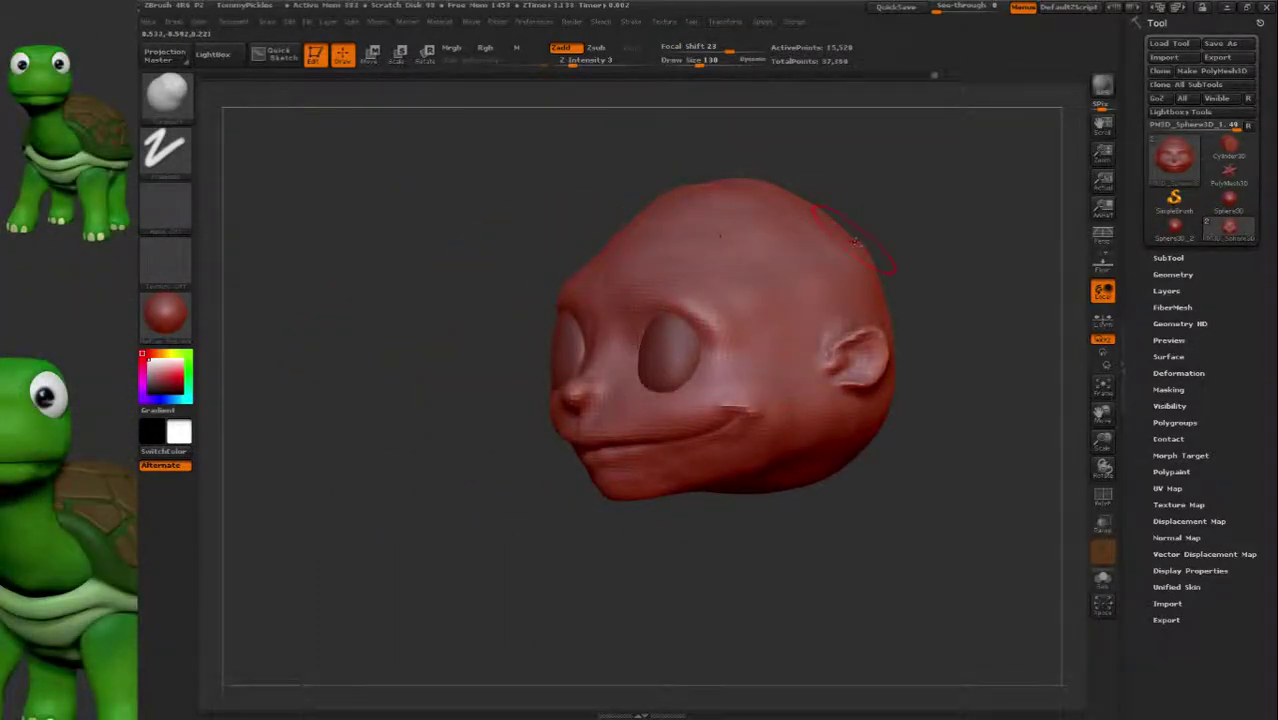
# Orbit around the side, back and top of the head, smoothing the back.
pyautogui.moveTo(855, 242); pyautogui.dragTo(940, 76, button='right')
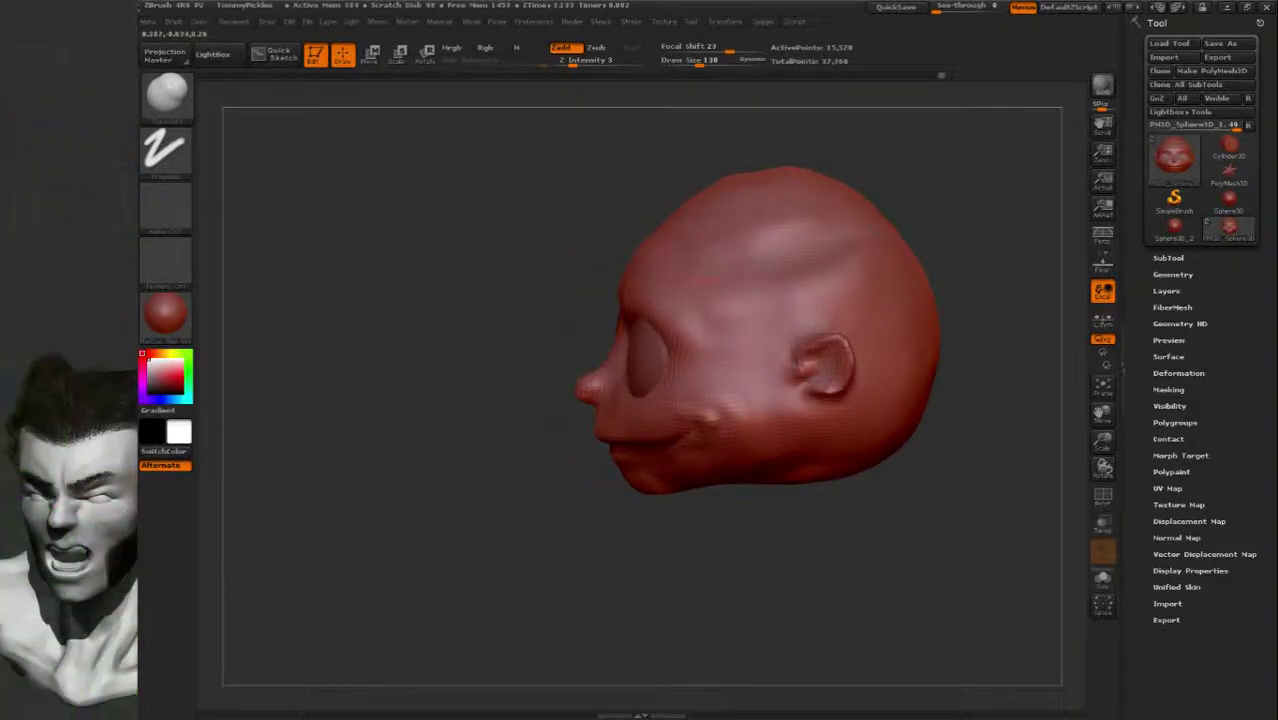
pyautogui.moveTo(900, 150); pyautogui.dragTo(812, 260, button='right')
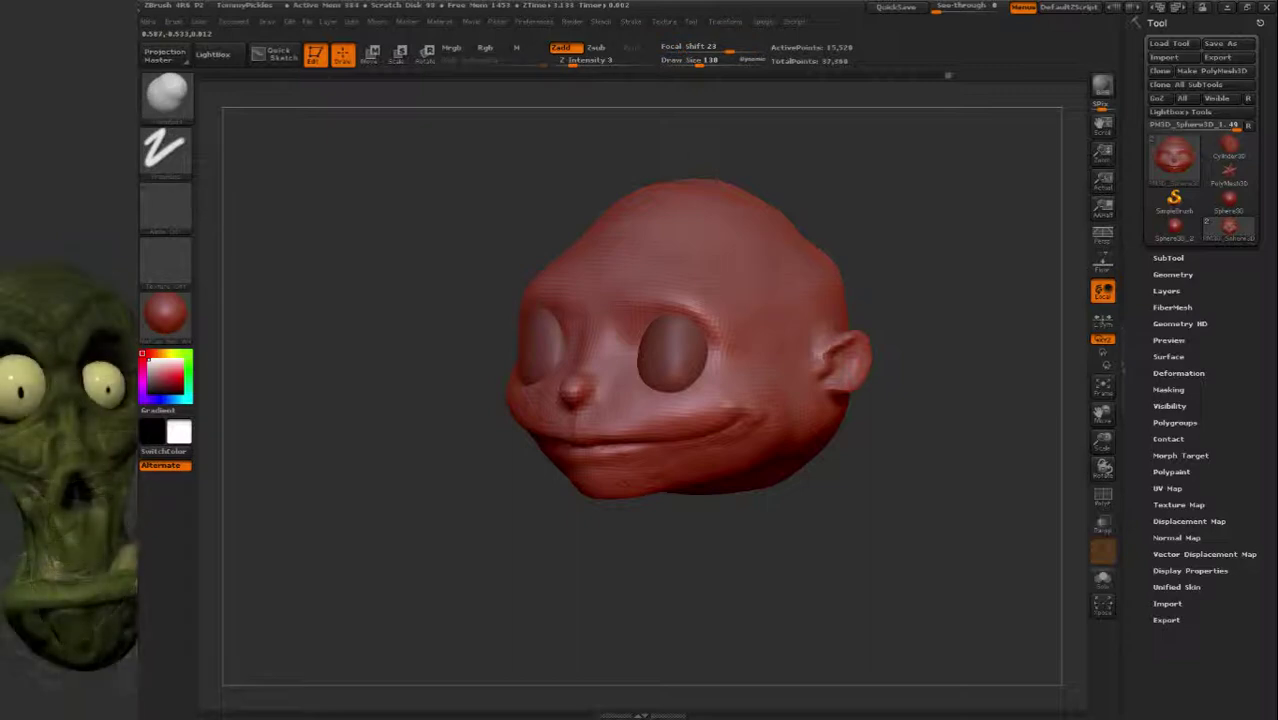
pyautogui.moveTo(795, 333)
pyautogui.mouseDown(button='right')
pyautogui.moveTo(840, 301)
pyautogui.moveTo(1040, 480)
pyautogui.moveTo(807, 283)
pyautogui.moveTo(843, 362)
pyautogui.mouseUp(button='right')
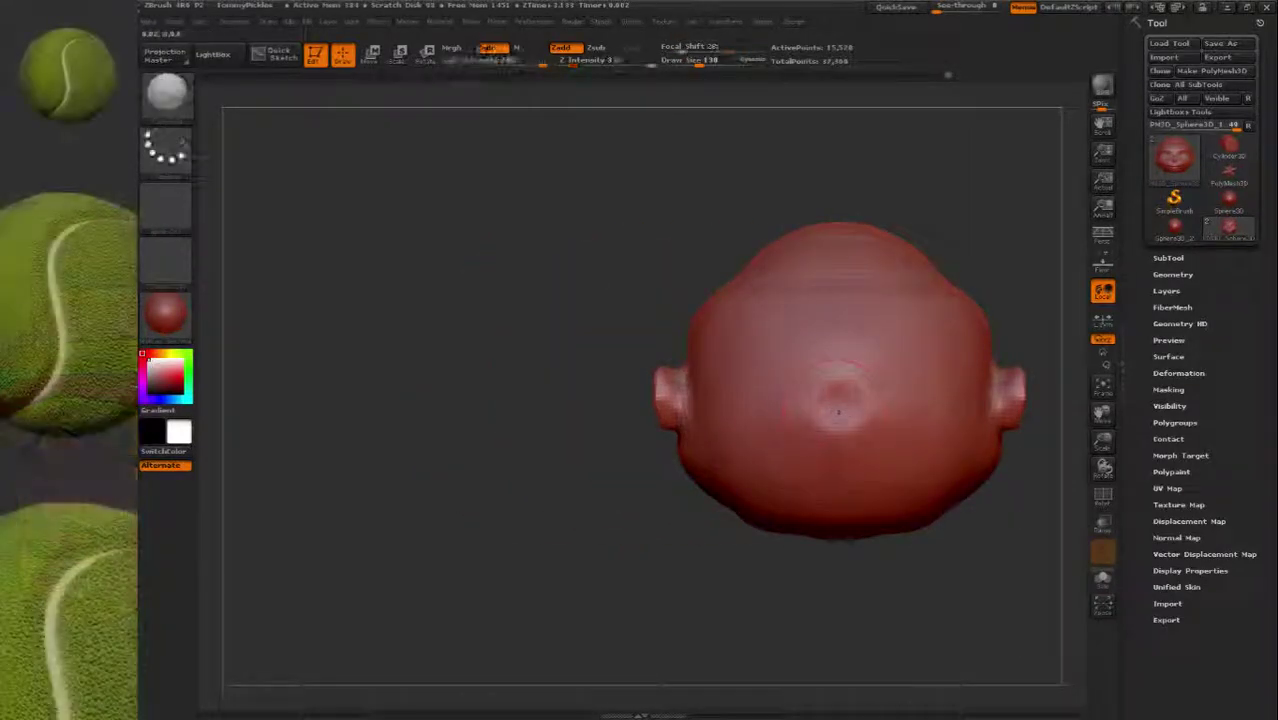
pyautogui.moveTo(843, 362)
pyautogui.mouseDown(button='right')
pyautogui.moveTo(906, 371)
pyautogui.moveTo(772, 367)
pyautogui.mouseUp(button='right')
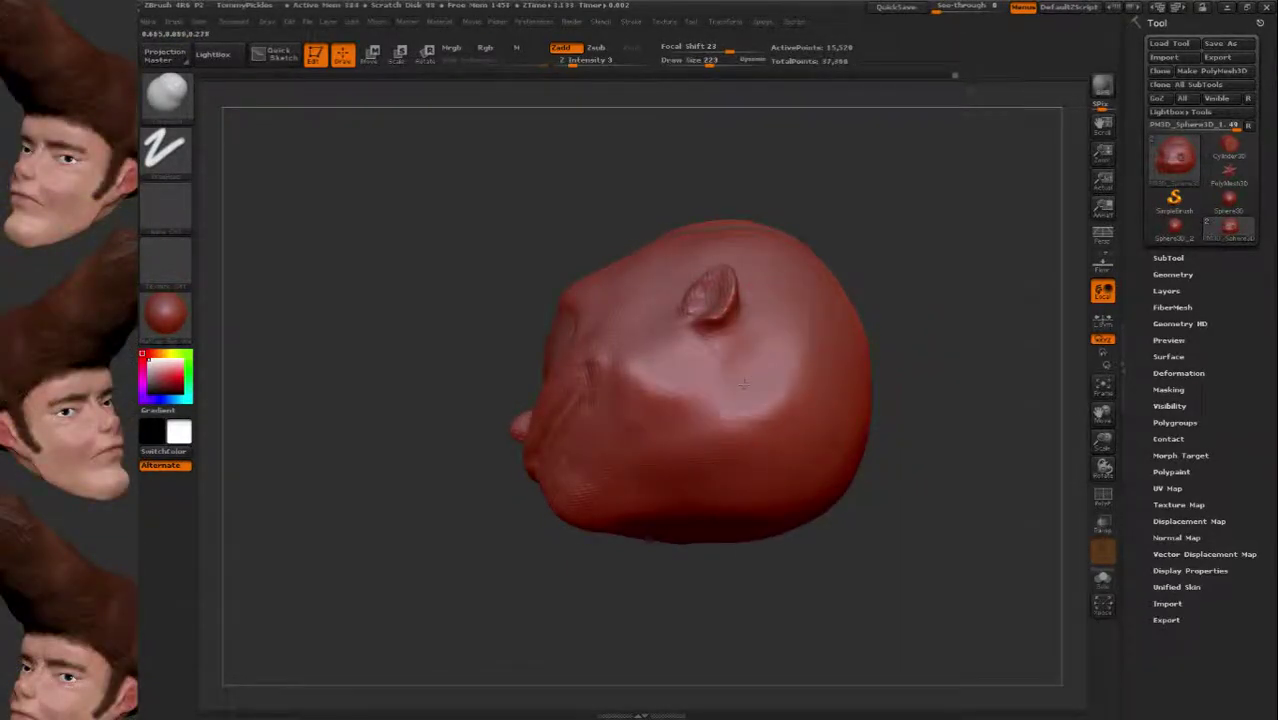
pyautogui.moveTo(783, 432)
pyautogui.mouseDown(button='right')
pyautogui.moveTo(768, 372)
pyautogui.moveTo(836, 436)
pyautogui.moveTo(823, 423)
pyautogui.mouseUp(button='right')
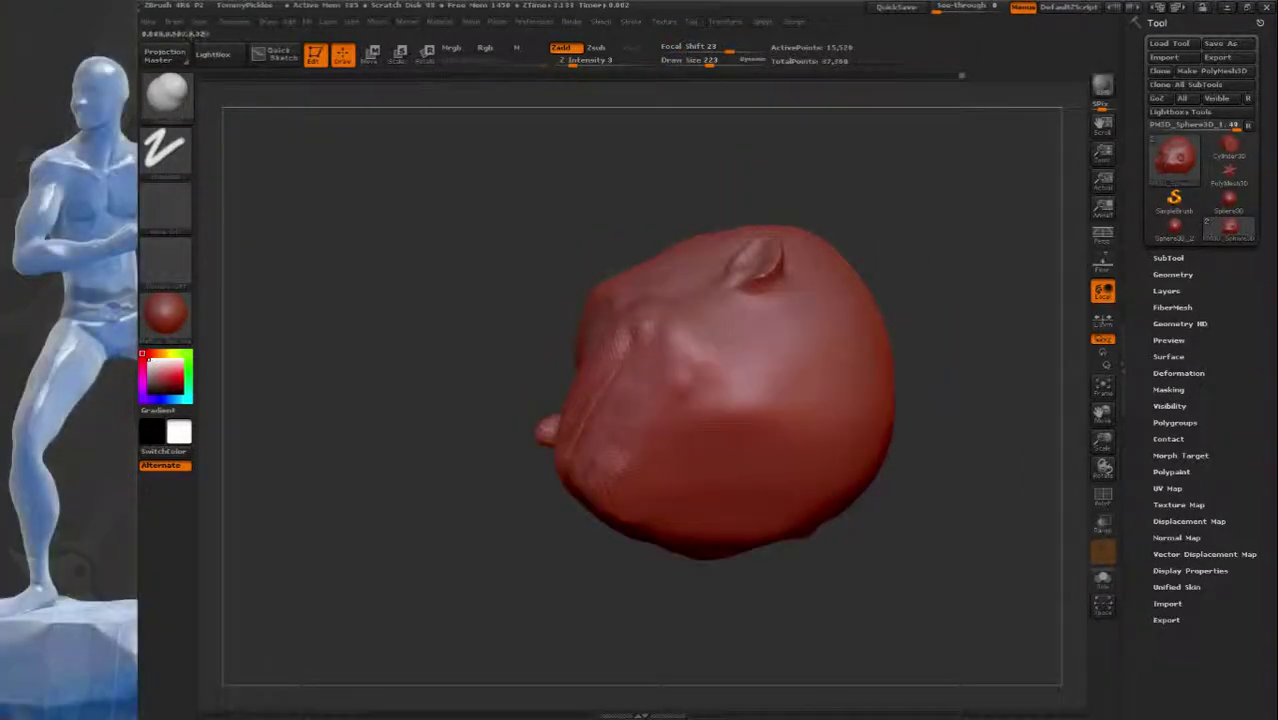
pyautogui.moveTo(855, 415); pyautogui.dragTo(815, 495, button='right')
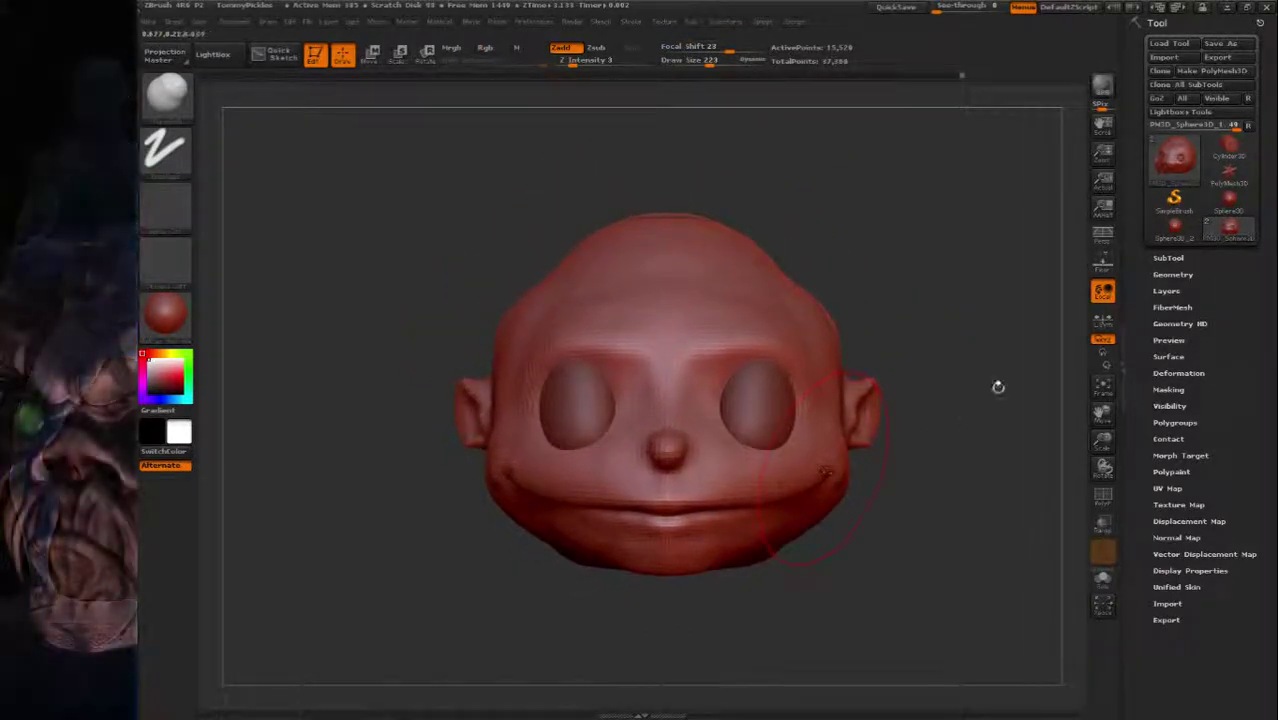
pyautogui.moveTo(990, 350); pyautogui.dragTo(959, 338)
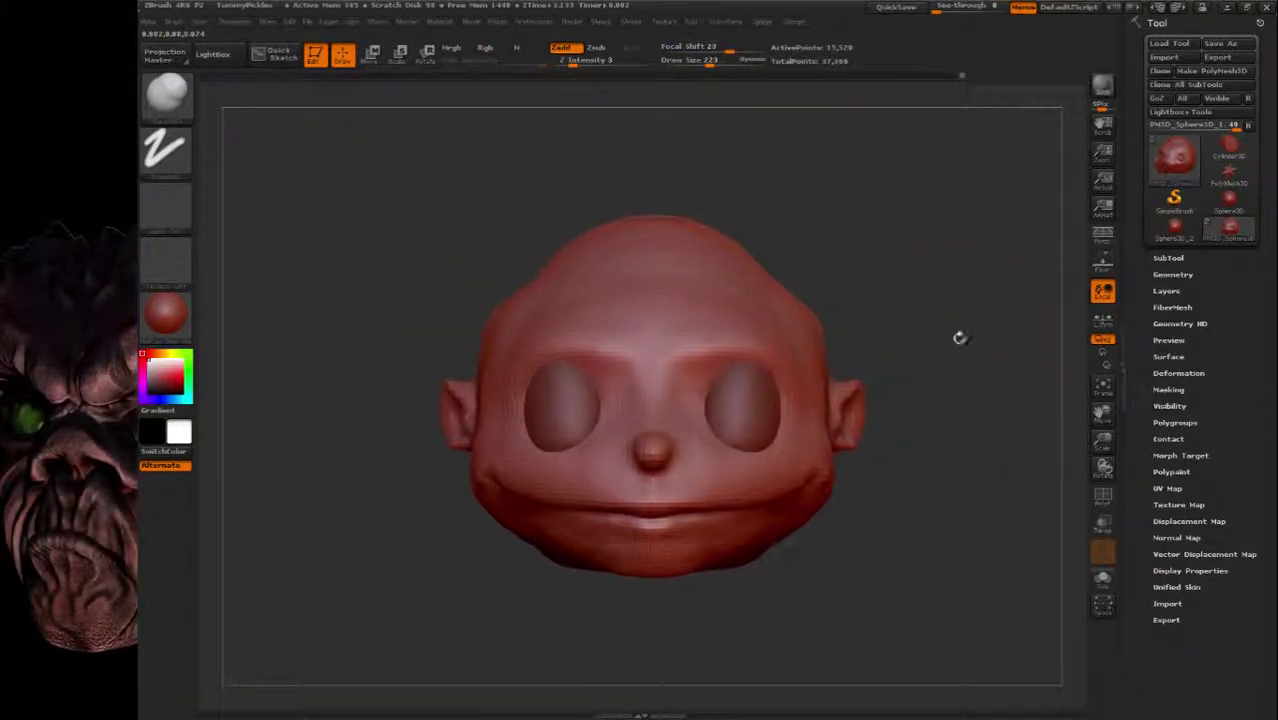
# Check the Movie Timeline and Modifiers settings, then start a Turntable recording of the head.
pyautogui.click(472, 22)
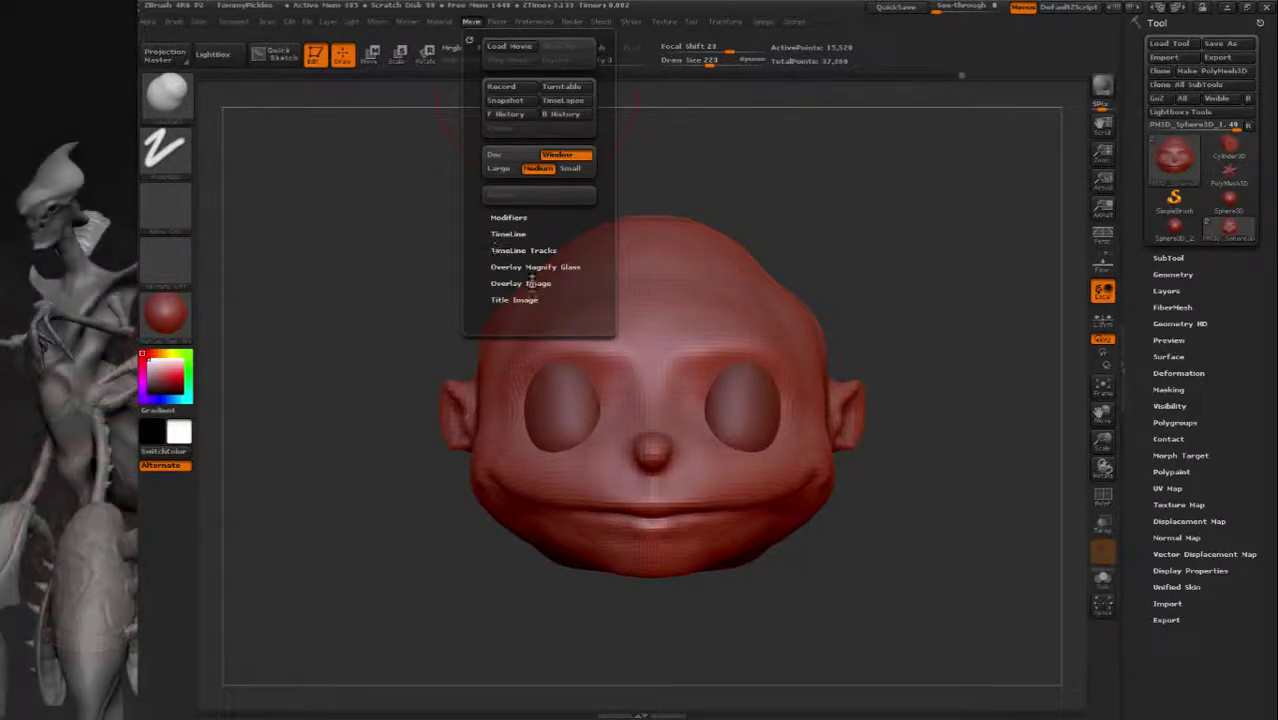
pyautogui.click(510, 233)
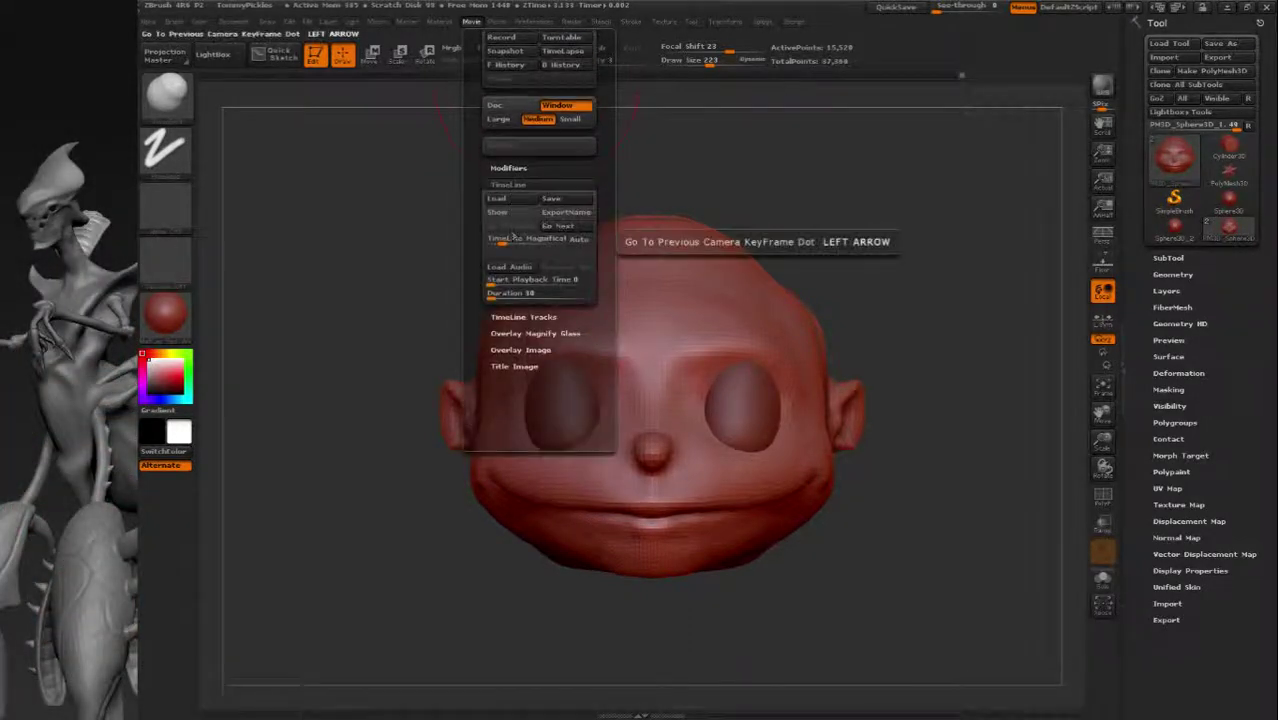
pyautogui.click(508, 168)
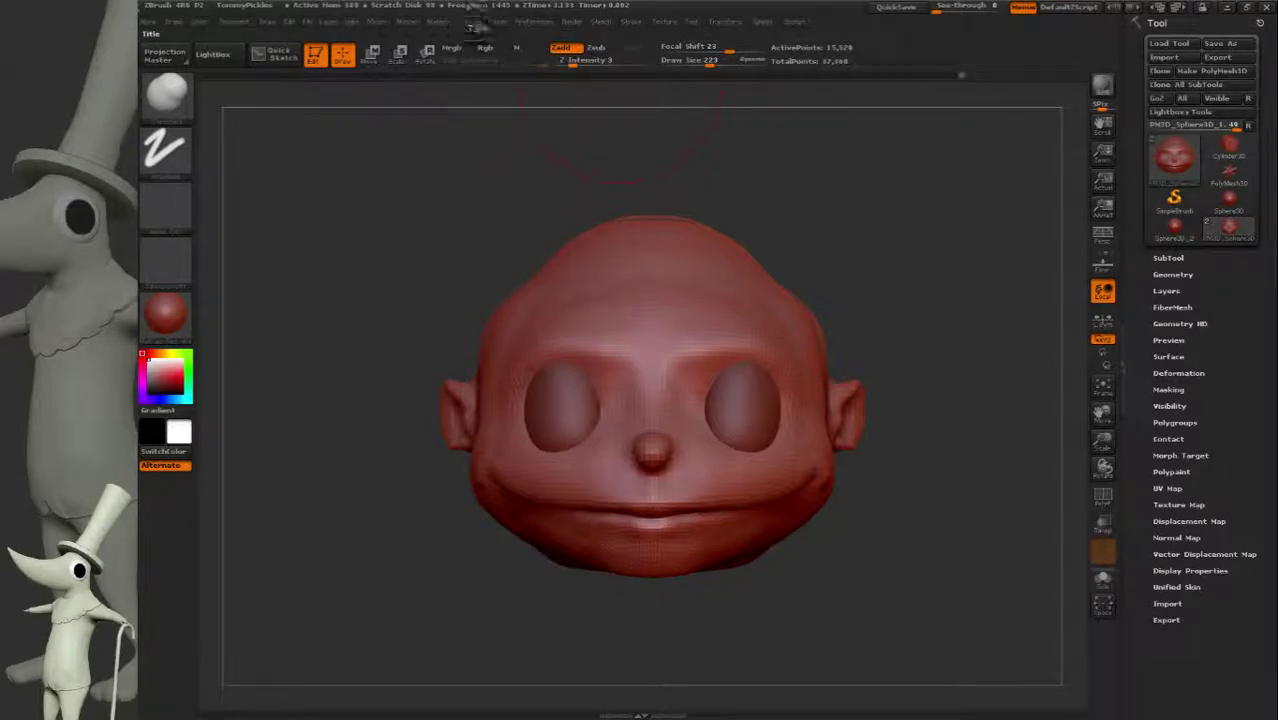
pyautogui.click(474, 22)
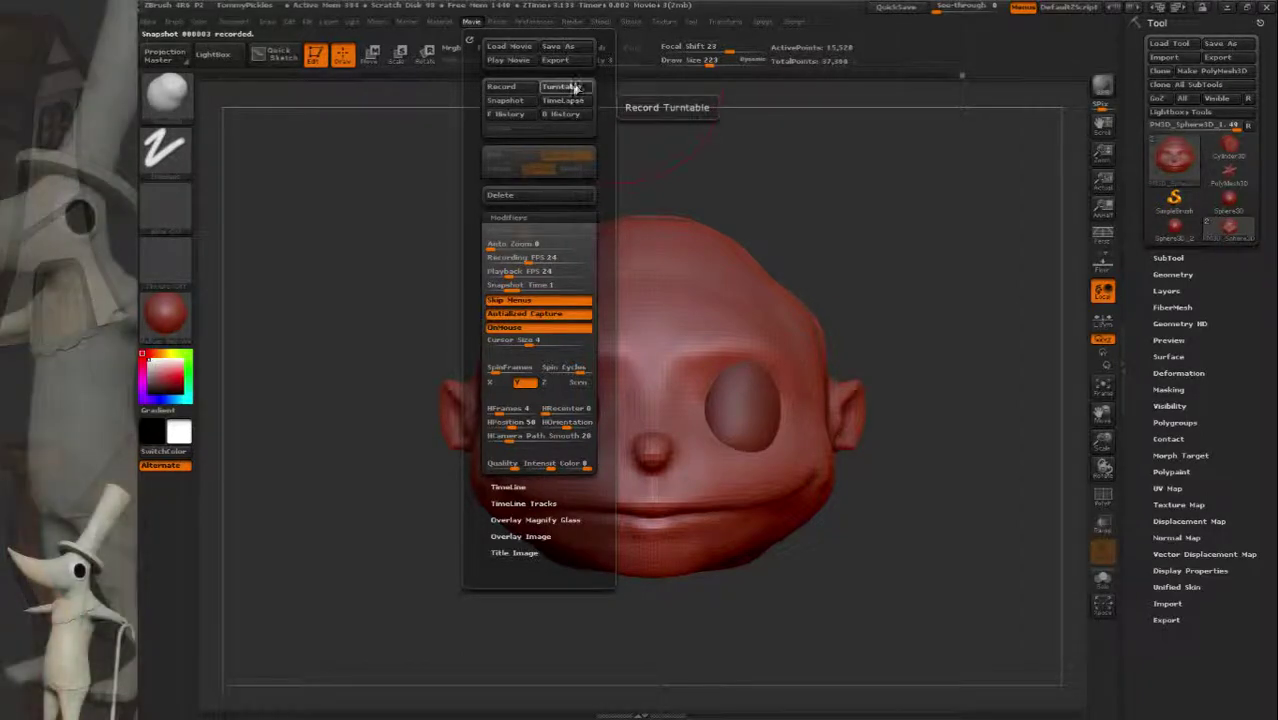
pyautogui.click(562, 87)
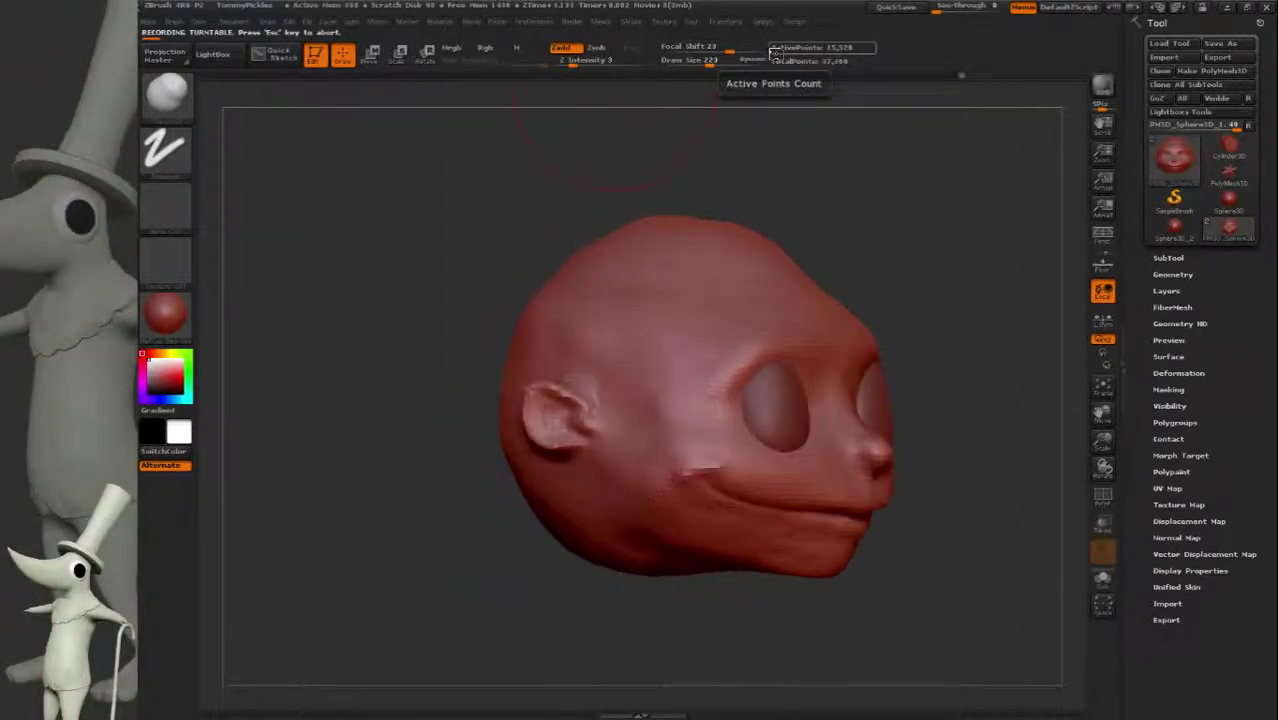